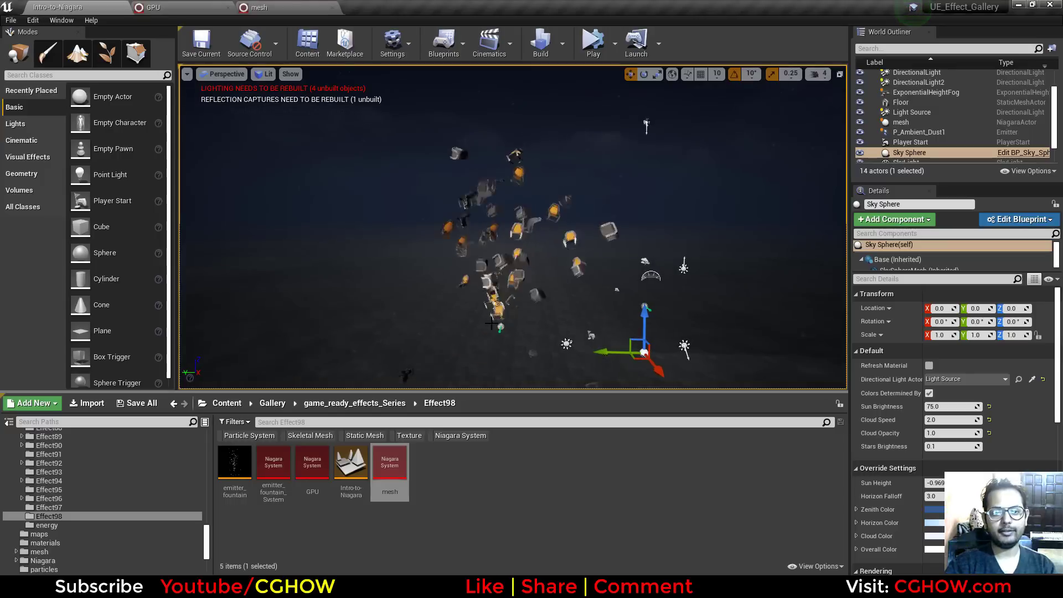
# - Delete the mesh particle actor from the level and save all modified assets
pyautogui.click(500, 327)
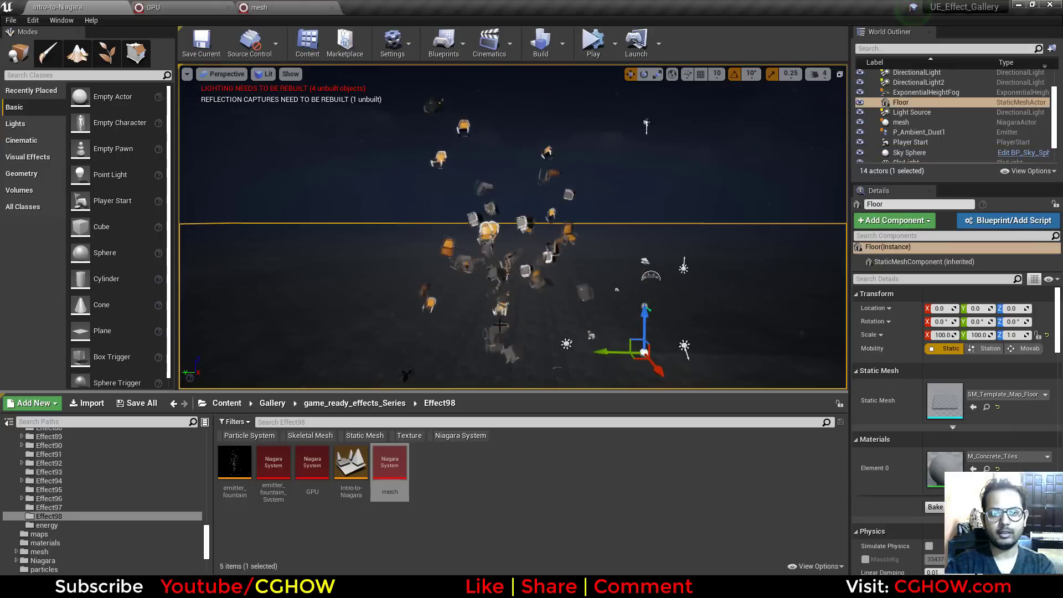
pyautogui.click(498, 325)
pyautogui.press('Delete')
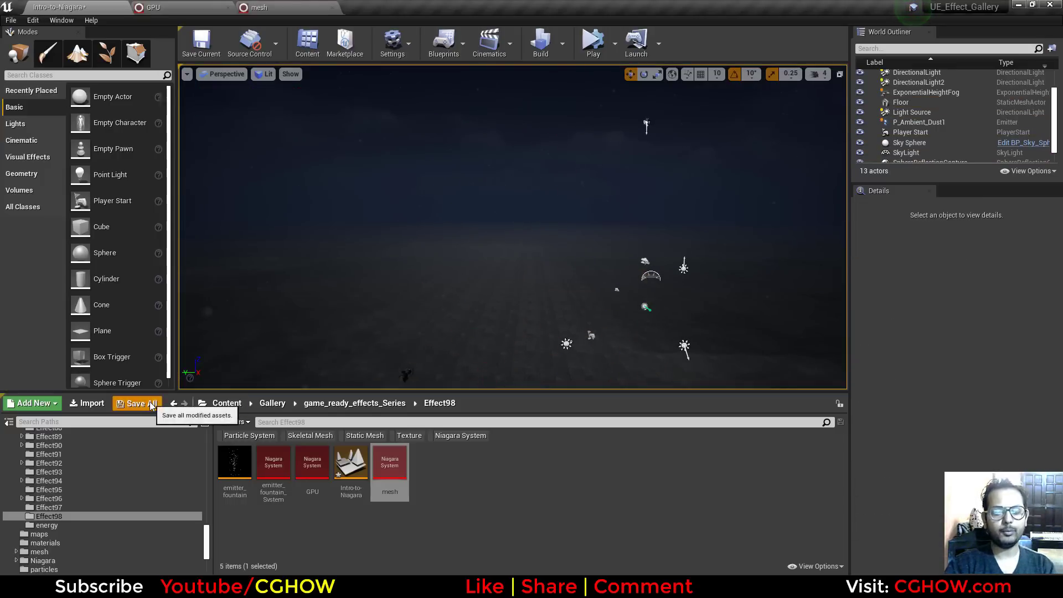
pyautogui.click(136, 404)
pyautogui.click(609, 396)
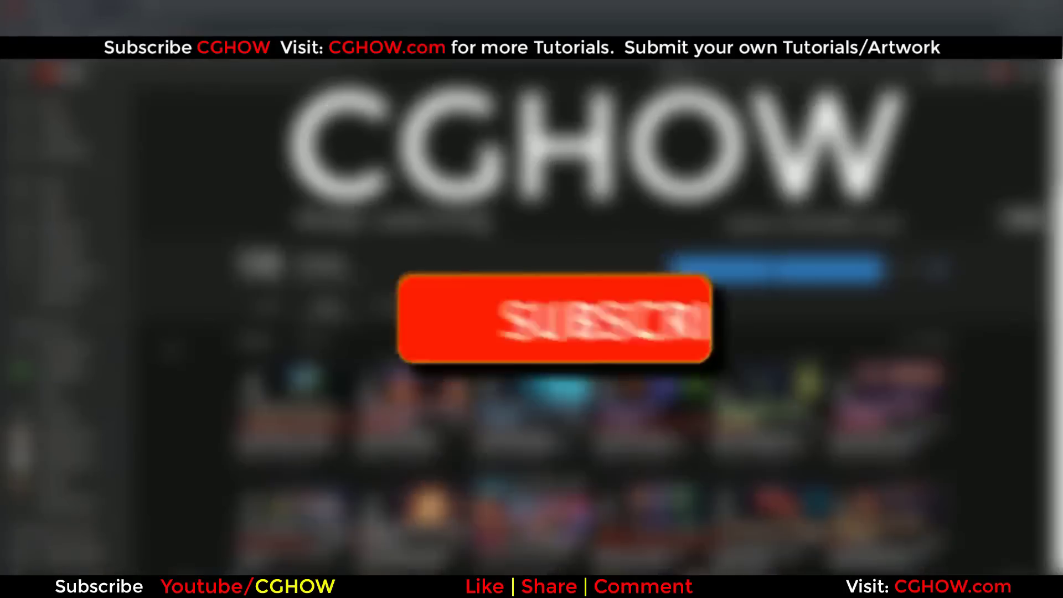
pyautogui.scroll(-4, 171, 344)
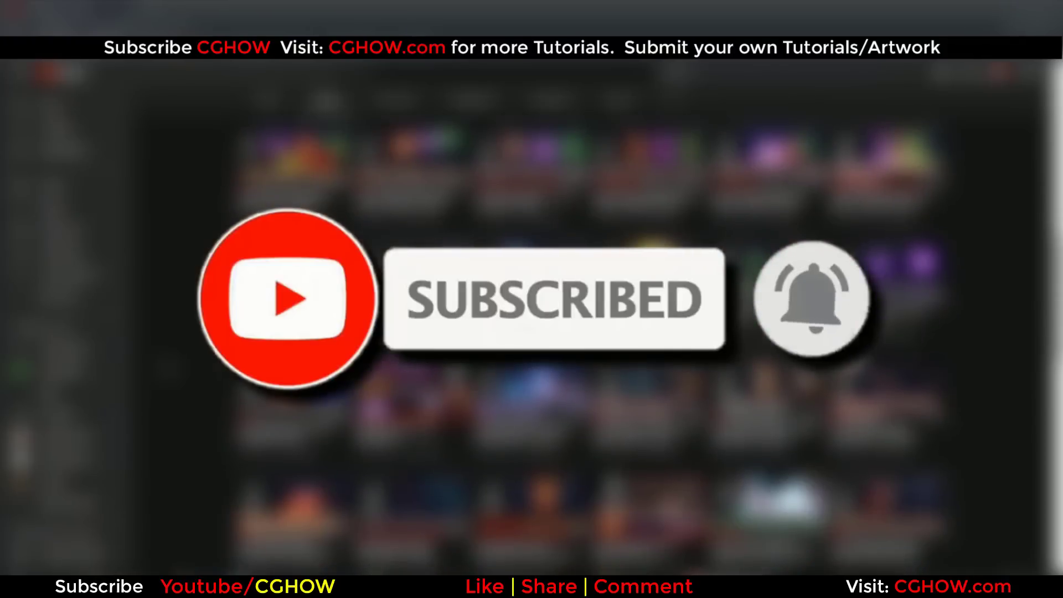
pyautogui.scroll(4, 166, 366)
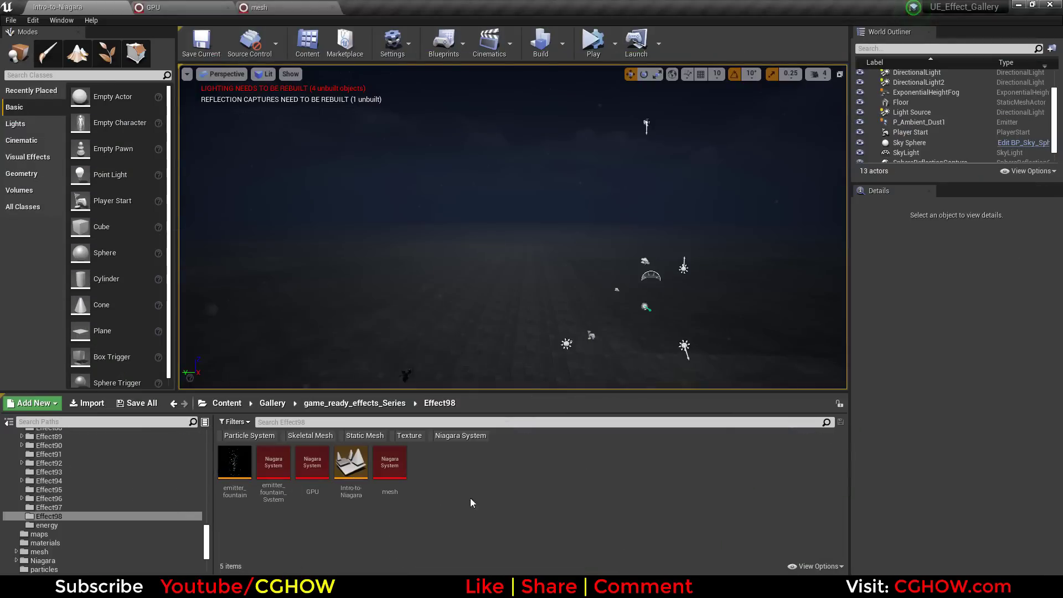
# - Create a new Niagara emitter in the Effect98 folder from the Static Beam template
pyautogui.rightClick(483, 481)
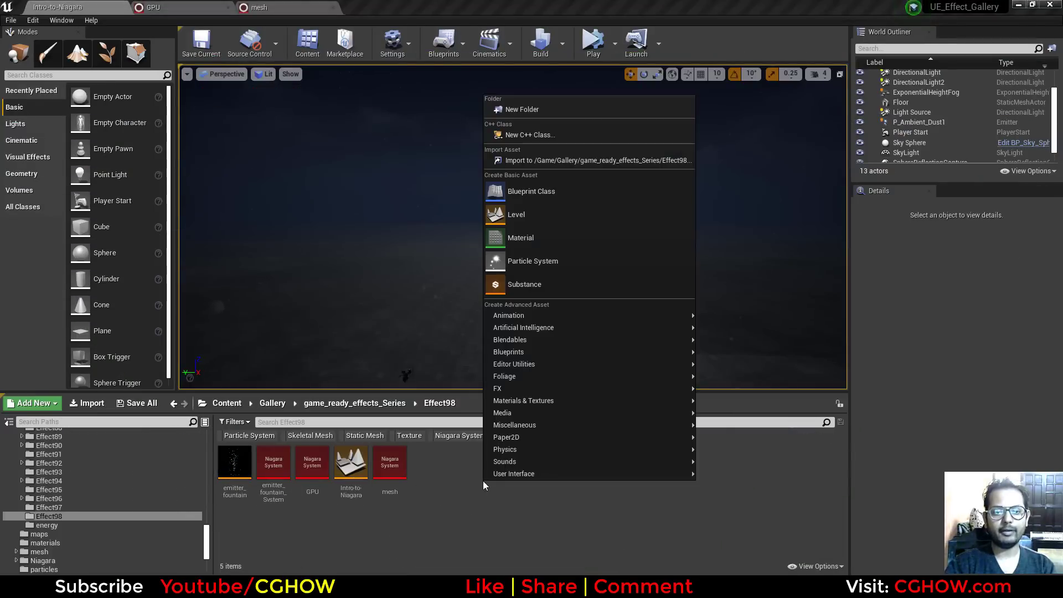
pyautogui.moveTo(552, 390)
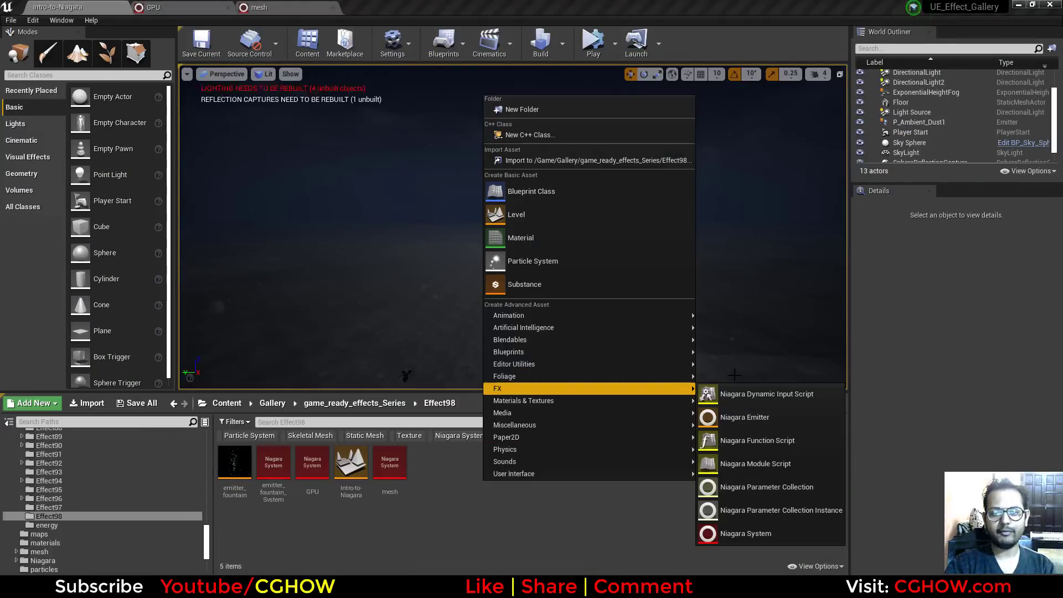
pyautogui.click(770, 419)
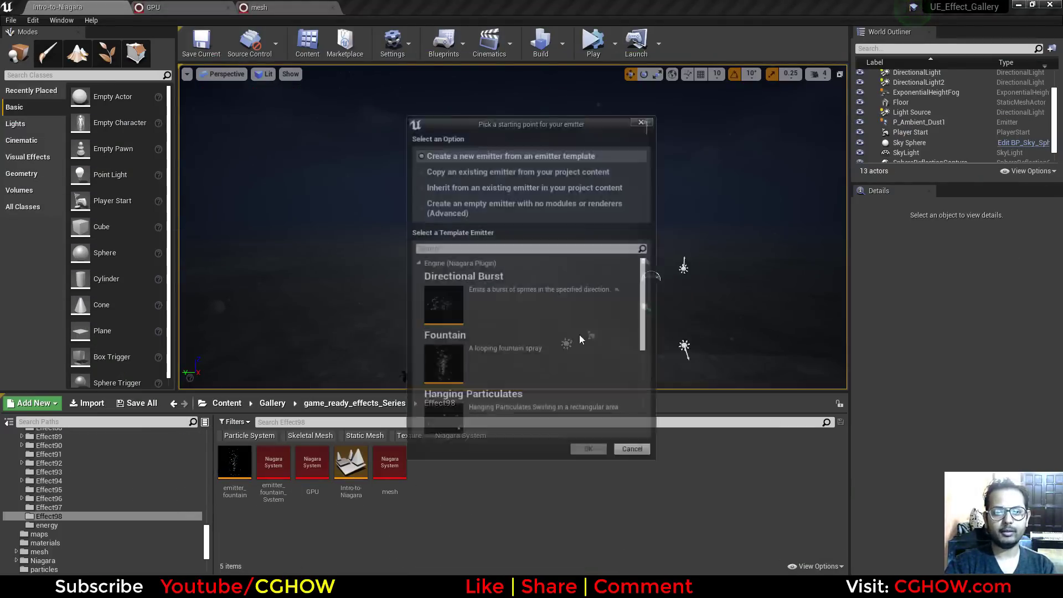
pyautogui.scroll(-5, 520, 343)
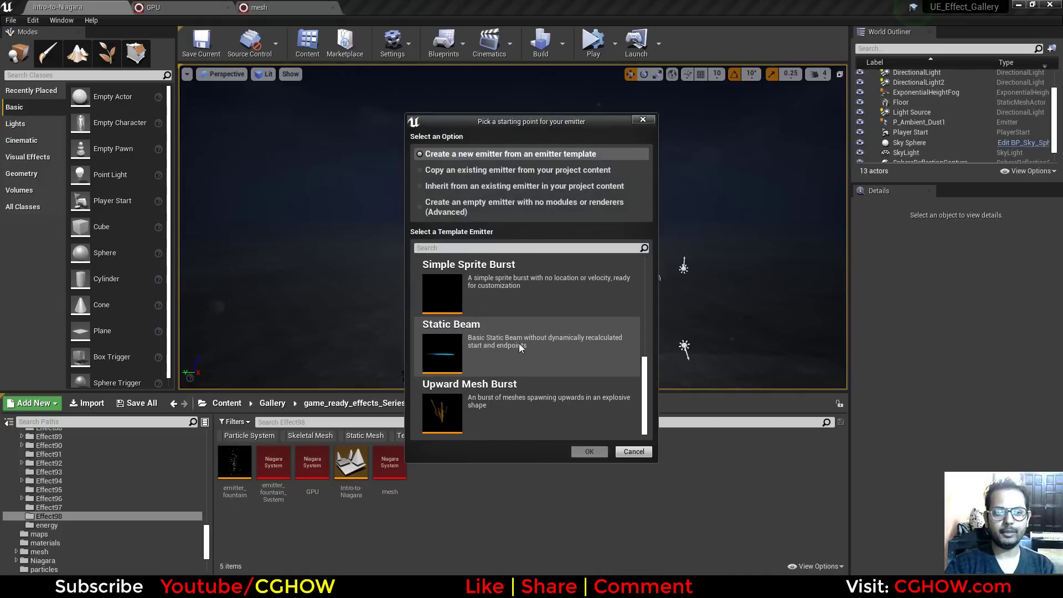
pyautogui.click(514, 344)
pyautogui.click(590, 451)
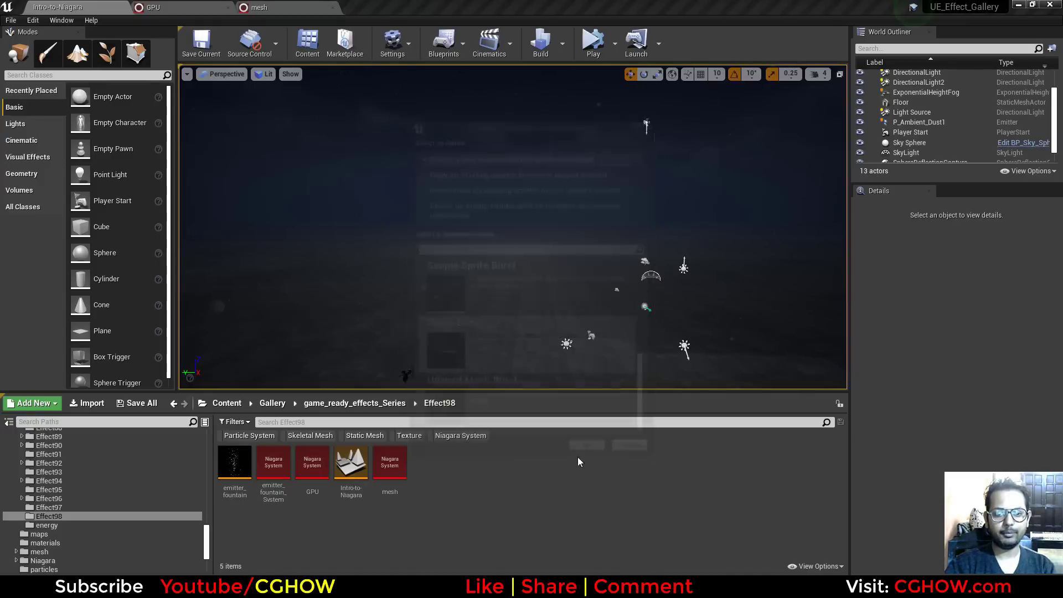
# - Name the new emitter beam_emitter
pyautogui.write('beam')
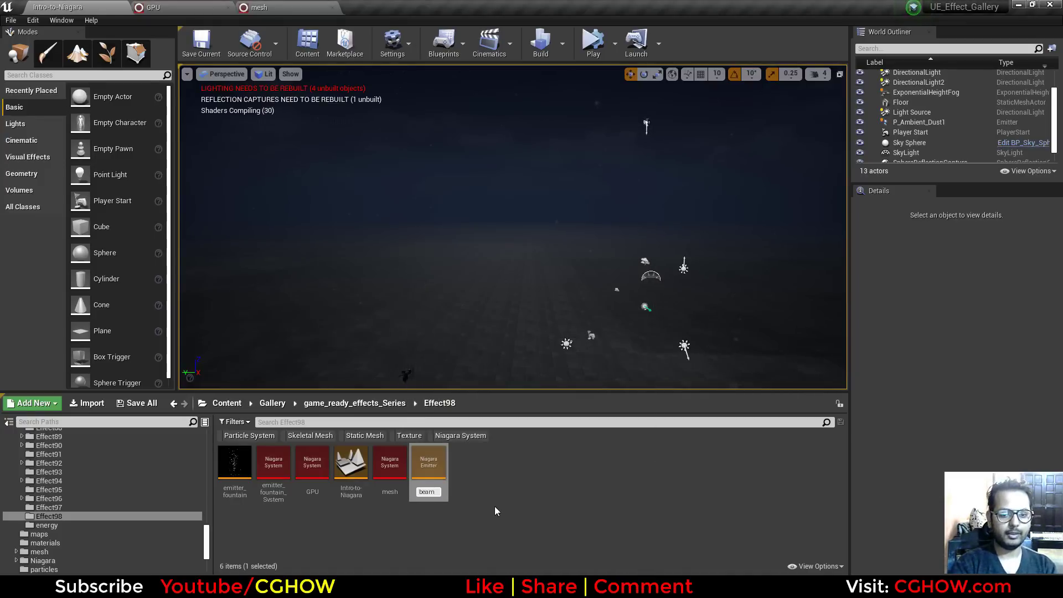
pyautogui.press('Return')
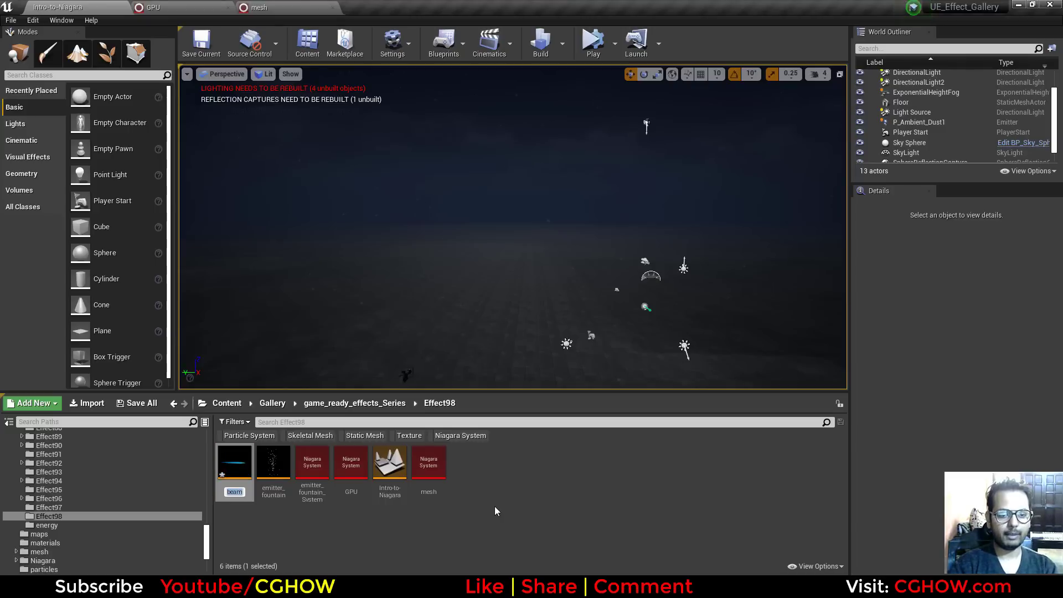
pyautogui.write('_emitter')
pyautogui.press('Return')
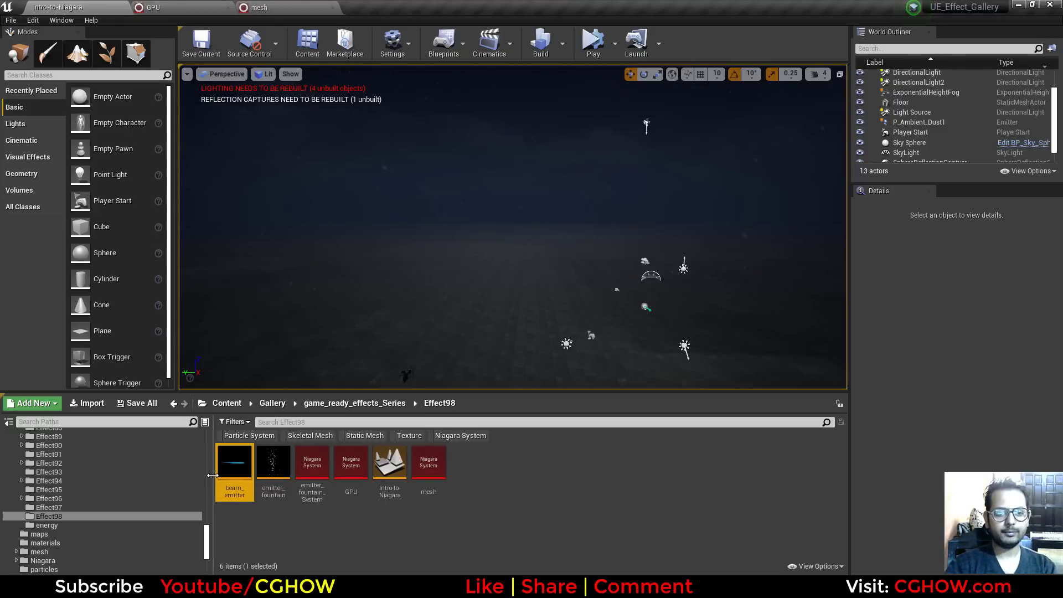
# - Close the open GPU and mesh editors and create a Niagara system from beam_emitter
pyautogui.rightClick(223, 465)
pyautogui.doubleClick(225, 491)
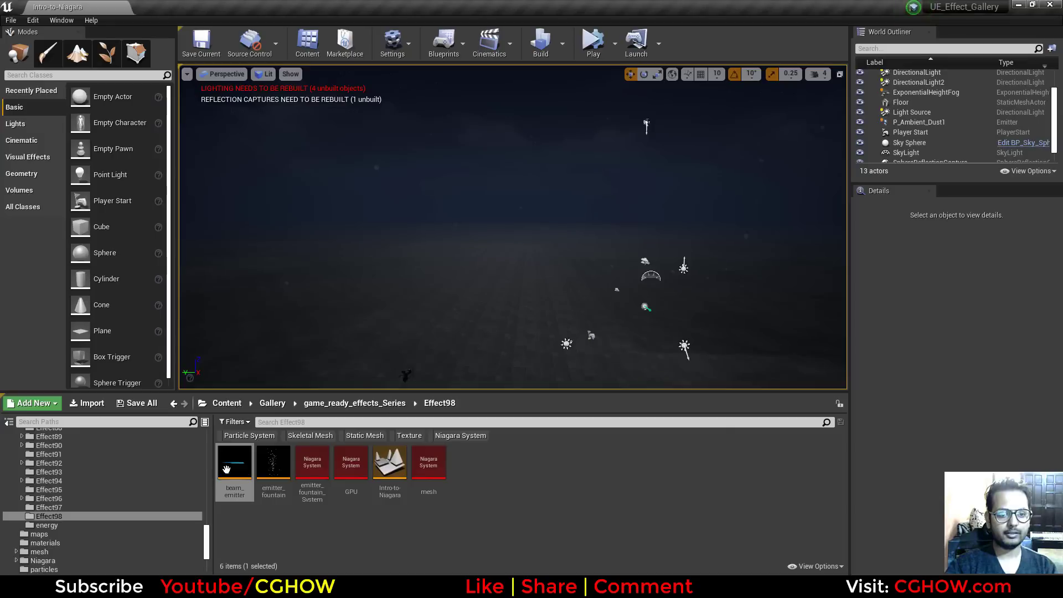
pyautogui.rightClick(235, 468)
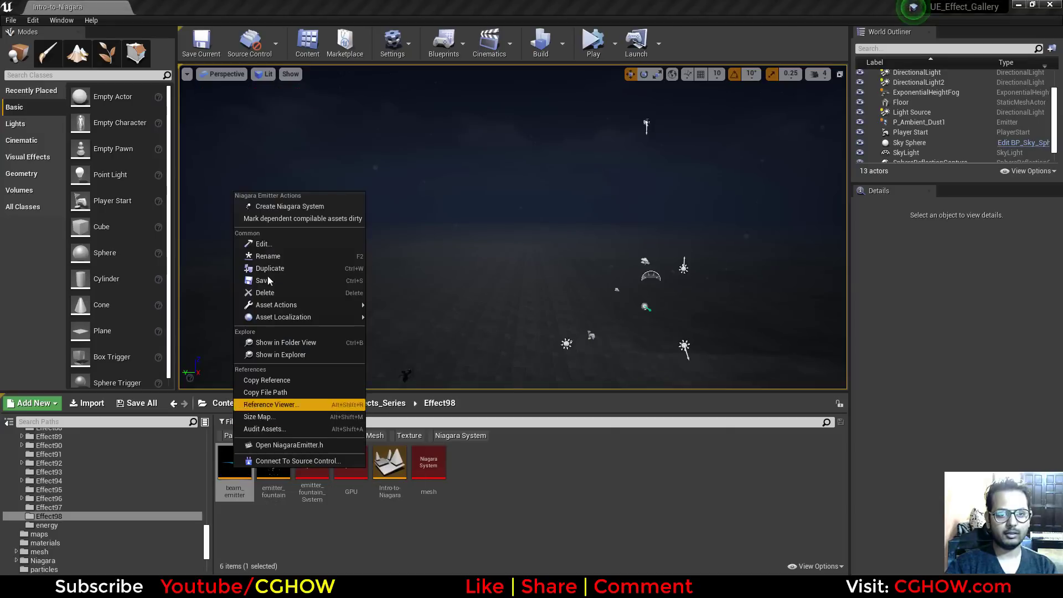
pyautogui.click(283, 206)
# - Place beam_emitter_System in the level, raised to a Z location of about 490, keeping the asset's default name
pyautogui.moveTo(394, 383); pyautogui.dragTo(461, 312)
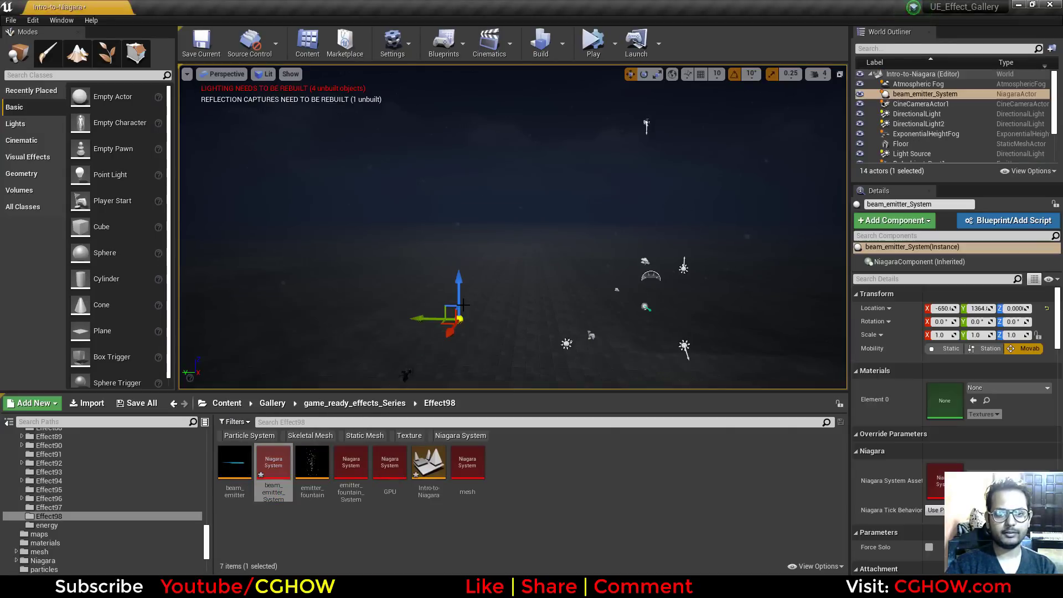
pyautogui.doubleClick(278, 463)
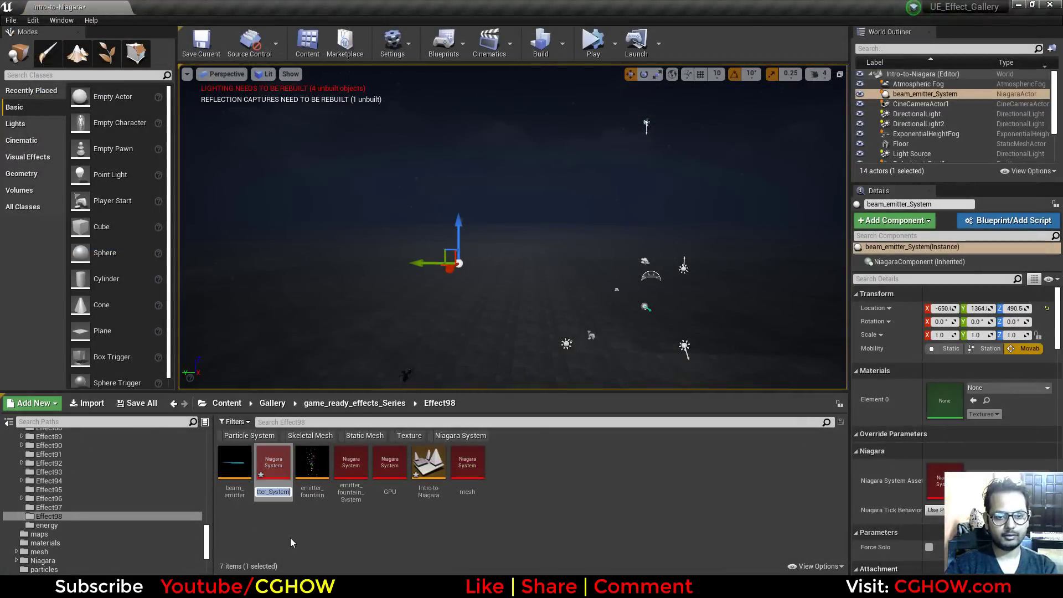
pyautogui.click(285, 523)
pyautogui.keyDown('alt'); pyautogui.moveTo(388, 288); pyautogui.dragTo(216, 299); pyautogui.keyUp('alt')
pyautogui.moveTo(493, 297); pyautogui.dragTo(468, 299, button='right')
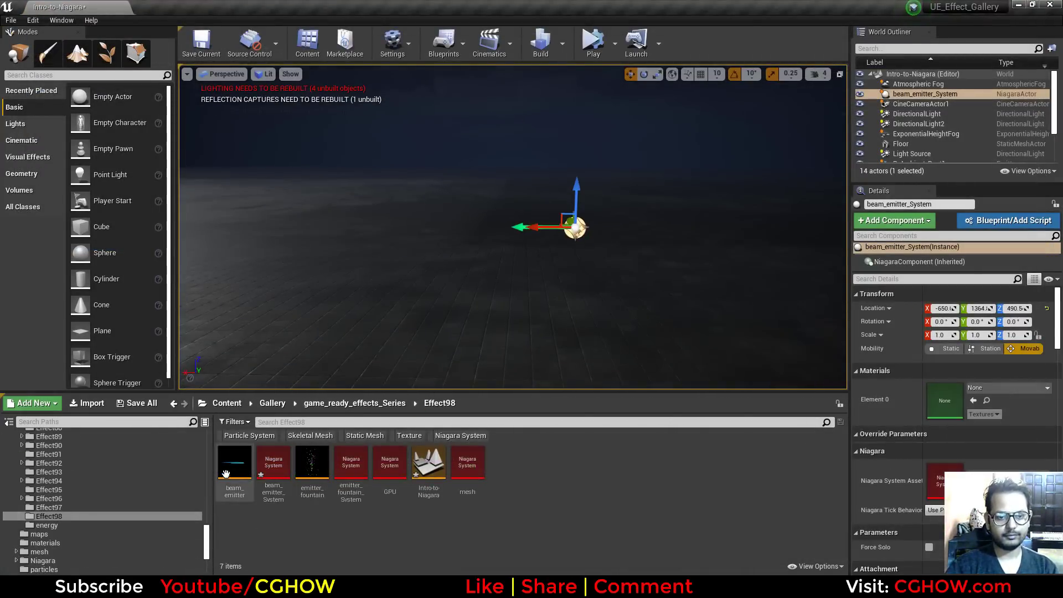
# - Open beam_emitter_System for editing and compare its preview with the beam placed in the level
pyautogui.doubleClick(273, 462)
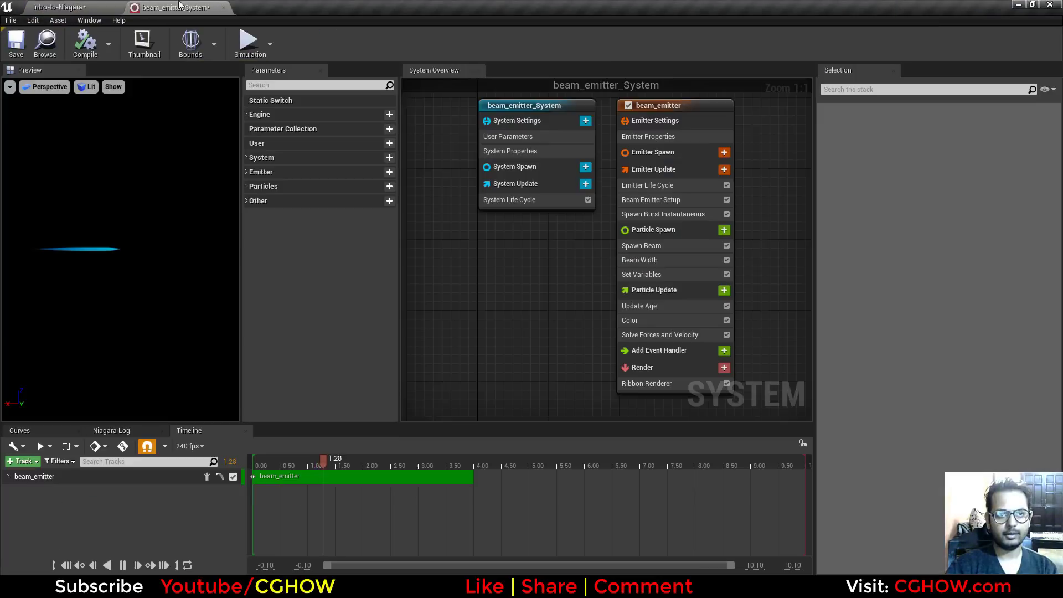
pyautogui.click(106, 9)
pyautogui.click(483, 134)
pyautogui.moveTo(417, 202); pyautogui.dragTo(435, 187, button='right')
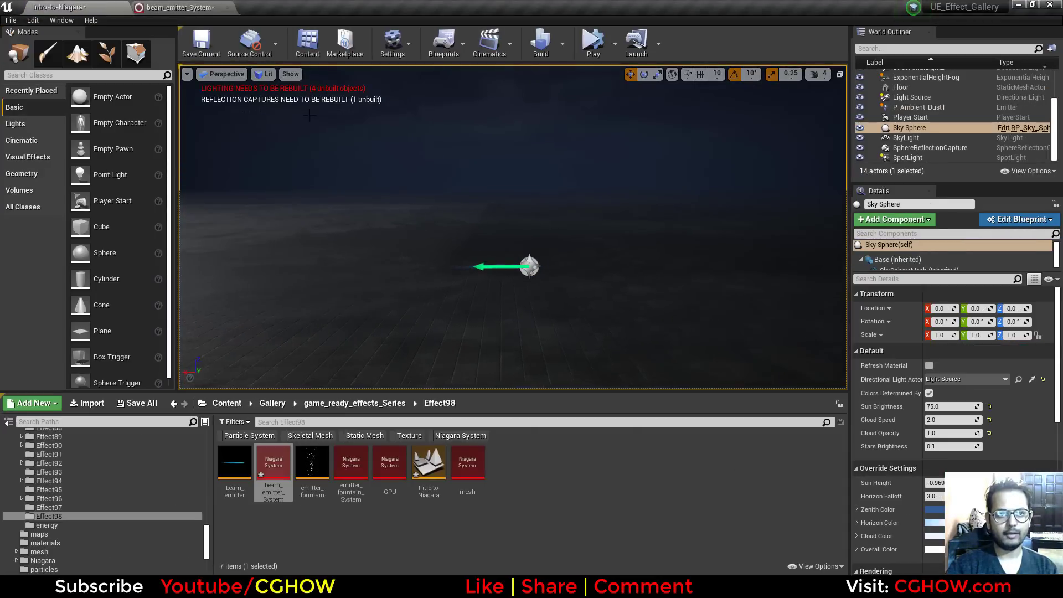
pyautogui.click(180, 7)
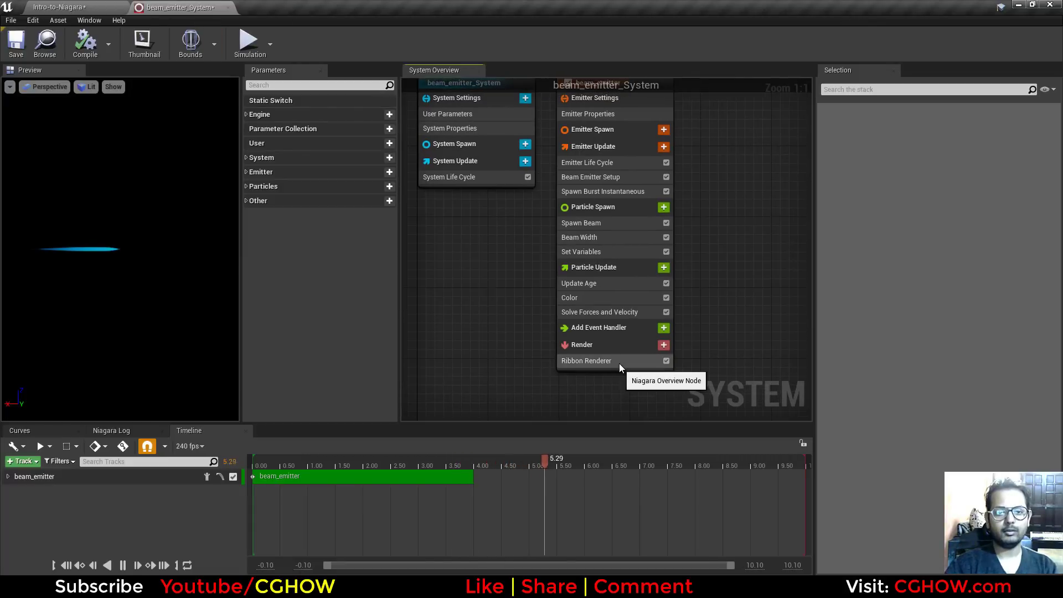
# - Examine the beam emitter's Ribbon Renderer settings and the list of renderer types that can be added
pyautogui.click(618, 363)
pyautogui.moveTo(591, 387); pyautogui.dragTo(535, 322, button='right')
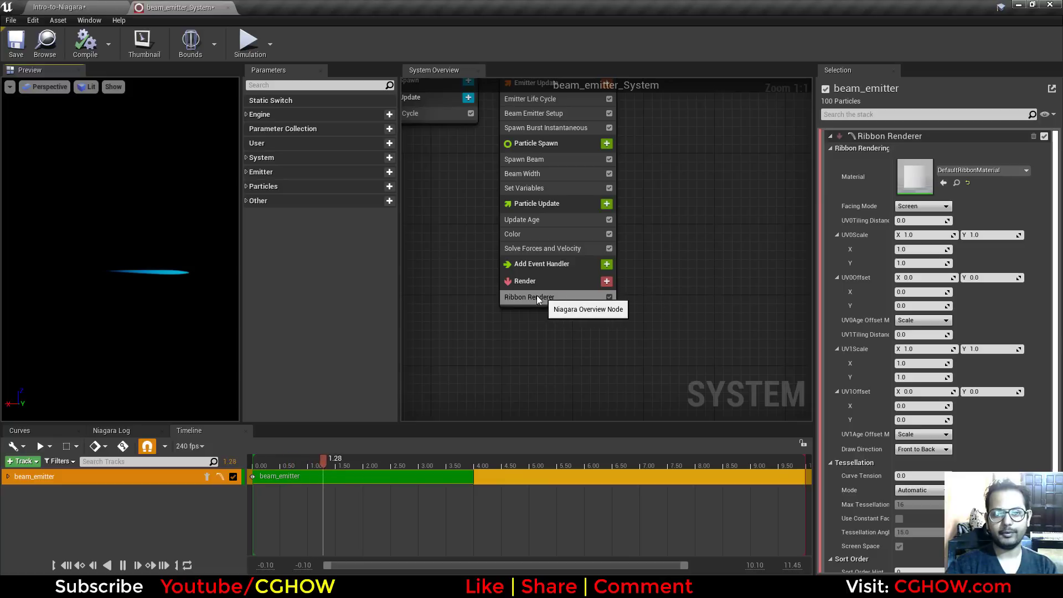
pyautogui.click(607, 281)
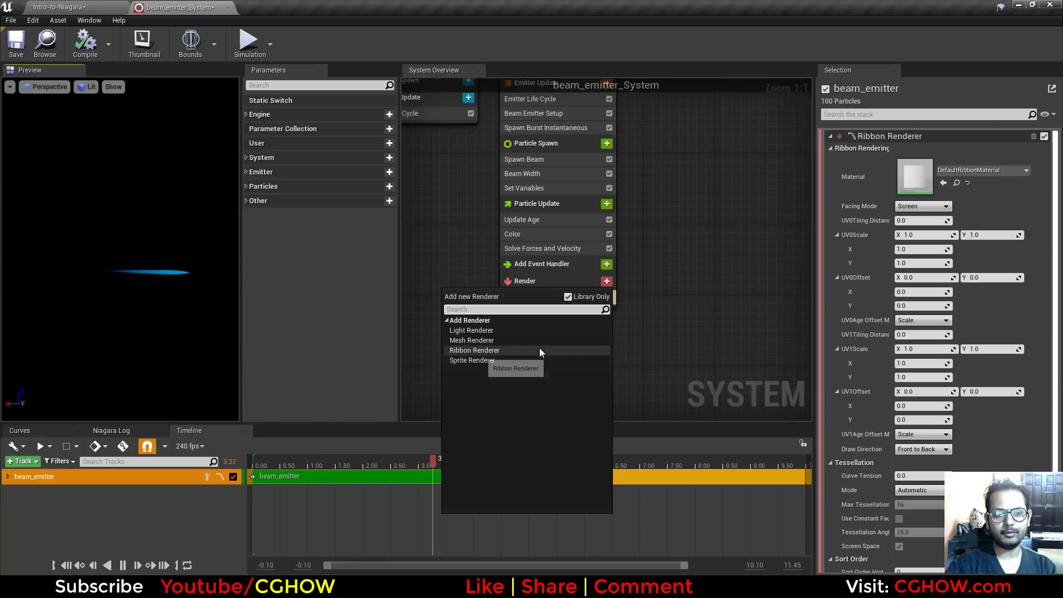
pyautogui.click(476, 351)
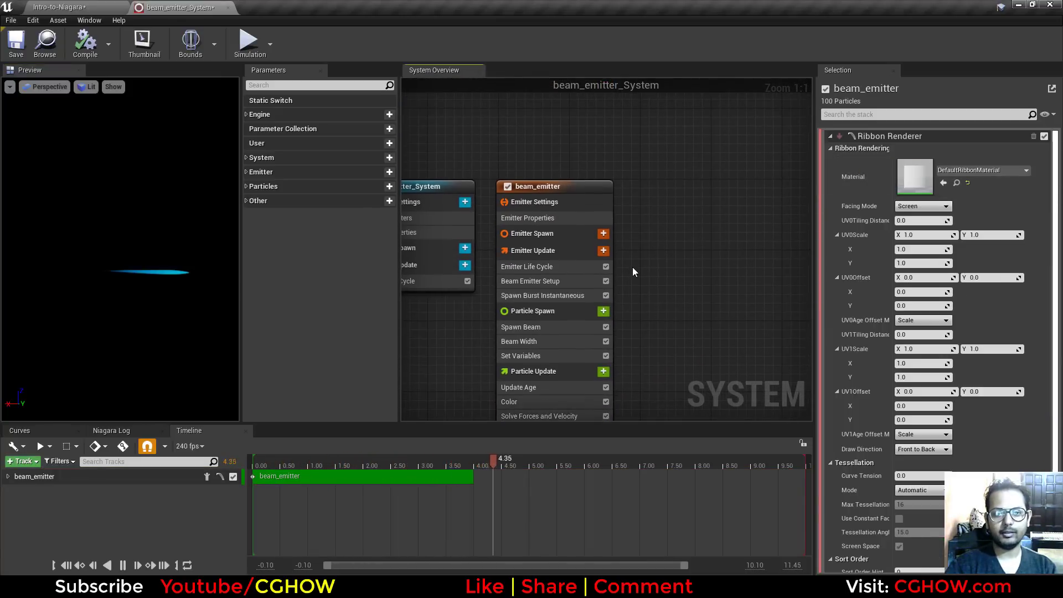
# - Examine the Beam Emitter Setup module's start and end settings against the beam in a widened preview
pyautogui.click(581, 207)
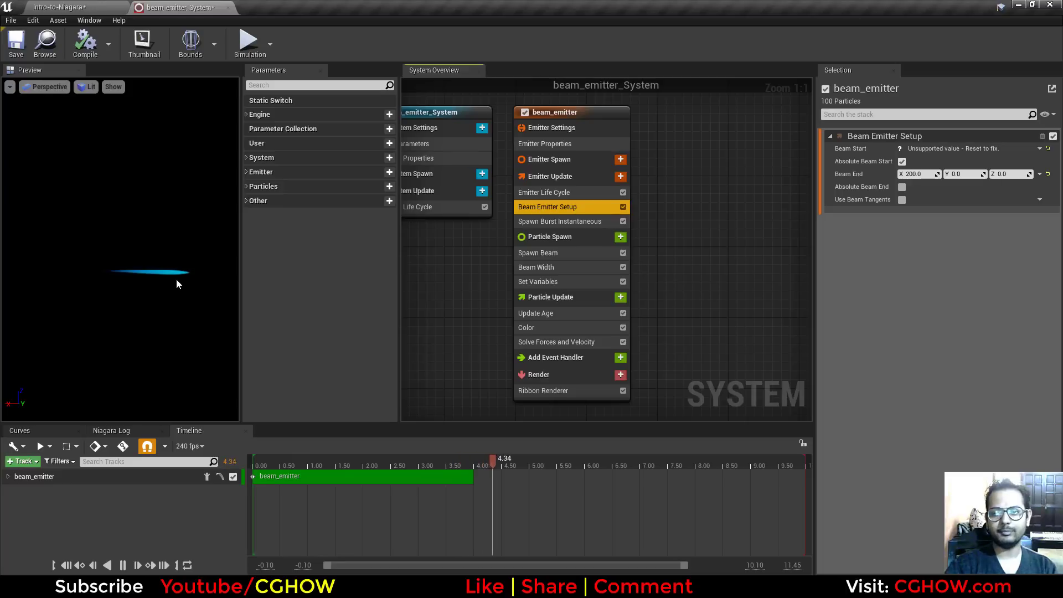
pyautogui.moveTo(449, 252); pyautogui.dragTo(468, 253, button='right')
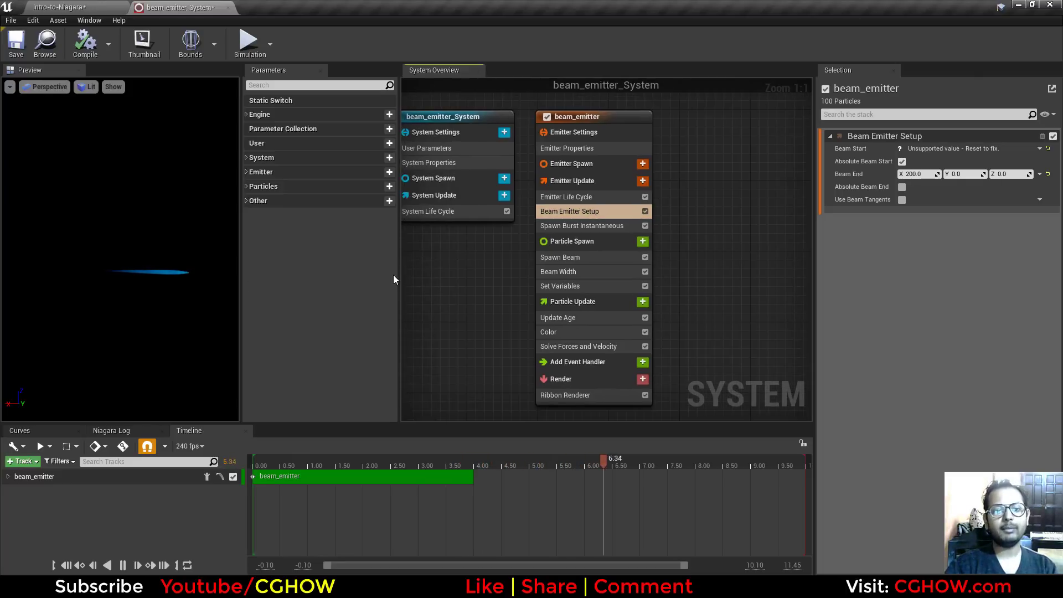
pyautogui.moveTo(237, 247); pyautogui.dragTo(268, 254)
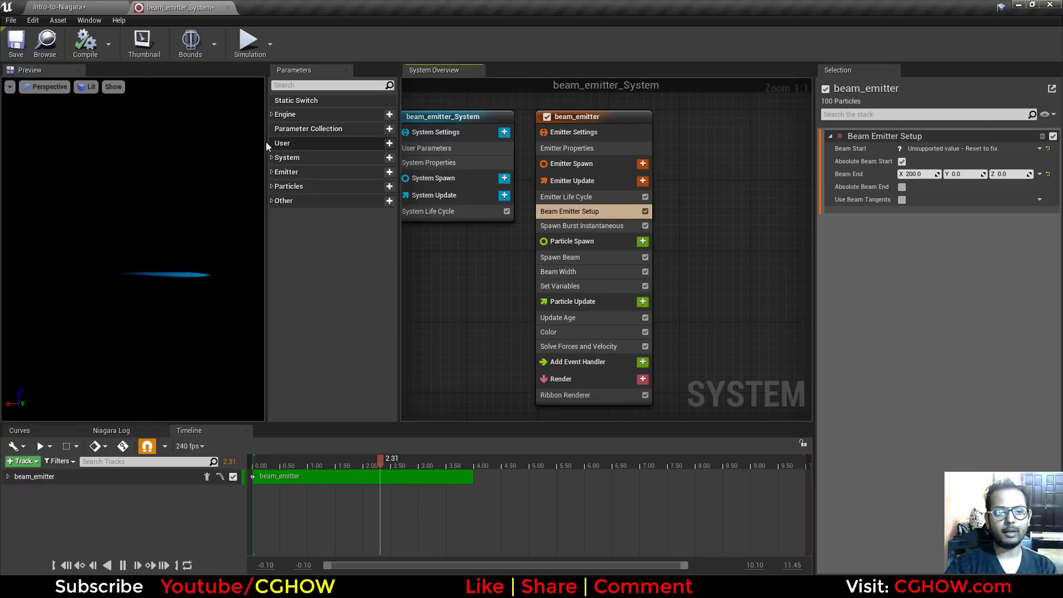
pyautogui.click(587, 211)
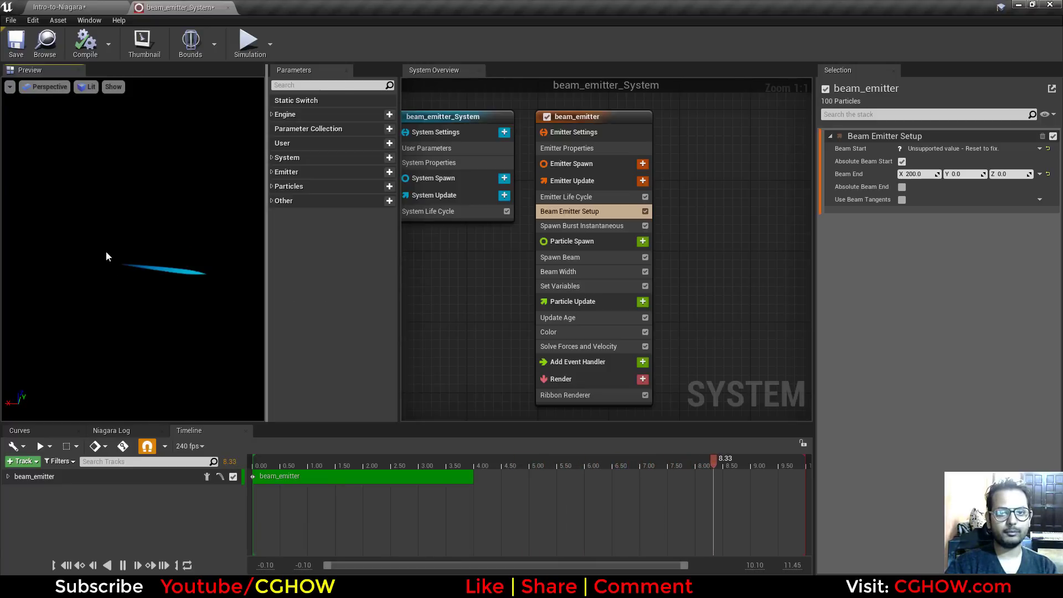
# - Delete the first and last keys of the Beam Width curve to give the beam a constant width
pyautogui.click(575, 271)
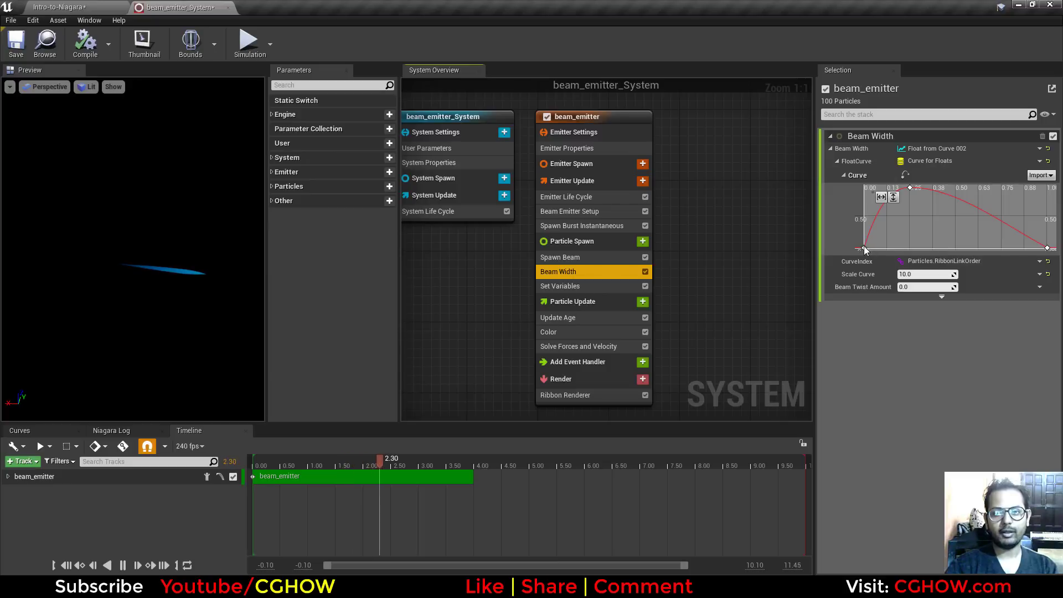
pyautogui.click(864, 247)
pyautogui.press('Delete')
pyautogui.click(1049, 249)
pyautogui.press('Delete')
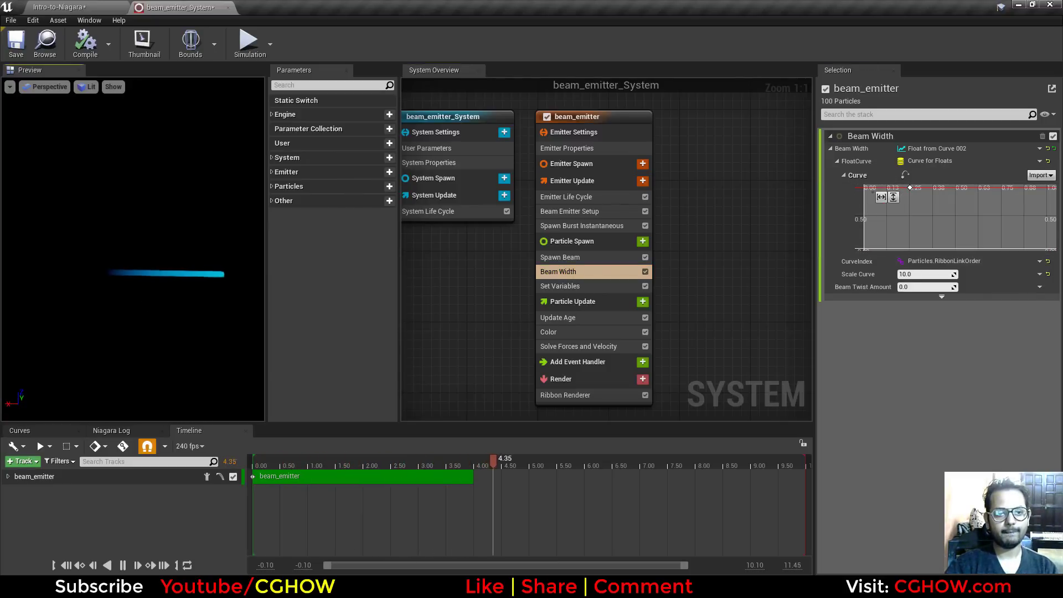
# - Review the Ribbon Renderer and the available renderer types again without adding one
pyautogui.moveTo(700, 254); pyautogui.dragTo(702, 190, button='right')
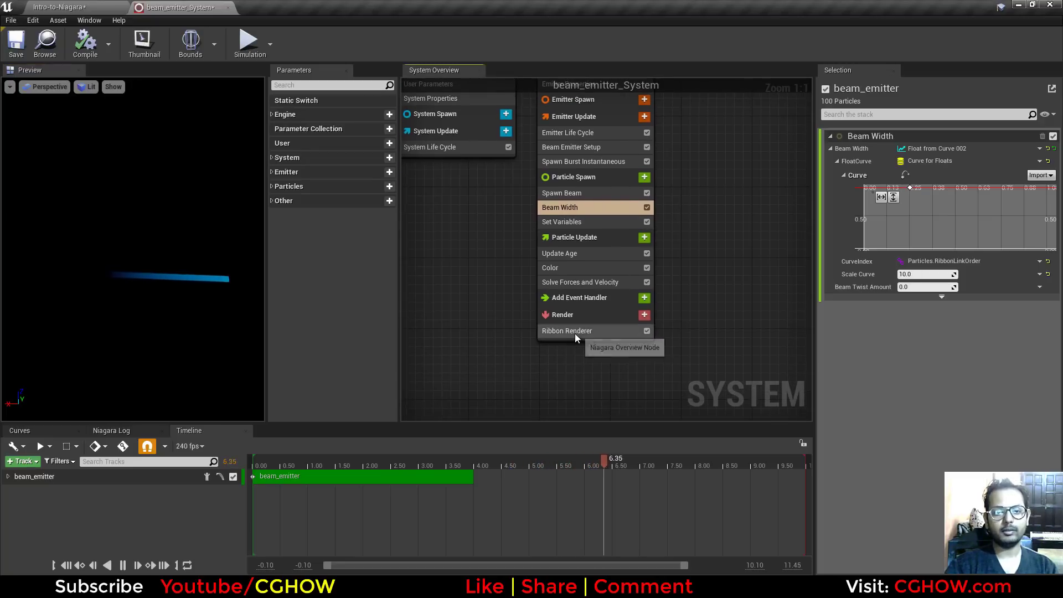
pyautogui.click(586, 331)
pyautogui.click(644, 314)
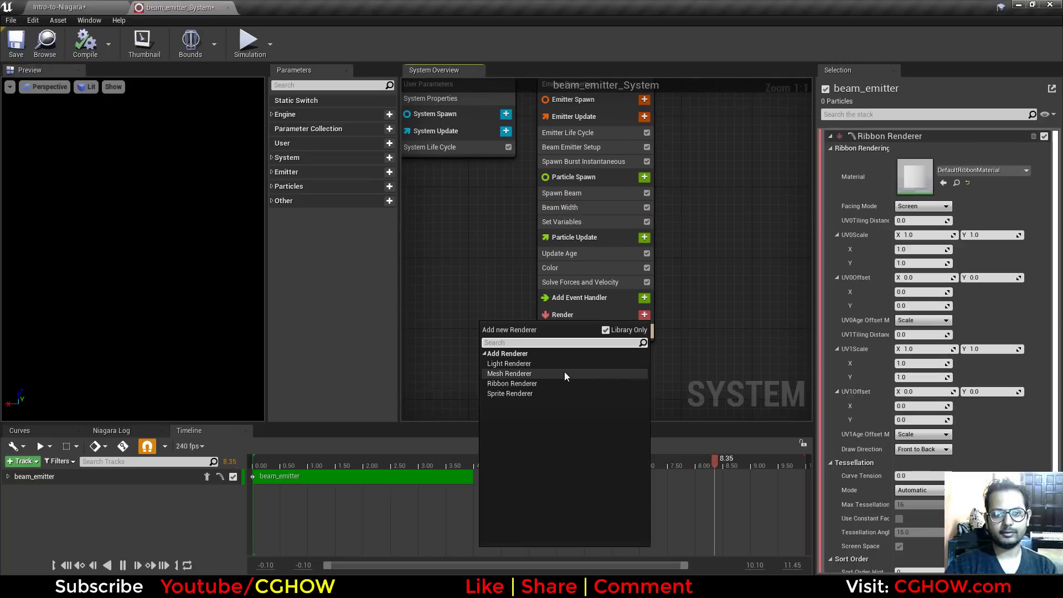
pyautogui.click(757, 308)
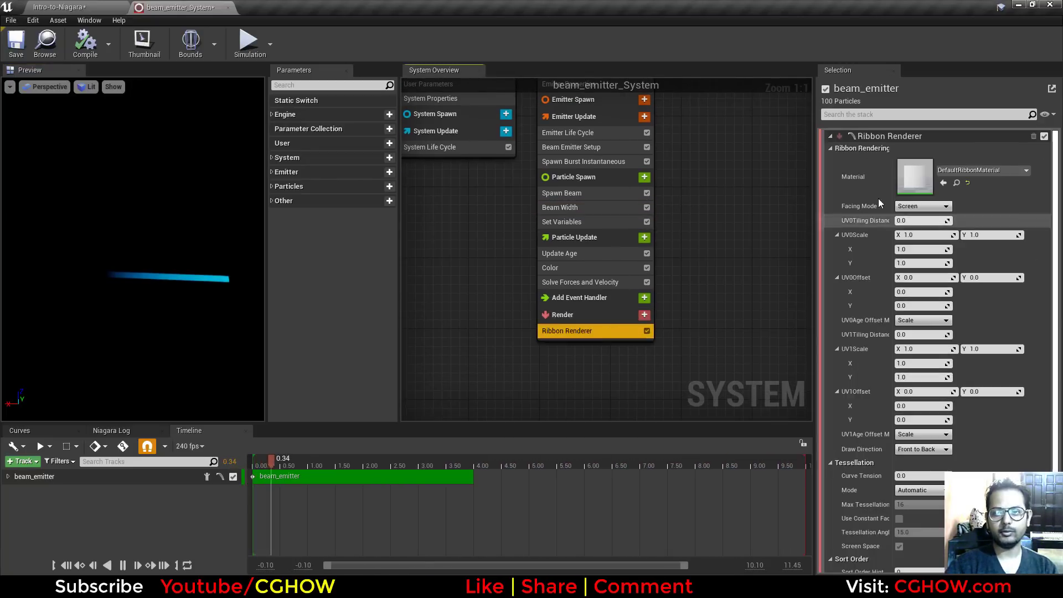
# - Examine the Emitter Life Cycle module's loop and duration settings
pyautogui.moveTo(707, 195); pyautogui.dragTo(690, 308, button='right')
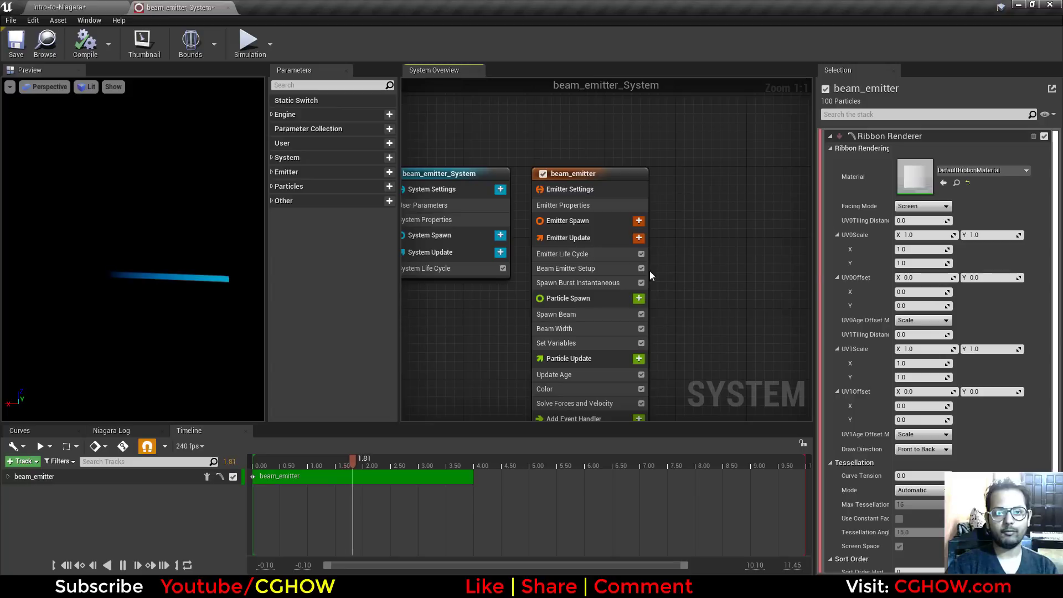
pyautogui.click(578, 254)
pyautogui.moveTo(697, 246); pyautogui.dragTo(694, 197, button='right')
pyautogui.moveTo(729, 236); pyautogui.dragTo(719, 209, button='right')
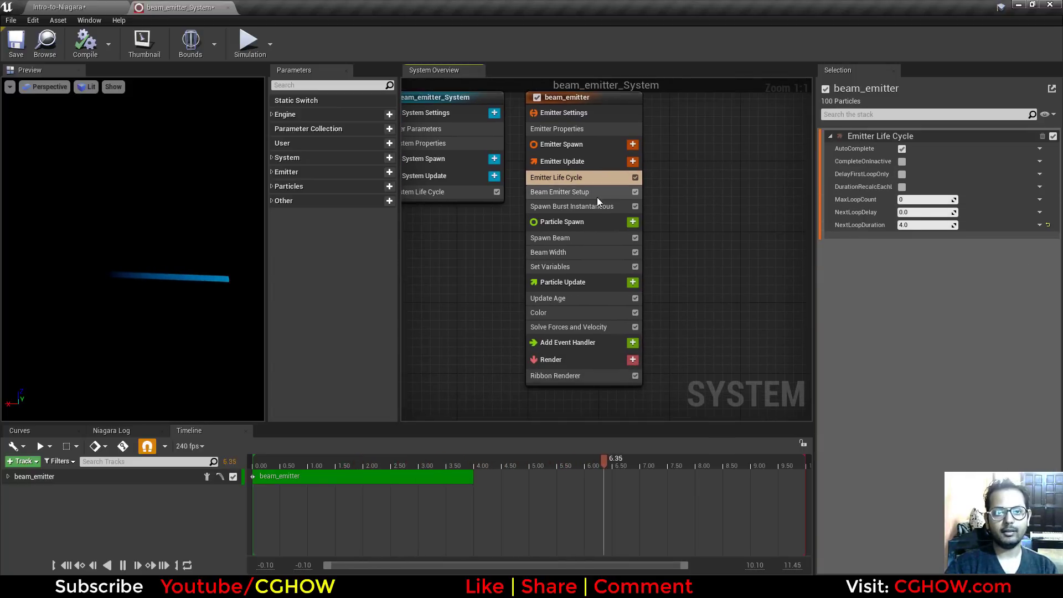
# - Examine the settings of the Beam Emitter Setup, Spawn Burst Instantaneous and Spawn Beam modules
pyautogui.click(575, 191)
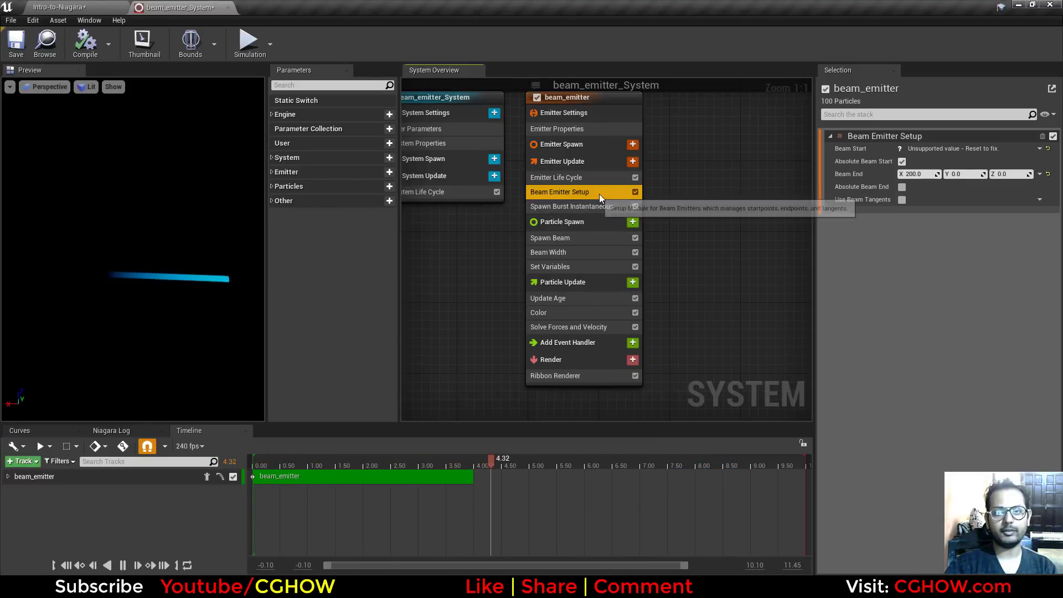
pyautogui.moveTo(694, 209); pyautogui.dragTo(701, 168, button='right')
pyautogui.click(577, 166)
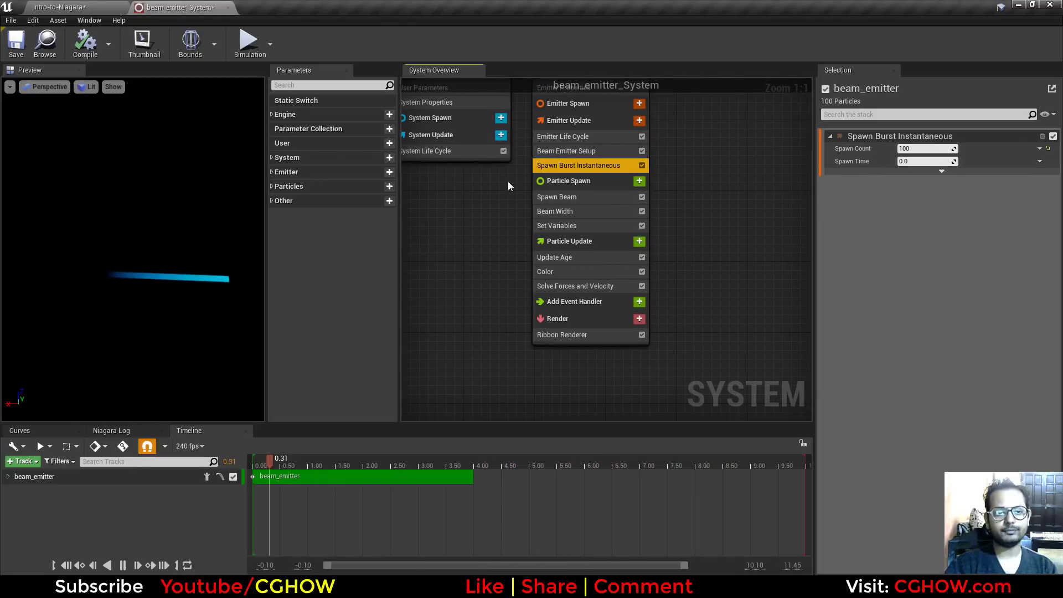
pyautogui.moveTo(716, 178); pyautogui.dragTo(704, 198, button='right')
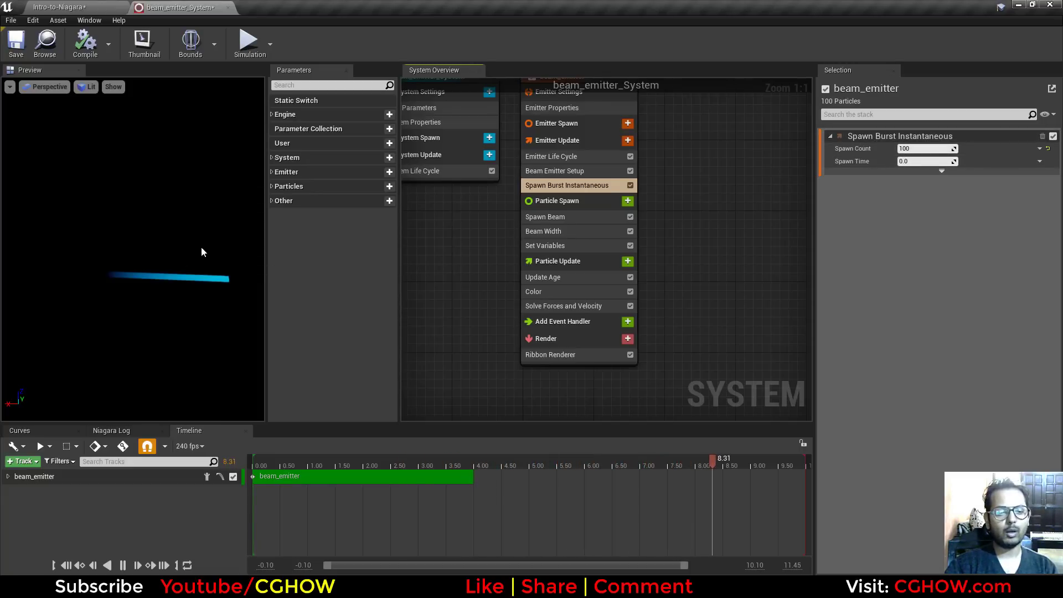
pyautogui.moveTo(563, 220); pyautogui.dragTo(557, 189, button='right')
pyautogui.click(557, 188)
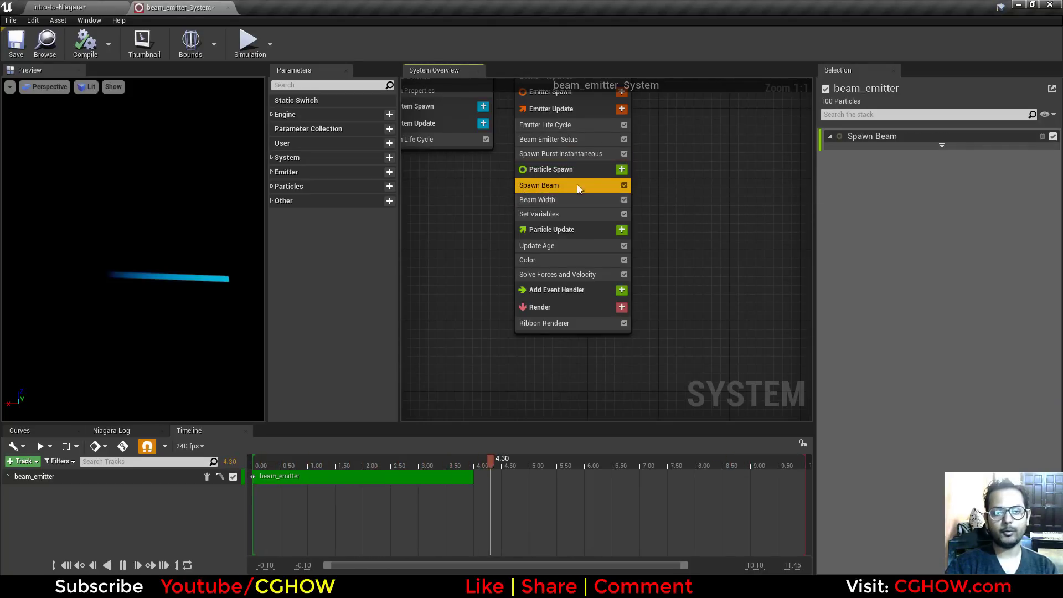
# - Increase the Beam Width module's Scale Curve value to make the beam wider, and pause the simulation
pyautogui.click(545, 200)
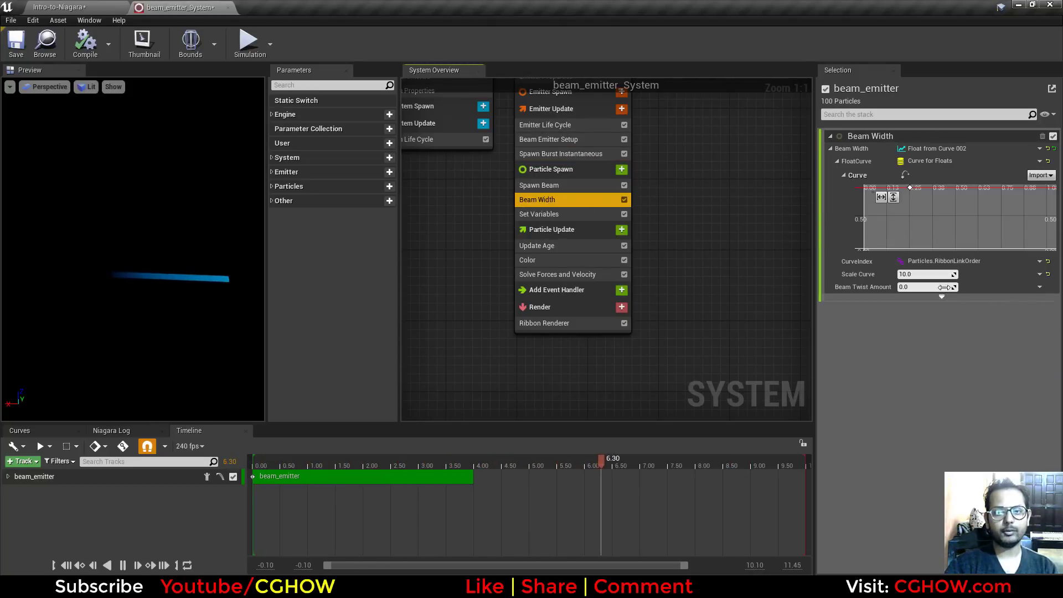
pyautogui.moveTo(927, 276)
pyautogui.mouseDown()
pyautogui.moveTo(908, 275)
pyautogui.moveTo(938, 275)
pyautogui.mouseUp()
pyautogui.click(124, 566)
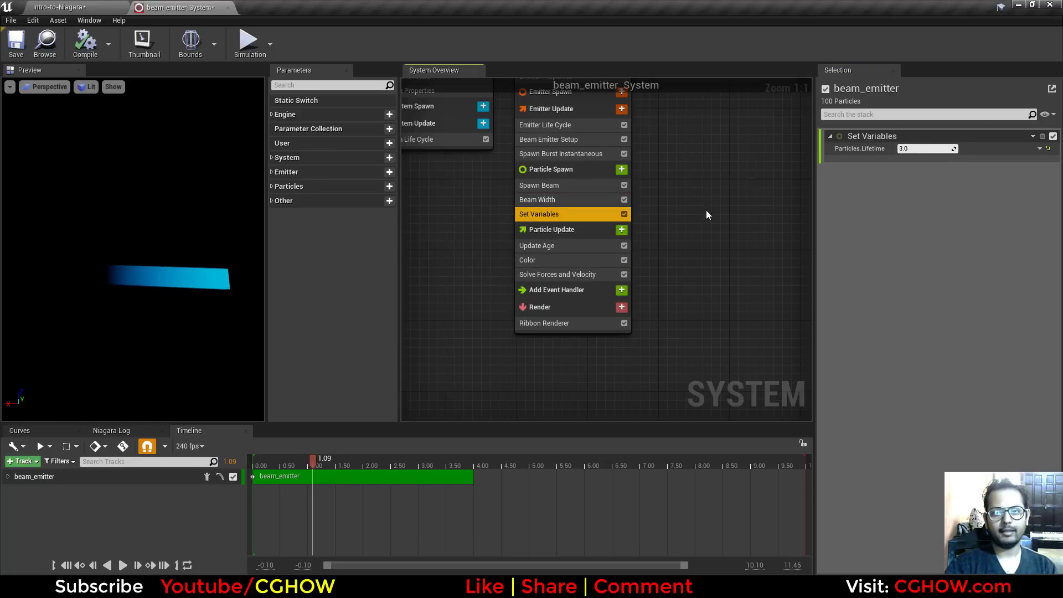
# - Examine the Color module's color and Scale Alpha curve settings, and inspect the beam in the preview from different angles
pyautogui.scroll(-2, 664, 255)
pyautogui.click(568, 210)
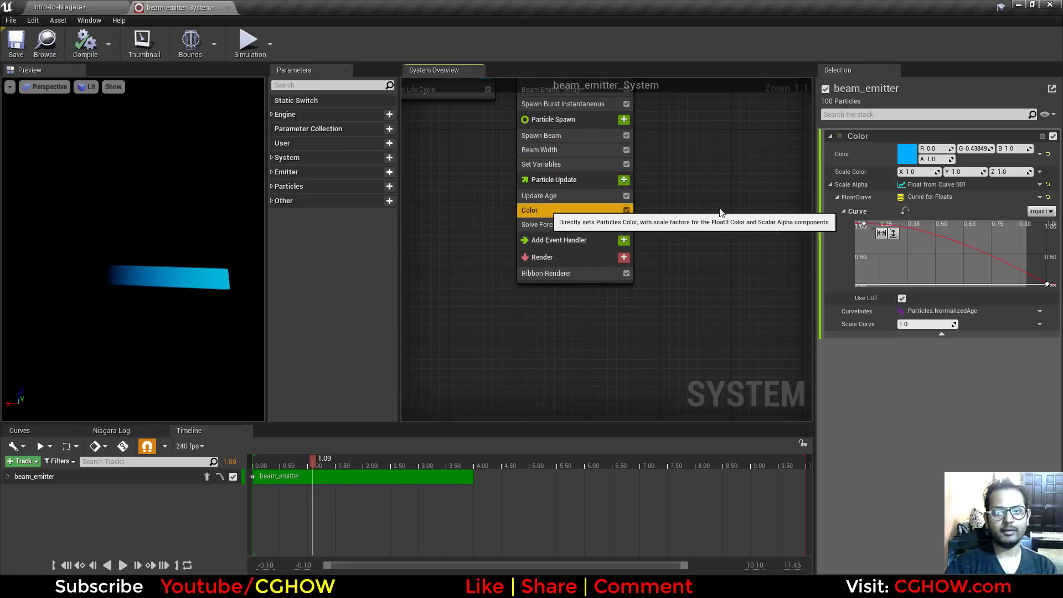
pyautogui.moveTo(677, 124); pyautogui.dragTo(687, 277, button='right')
pyautogui.moveTo(140, 310)
pyautogui.mouseDown()
pyautogui.moveTo(142, 298)
pyautogui.moveTo(123, 312)
pyautogui.mouseUp()
pyautogui.moveTo(157, 325); pyautogui.dragTo(110, 327, button='middle')
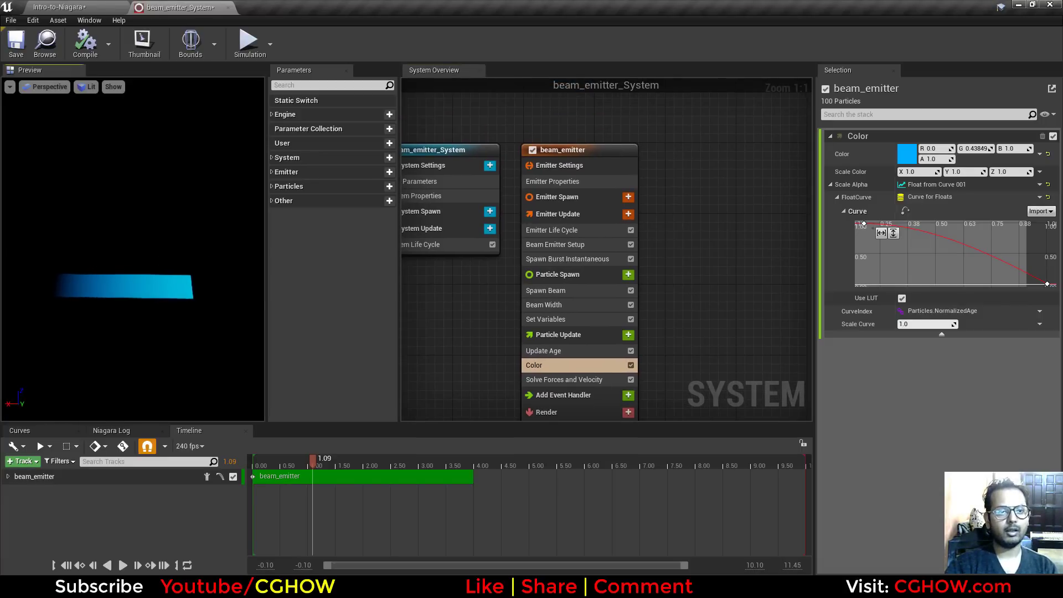
pyautogui.moveTo(239, 326); pyautogui.dragTo(183, 319, button='right')
pyautogui.moveTo(182, 320); pyautogui.dragTo(193, 328, button='middle')
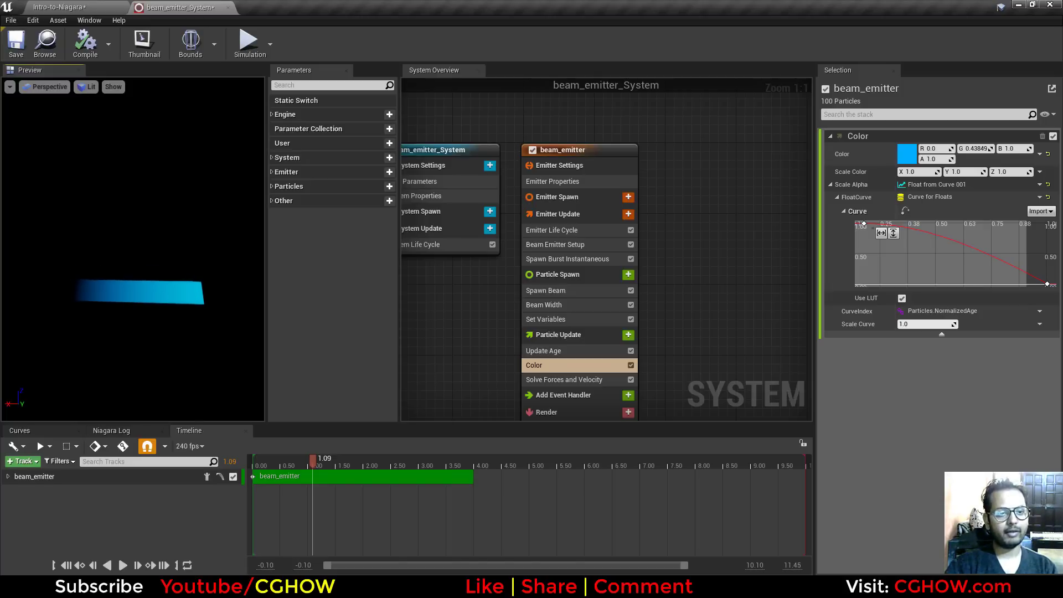
pyautogui.scroll(-2, 165, 335)
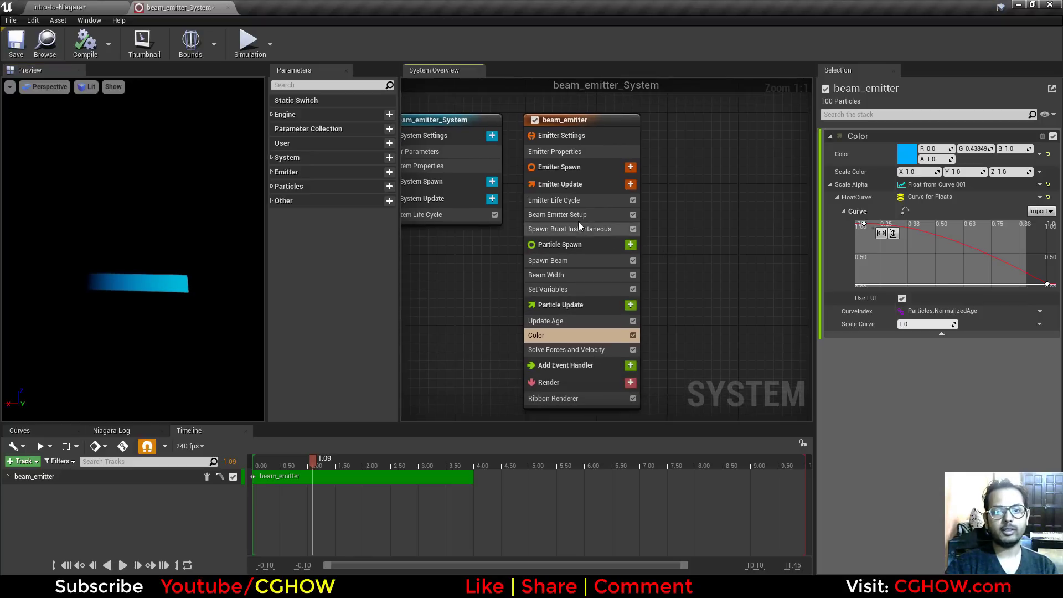
# - In the Beam Emitter Setup module, change Beam End to about X 247.37 and Z 3.02
pyautogui.click(570, 218)
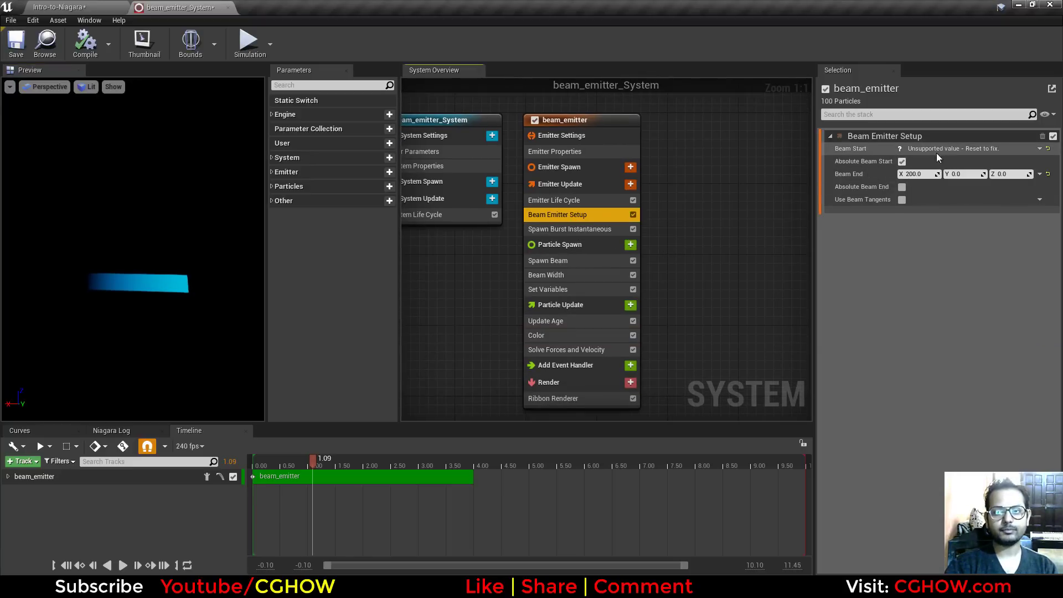
pyautogui.click(903, 161)
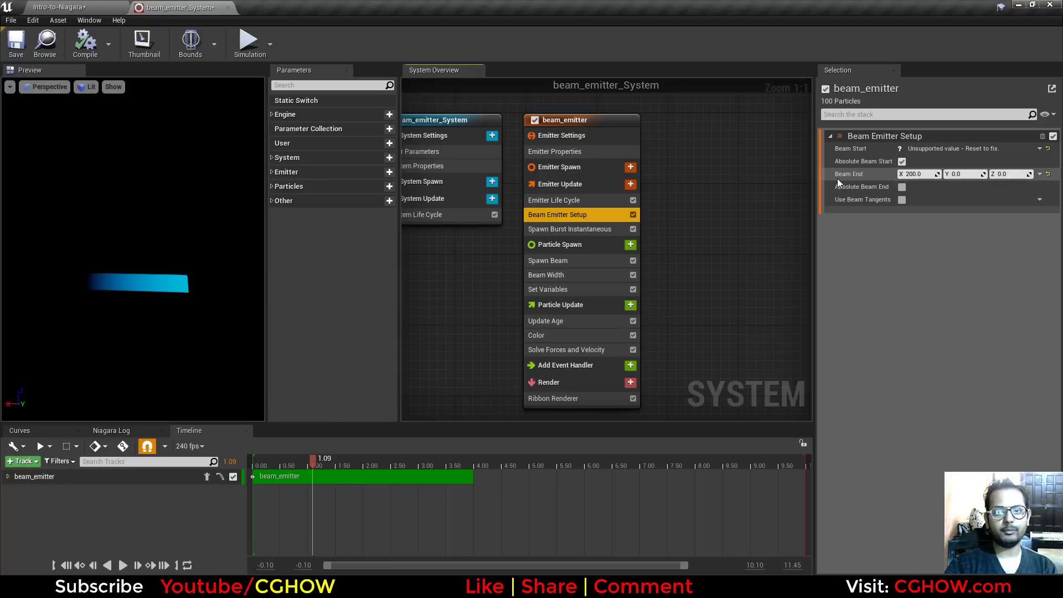
pyautogui.moveTo(926, 173); pyautogui.dragTo(1014, 174)
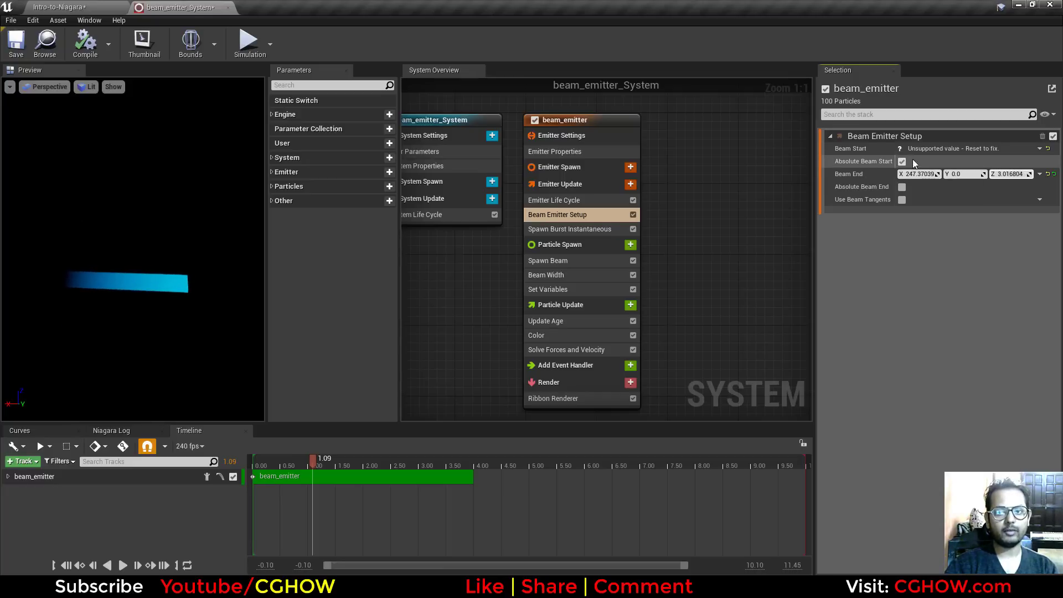
# - Replace Beam Start with a local vector value of about X 4.747, Y 0, Z -11.429, and disable Absolute Beam Start
pyautogui.click(1038, 149)
pyautogui.click(877, 226)
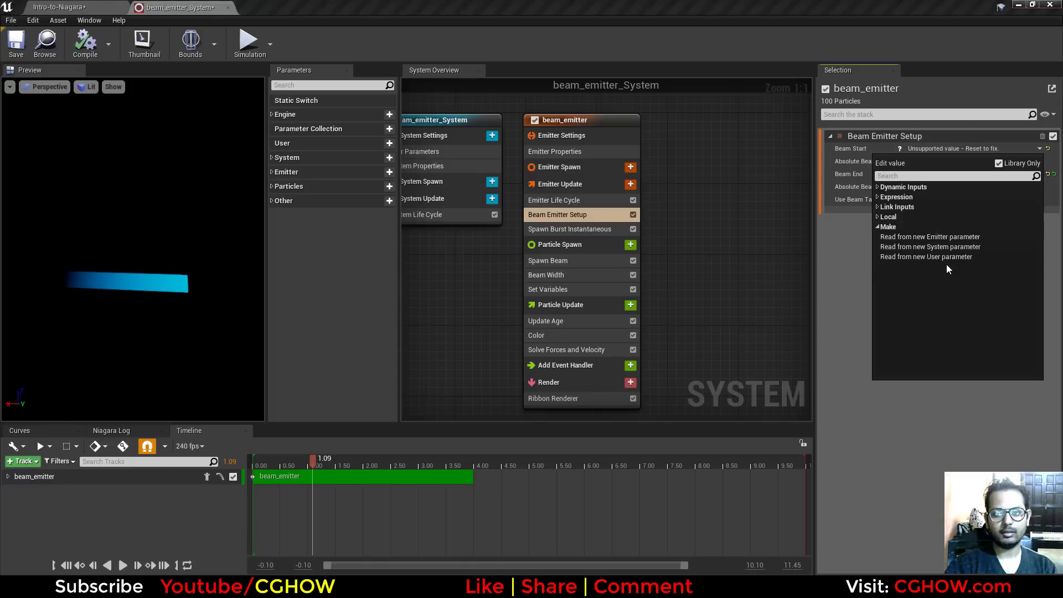
pyautogui.click(882, 217)
pyautogui.click(911, 227)
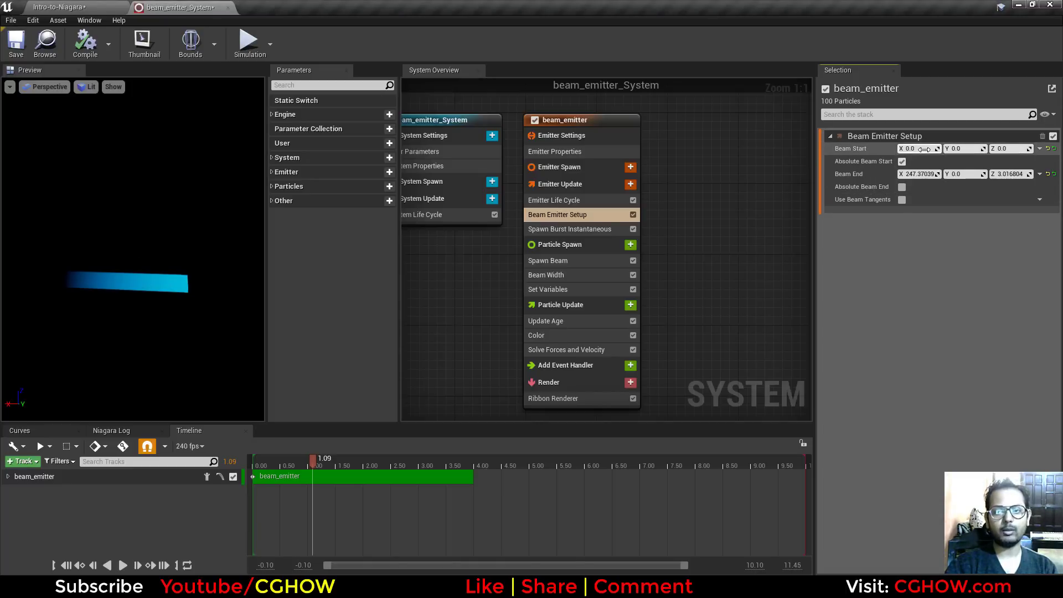
pyautogui.moveTo(918, 149); pyautogui.dragTo(1031, 148)
pyautogui.click(902, 161)
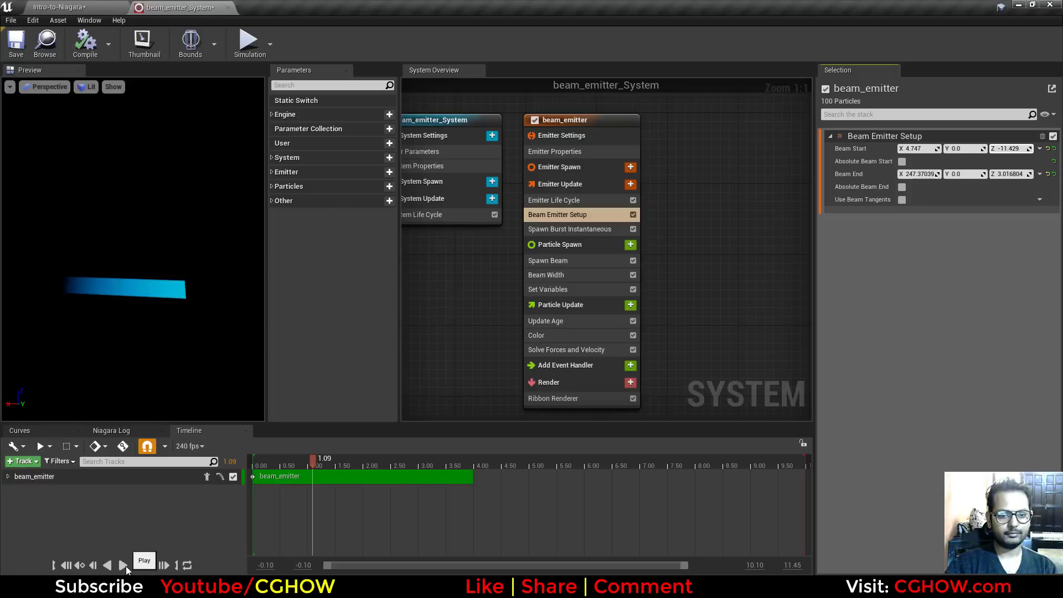
# - Move the playhead to 0.22 and try Beam Start Z values of 0 and about 121.5
pyautogui.moveTo(262, 462); pyautogui.dragTo(266, 468)
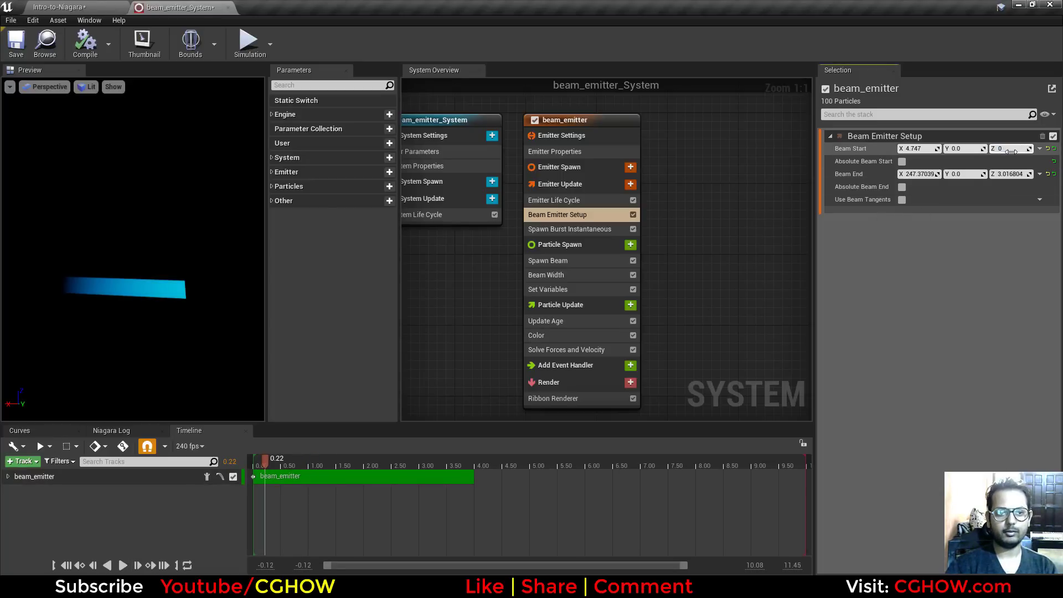
pyautogui.press('Return')
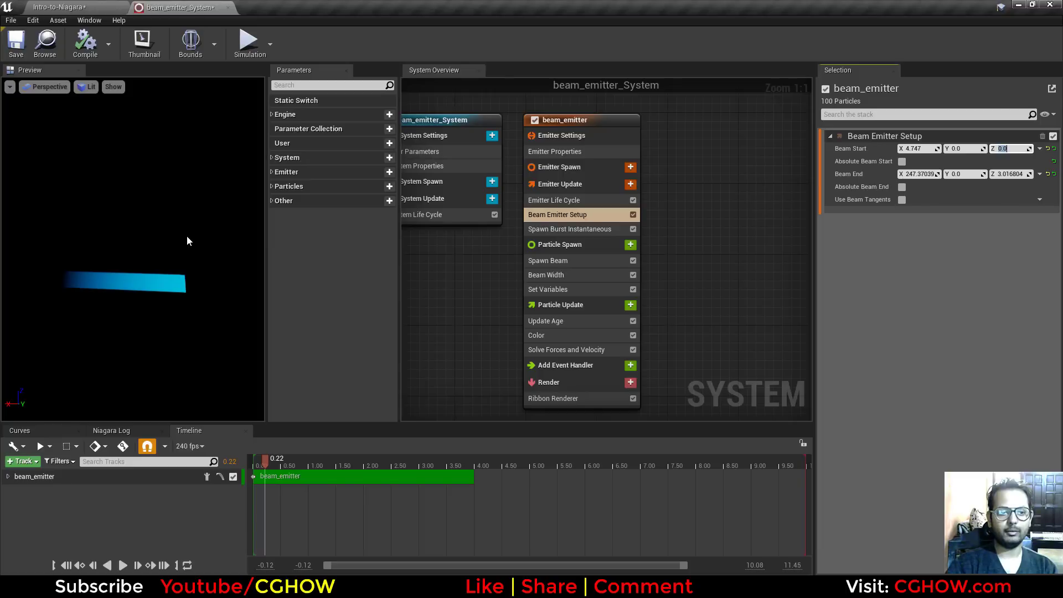
pyautogui.moveTo(157, 349)
pyautogui.mouseDown()
pyautogui.moveTo(172, 345)
pyautogui.moveTo(153, 339)
pyautogui.moveTo(164, 350)
pyautogui.mouseUp()
pyautogui.moveTo(1013, 150); pyautogui.dragTo(1031, 149)
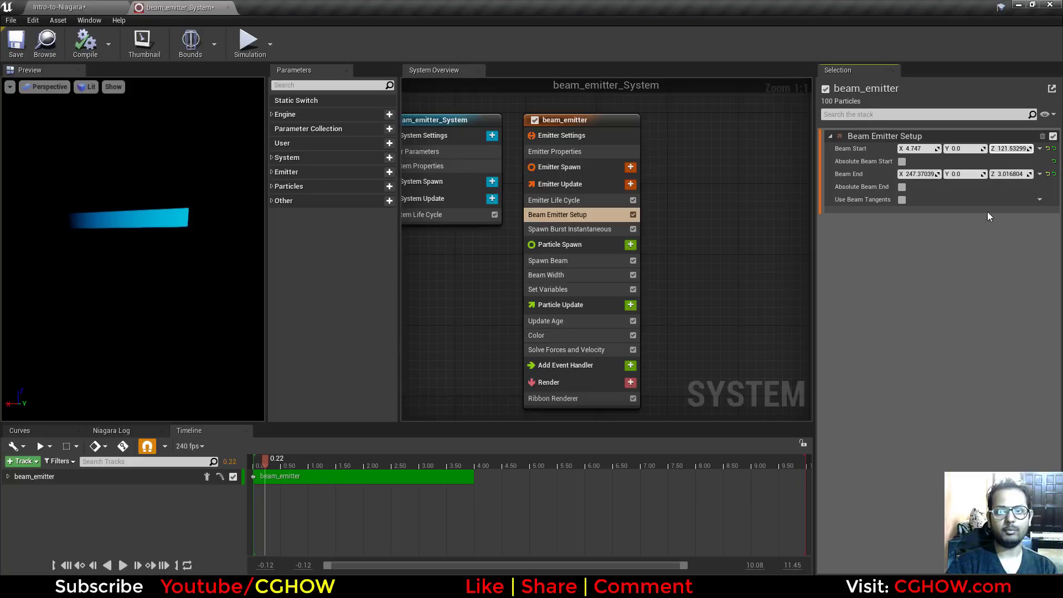
# - Set the Z values of Beam Start and Beam End to 0, and extend Beam End X to about 315
pyautogui.click(1011, 174)
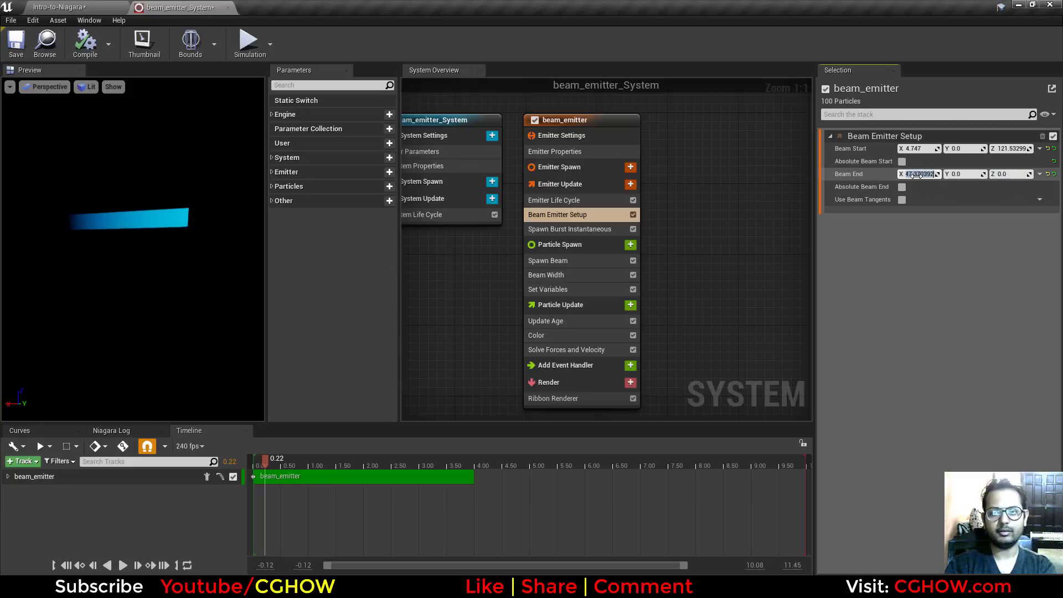
pyautogui.click(948, 187)
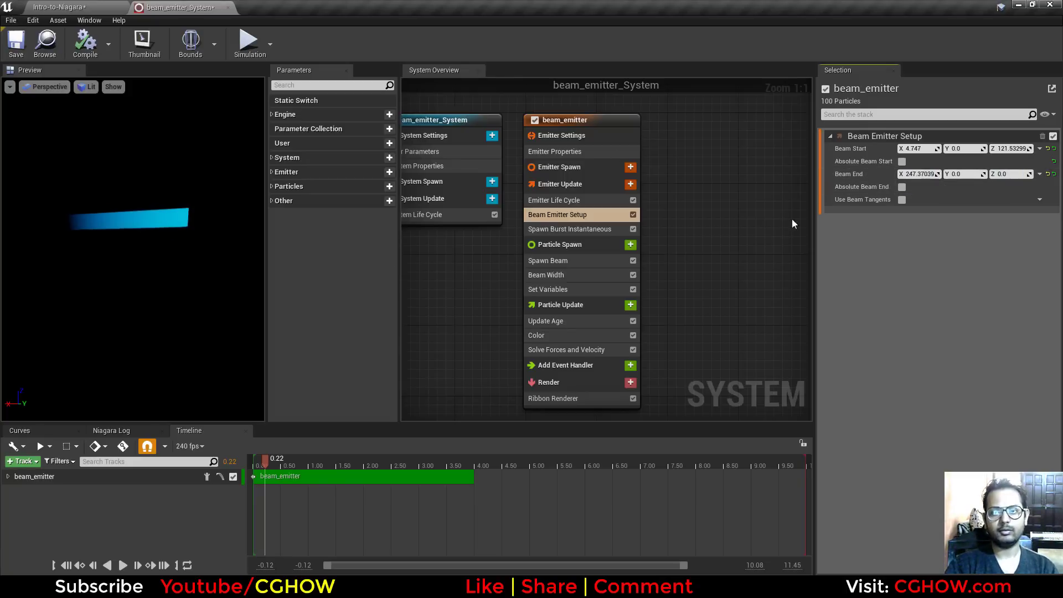
pyautogui.moveTo(1007, 148); pyautogui.dragTo(1009, 148)
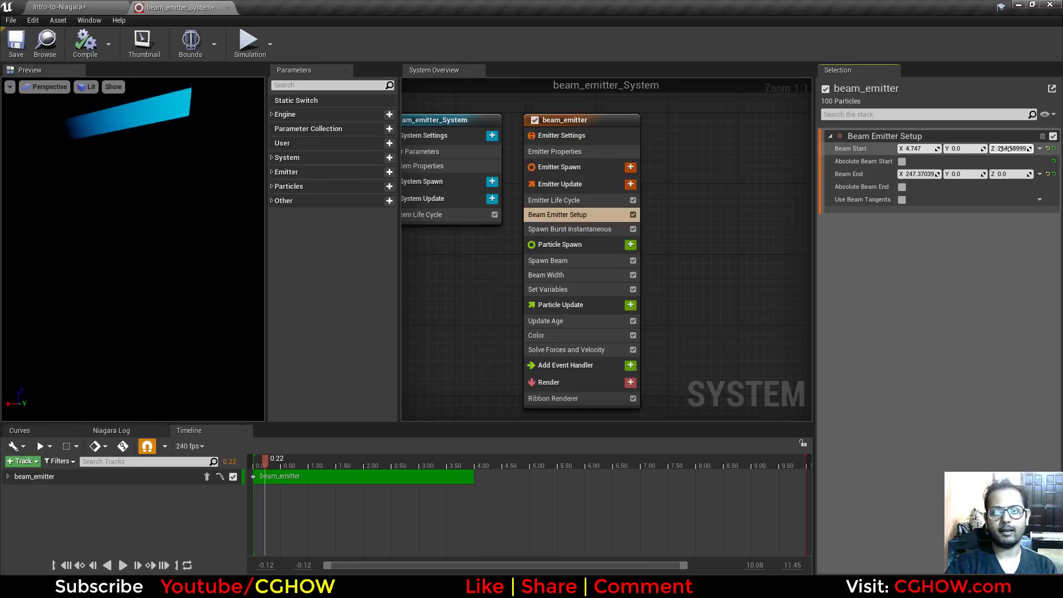
pyautogui.write('0')
pyautogui.press('Return')
pyautogui.moveTo(923, 174); pyautogui.dragTo(952, 174)
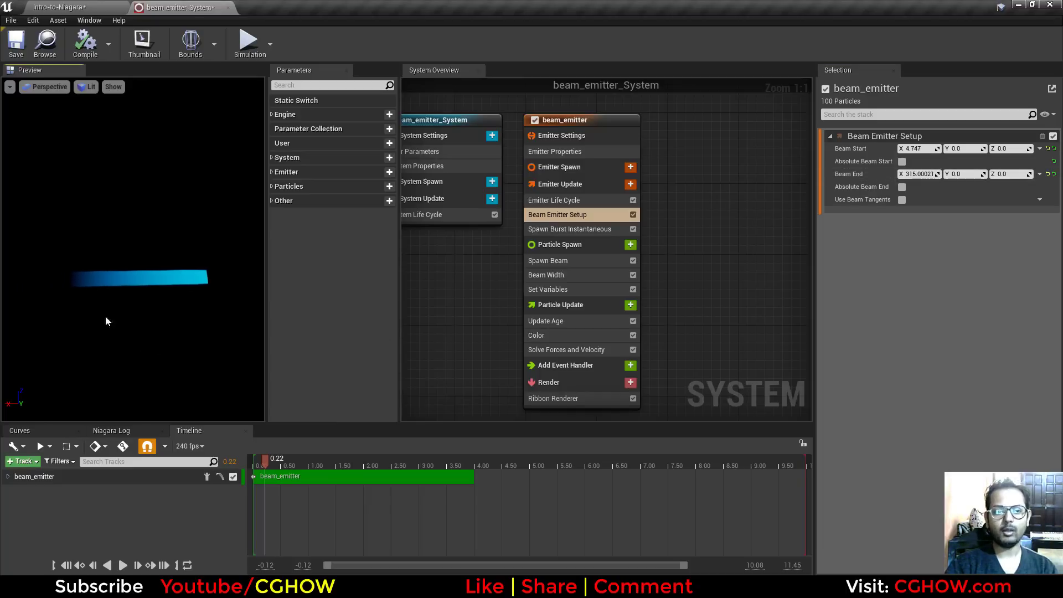
pyautogui.moveTo(148, 277); pyautogui.dragTo(136, 298)
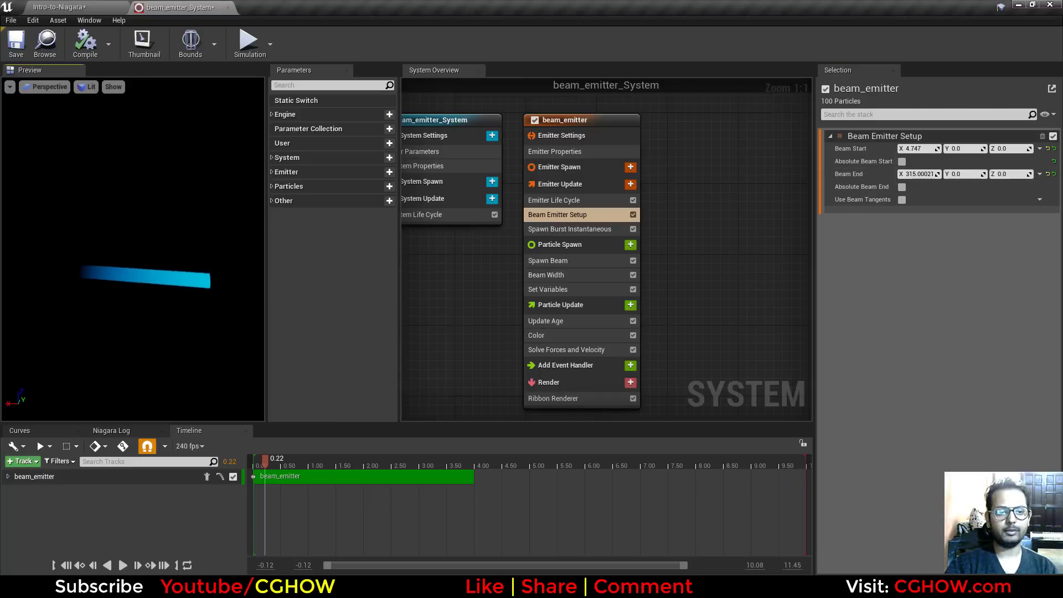
# - Enable Use Beam Tangents and reset the Beam Start Tangent vector to its default value
pyautogui.click(901, 200)
pyautogui.moveTo(145, 277); pyautogui.dragTo(139, 294)
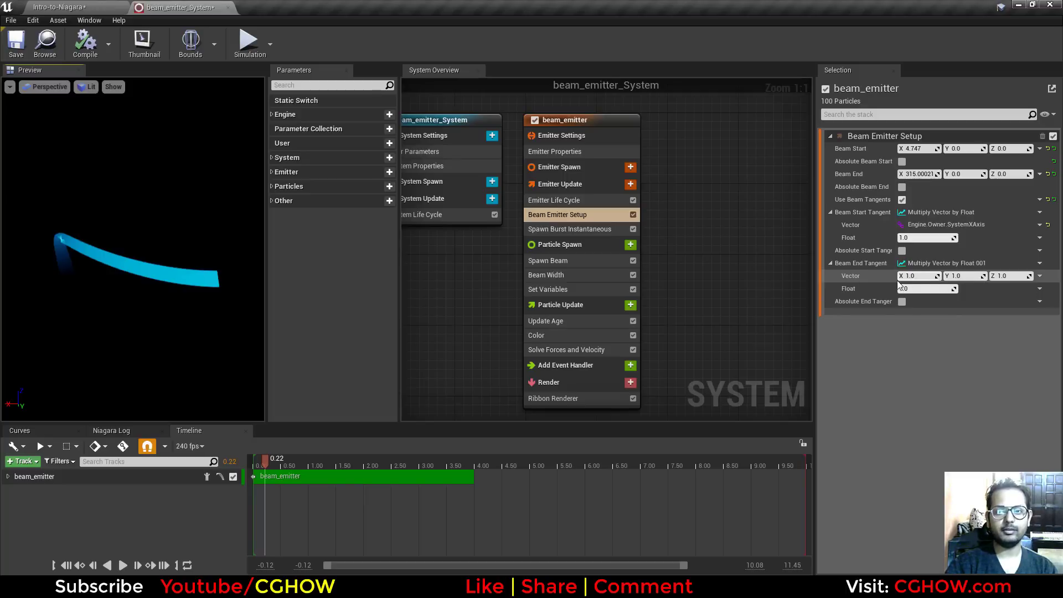
pyautogui.click(1048, 225)
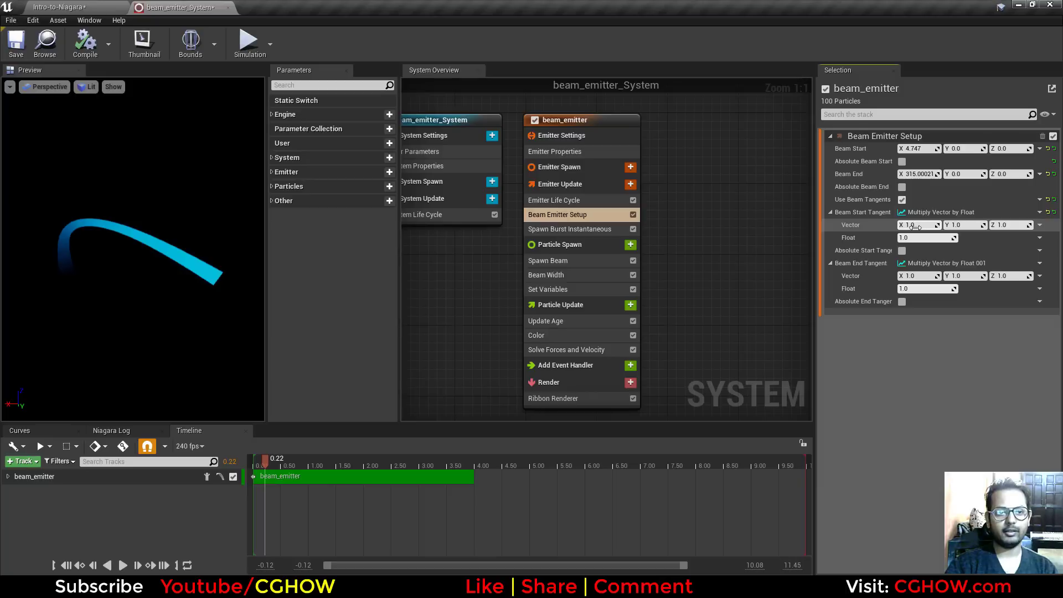
# - Shape the beam's arc with a start tangent vector of about X -0.23, Z 0.80 and an end tangent vector of about X 0.47, Z 1.10
pyautogui.moveTo(917, 225)
pyautogui.mouseDown()
pyautogui.moveTo(893, 225)
pyautogui.moveTo(903, 226)
pyautogui.mouseUp()
pyautogui.moveTo(916, 276); pyautogui.dragTo(900, 276)
pyautogui.moveTo(1011, 224); pyautogui.dragTo(1000, 225)
pyautogui.moveTo(1013, 276)
pyautogui.mouseDown()
pyautogui.moveTo(1002, 276)
pyautogui.moveTo(1027, 276)
pyautogui.mouseUp()
pyautogui.moveTo(111, 249); pyautogui.dragTo(172, 249)
pyautogui.moveTo(133, 332)
pyautogui.mouseDown()
pyautogui.moveTo(207, 332)
pyautogui.moveTo(148, 336)
pyautogui.mouseUp()
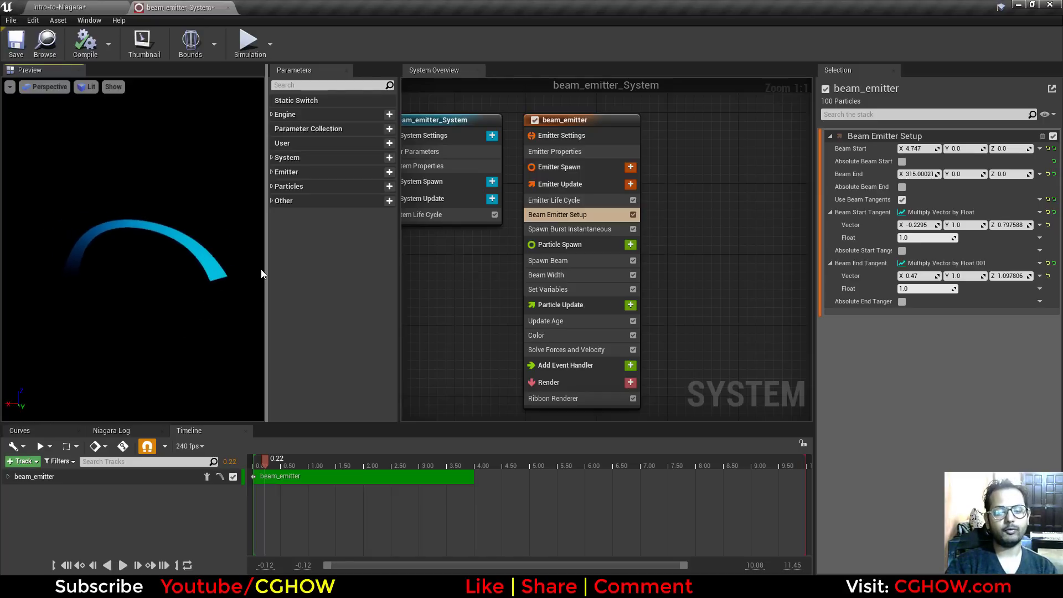
# - Add an Add Velocity module to the emitter's Particle Spawn stage
pyautogui.moveTo(669, 319); pyautogui.dragTo(686, 228, button='right')
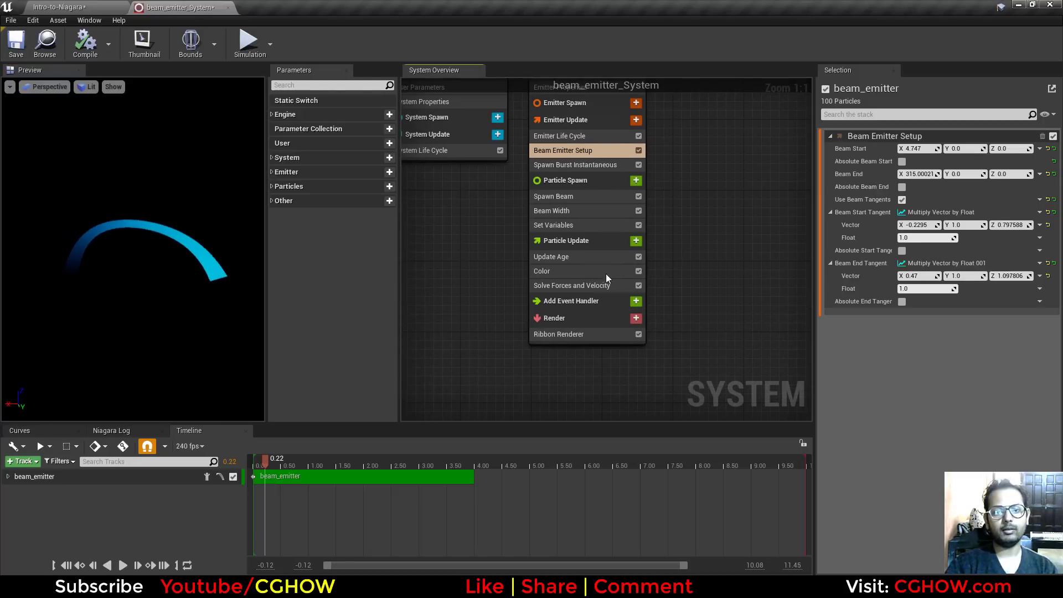
pyautogui.click(587, 240)
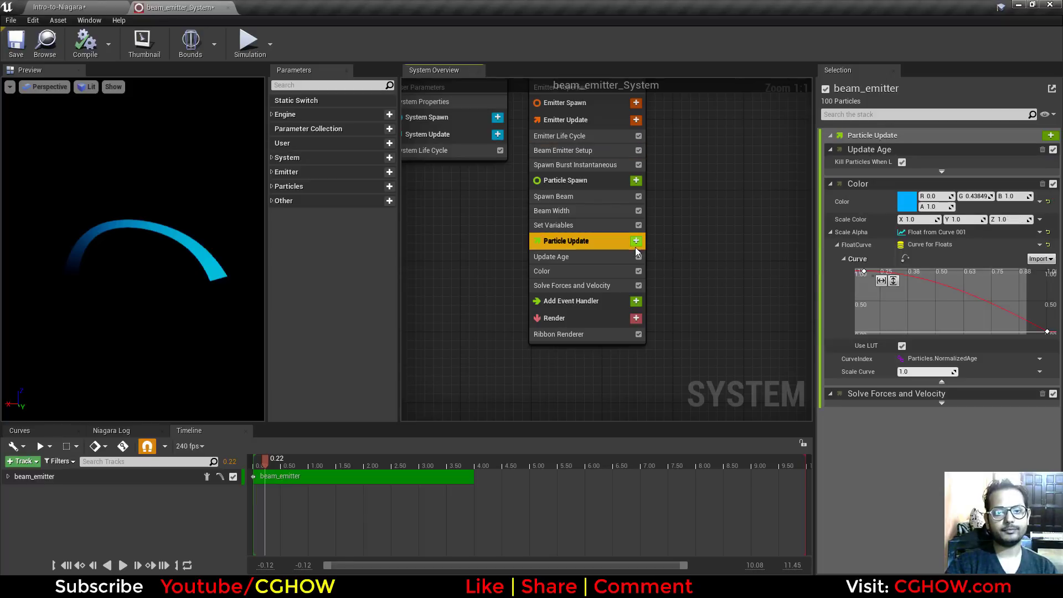
pyautogui.click(636, 180)
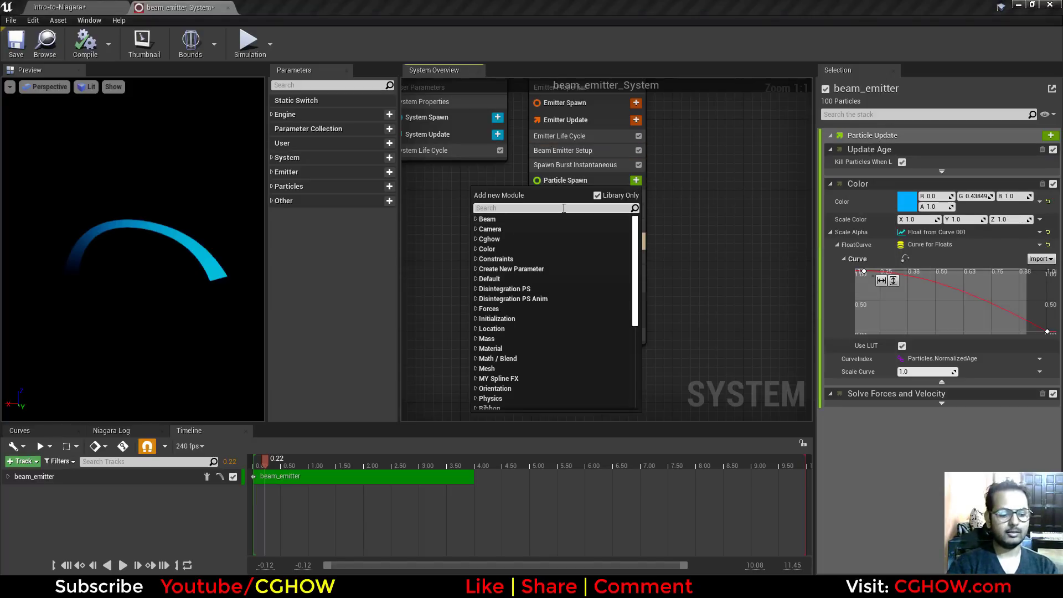
pyautogui.write('veloci')
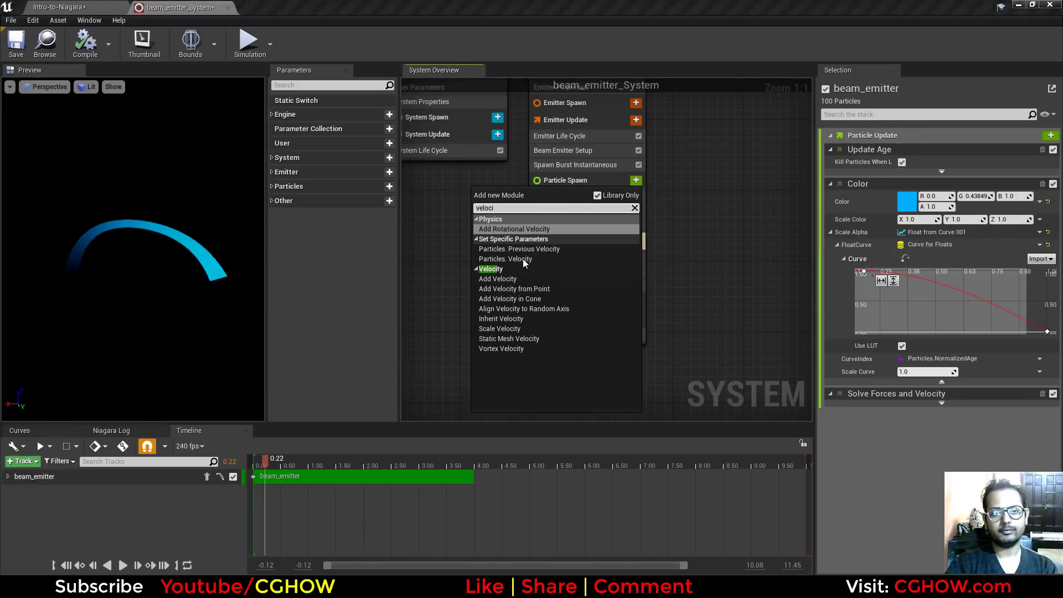
pyautogui.click(499, 278)
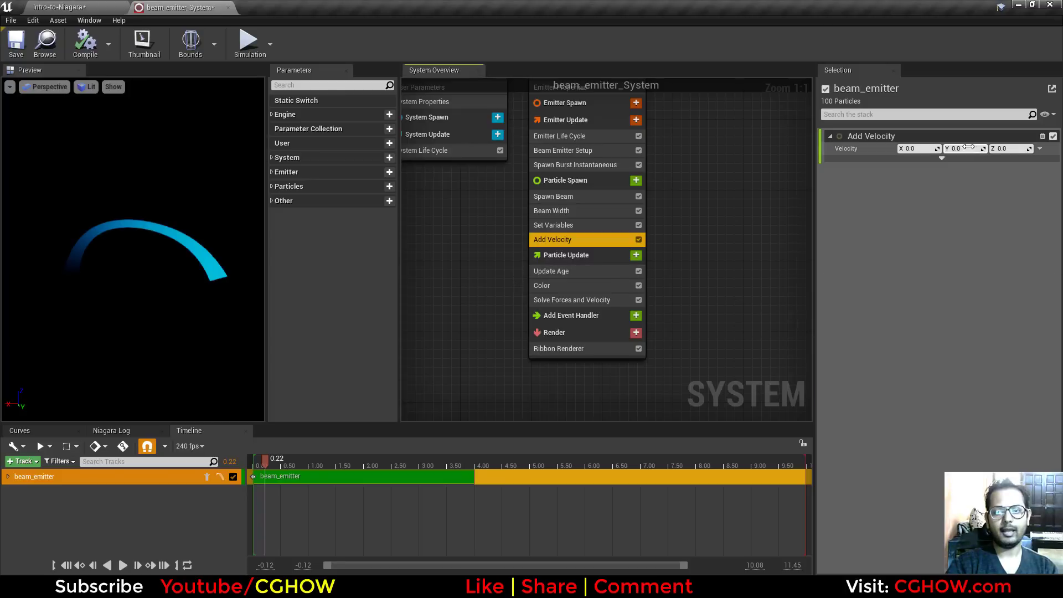
# - Play the simulation and set the Add Velocity module's Z velocity to 500 after trying 10
pyautogui.click(123, 564)
pyautogui.click(1015, 149)
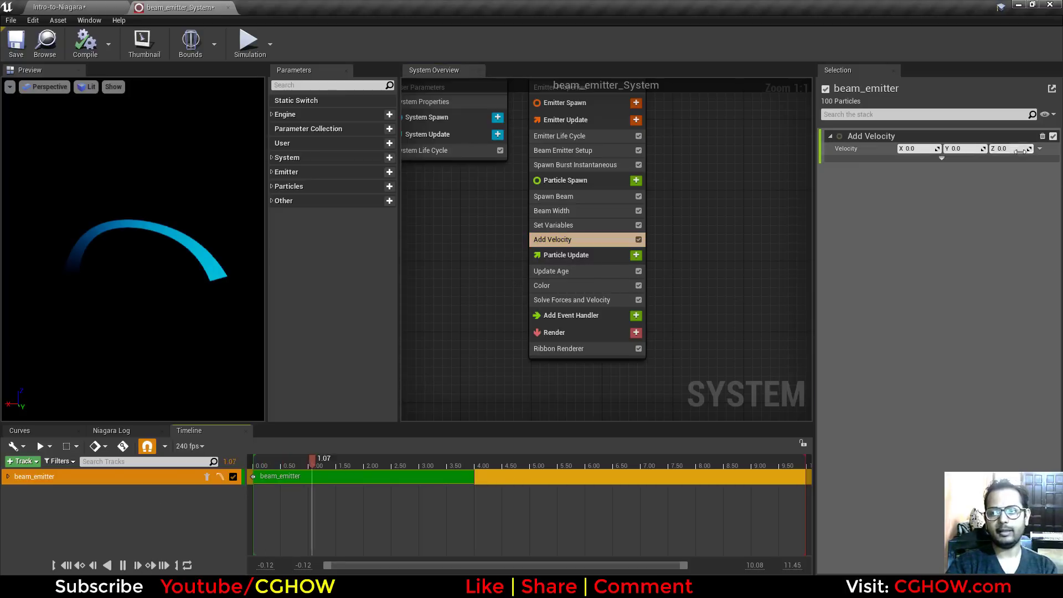
pyautogui.press('Return')
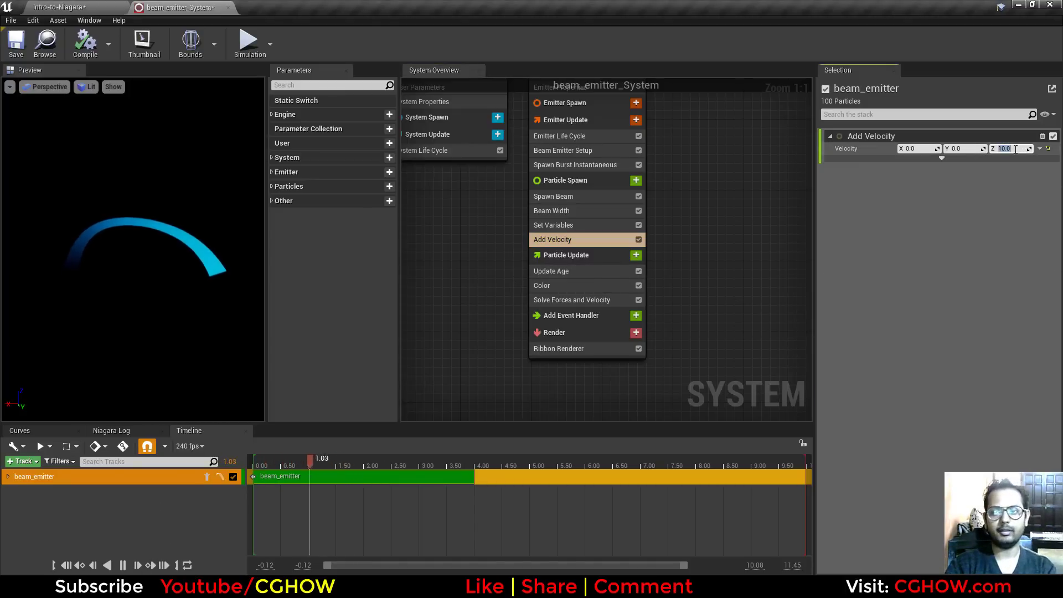
pyautogui.write('500')
pyautogui.press('Return')
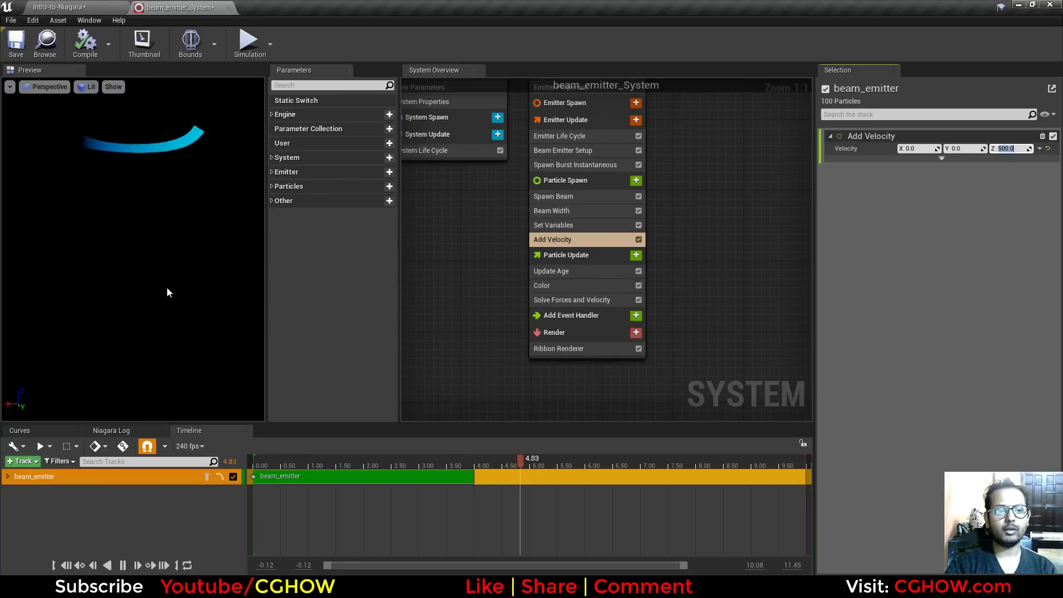
# - Drive the Add Velocity module's velocity with a Uniform Ranged Vector, setting minimum Z to -50 and maximum Z to 50
pyautogui.click(1039, 149)
pyautogui.write('rang')
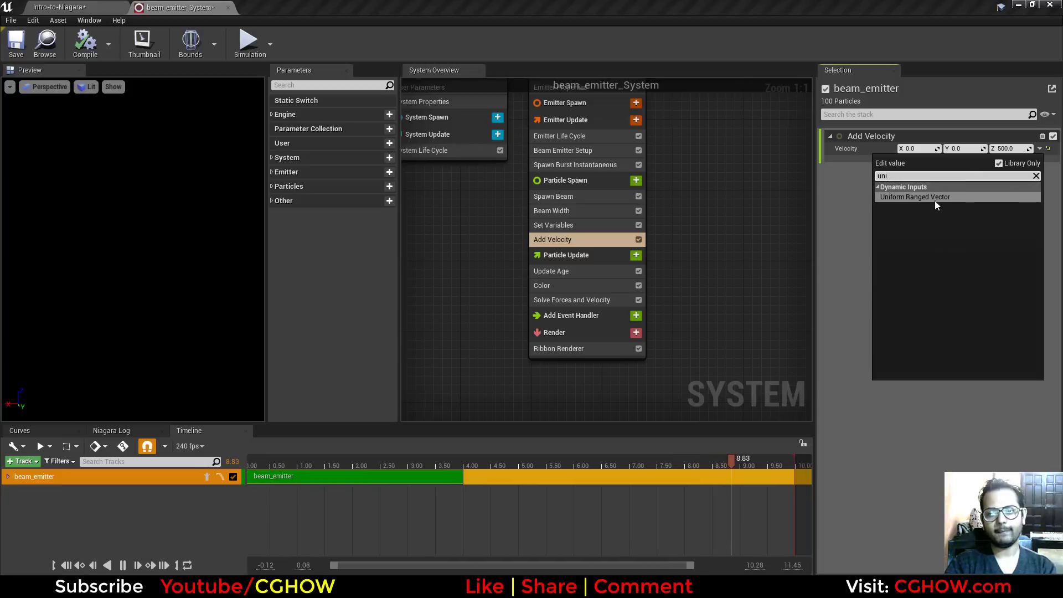
pyautogui.click(940, 198)
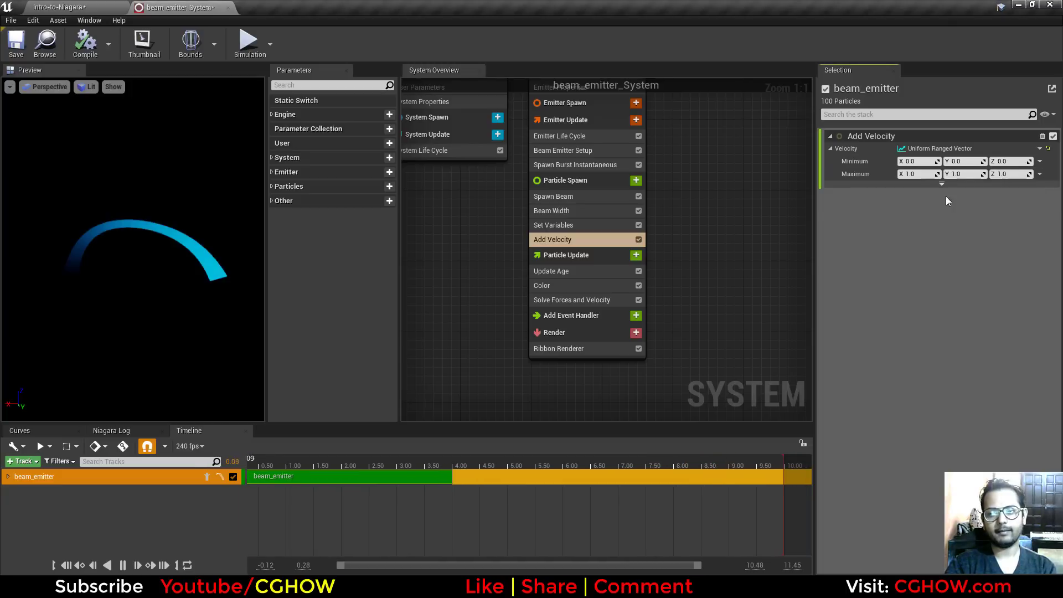
pyautogui.write('50')
pyautogui.click(1012, 161)
pyautogui.write('-50')
pyautogui.press('Return')
pyautogui.moveTo(142, 267); pyautogui.dragTo(133, 264)
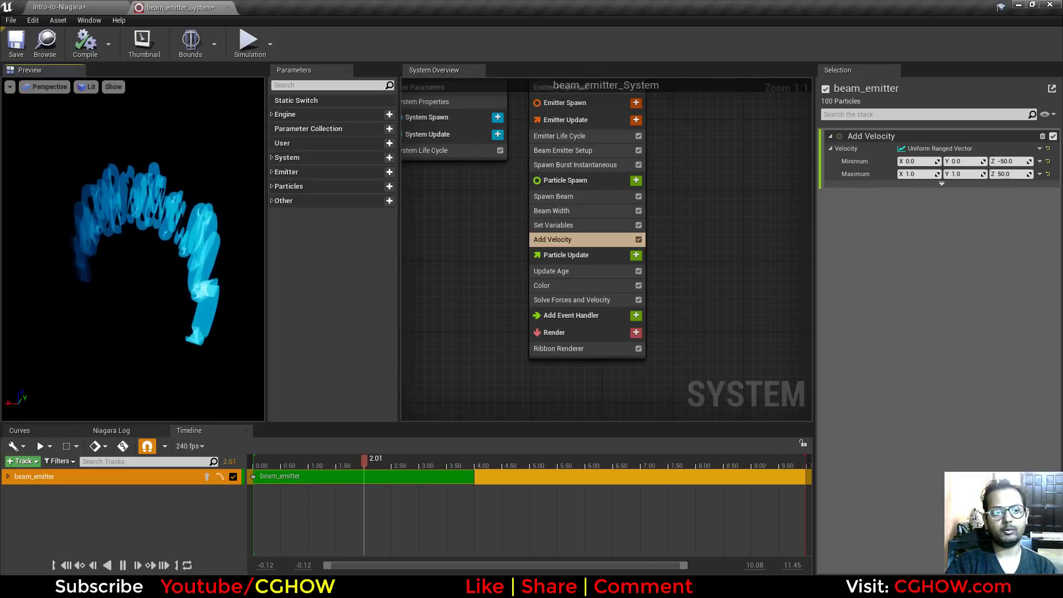
# - Delete the Add Velocity module, add a Curl Noise Force to Particle Update and raise its noise strength to about 54.7
pyautogui.click(1043, 135)
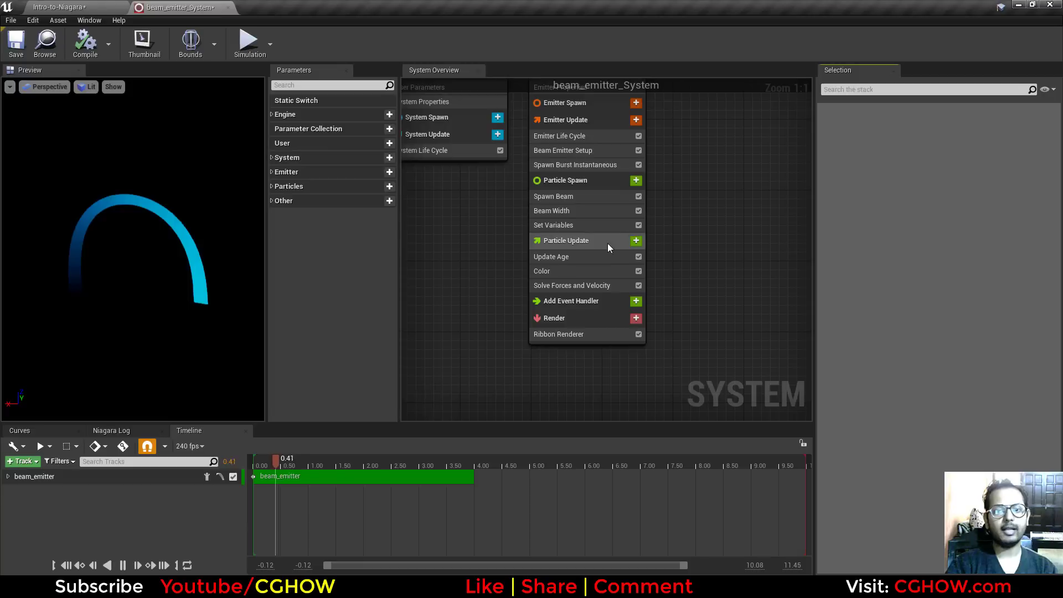
pyautogui.click(637, 241)
pyautogui.write('curl')
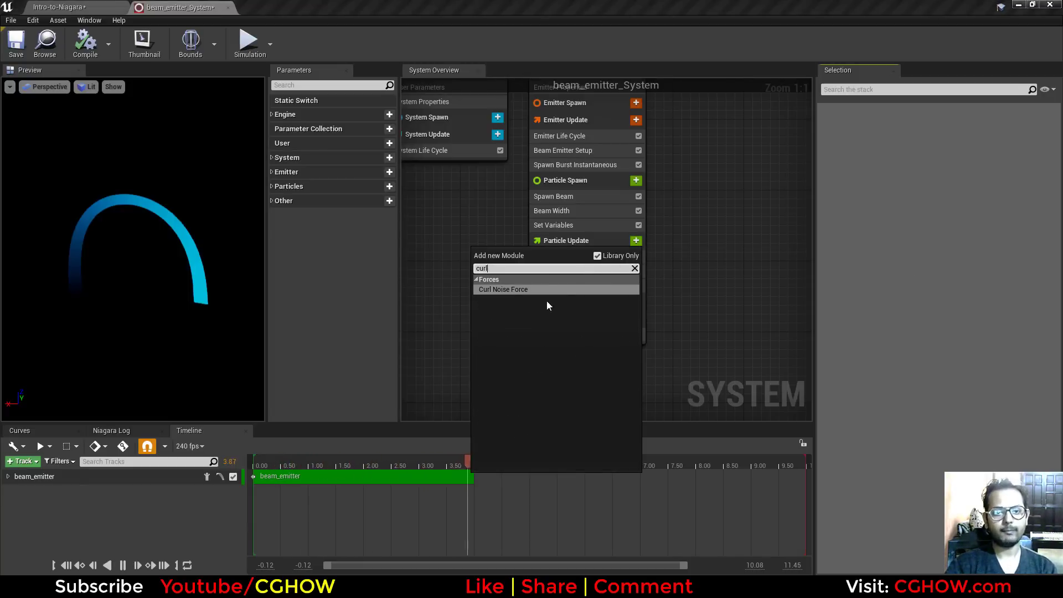
pyautogui.click(520, 290)
pyautogui.moveTo(556, 300); pyautogui.dragTo(560, 284)
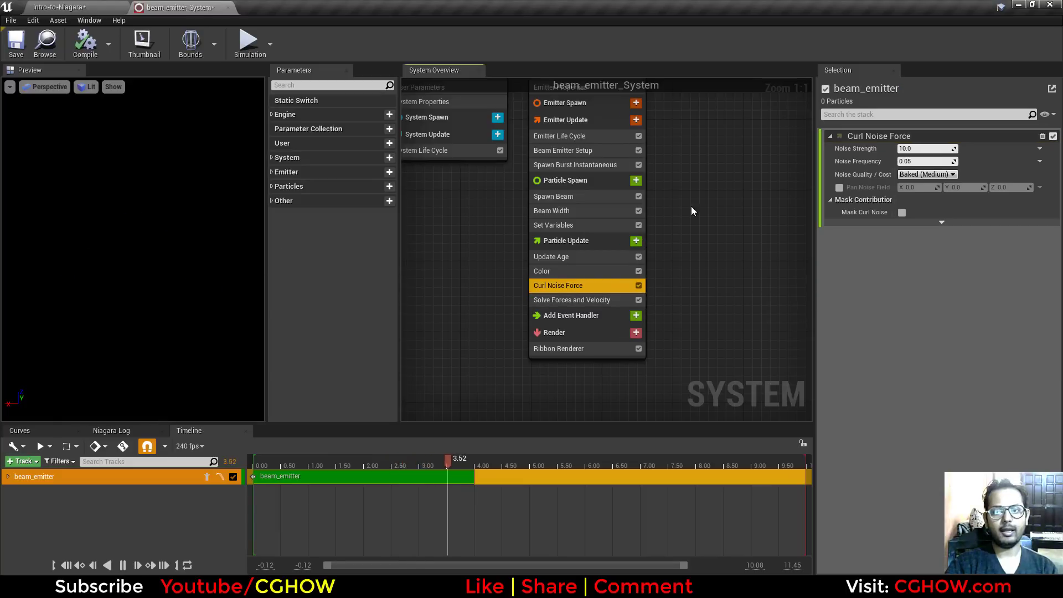
pyautogui.moveTo(915, 148); pyautogui.dragTo(966, 147)
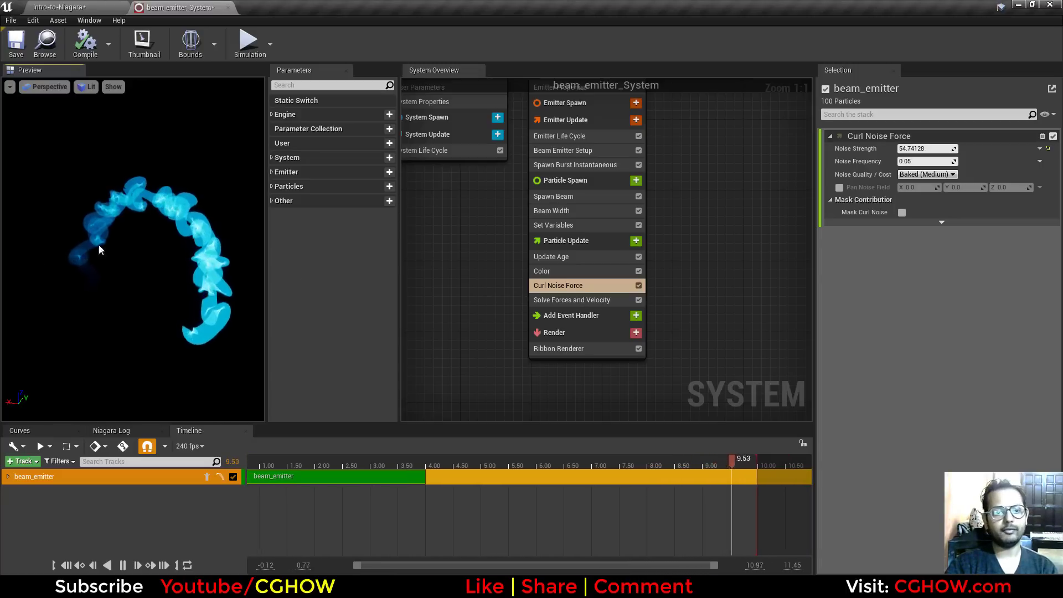
# - Replace the Curl Noise Force with a Jitter Position module, using a jitter delay of 0 and a jitter amount of about 14.57
pyautogui.press('Delete')
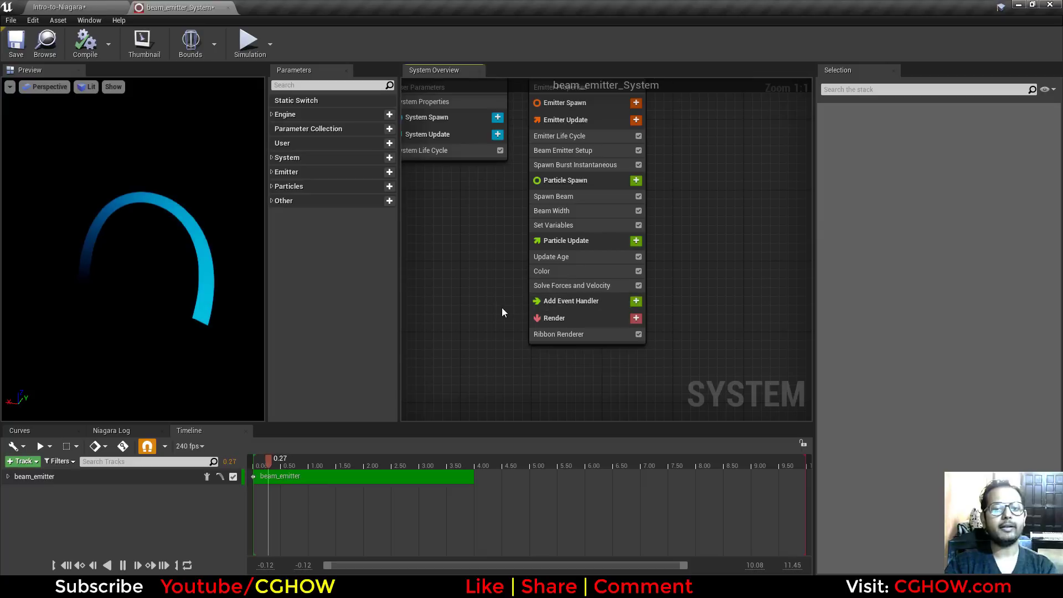
pyautogui.click(635, 242)
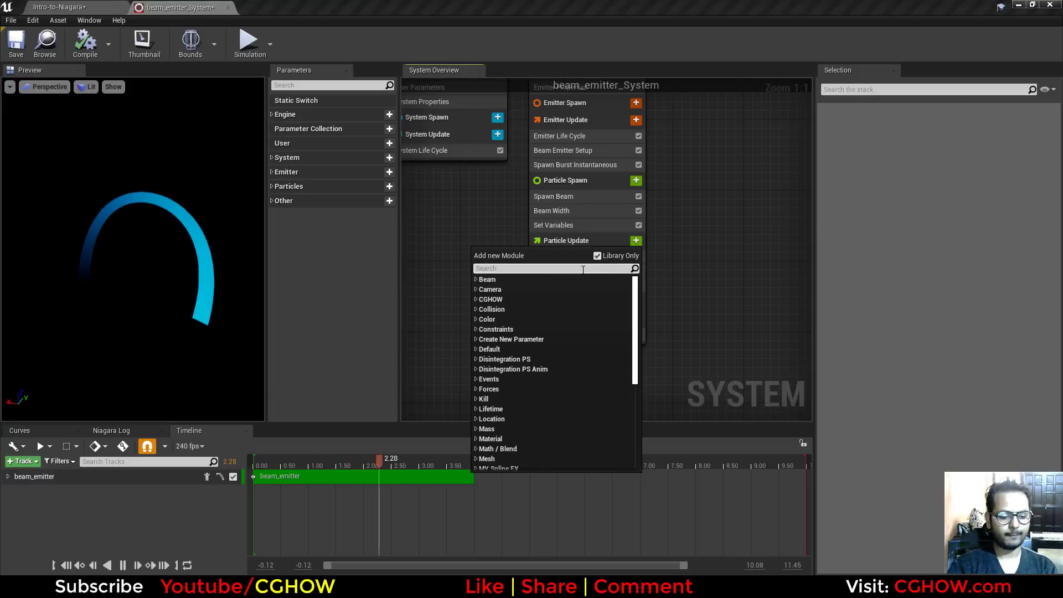
pyautogui.write('jit')
pyautogui.click(513, 289)
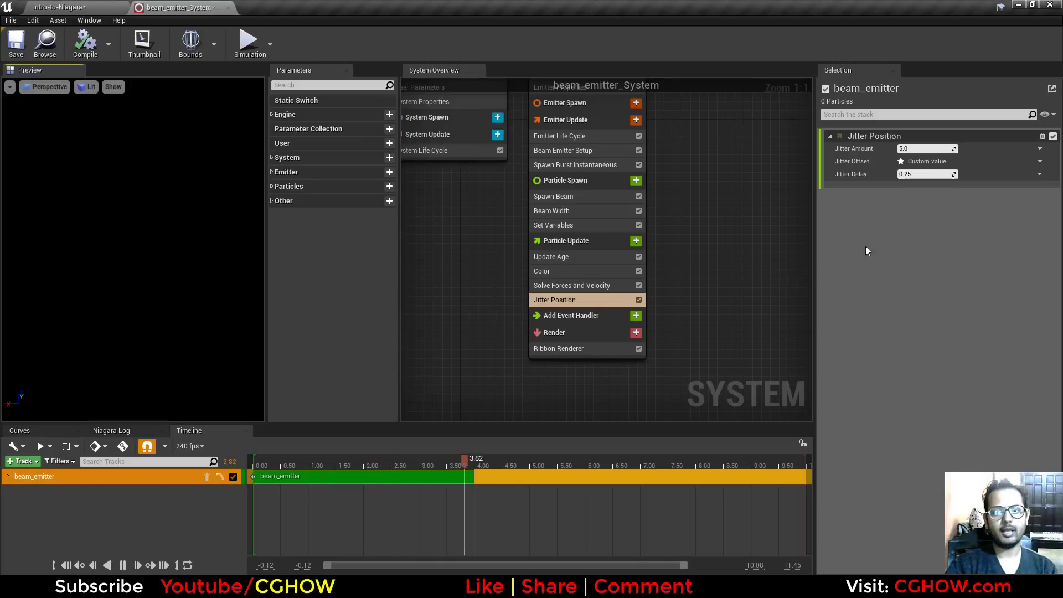
pyautogui.write('0')
pyautogui.press('Return')
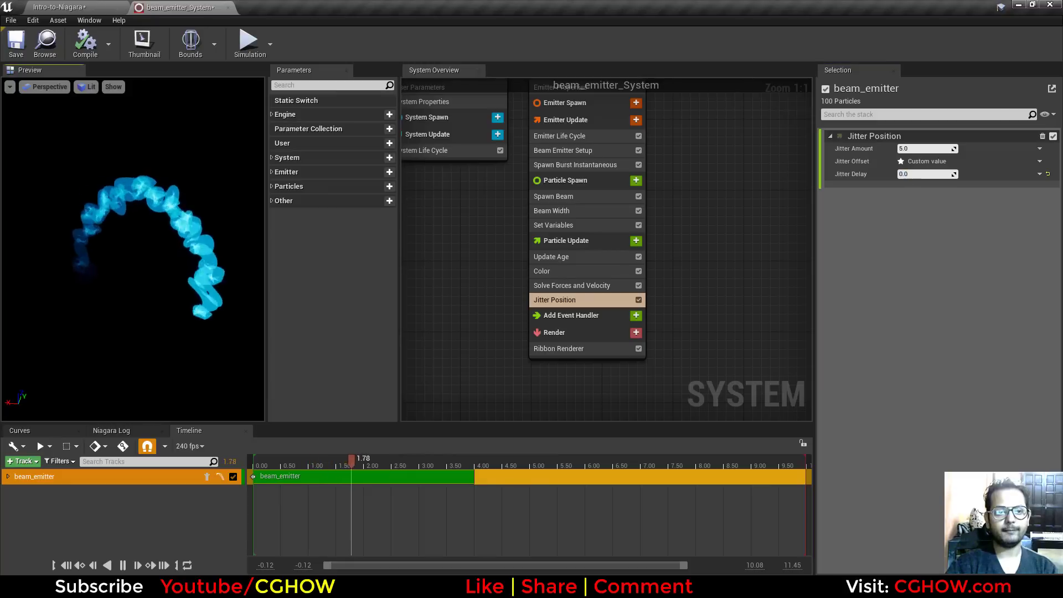
pyautogui.moveTo(913, 149); pyautogui.dragTo(922, 148)
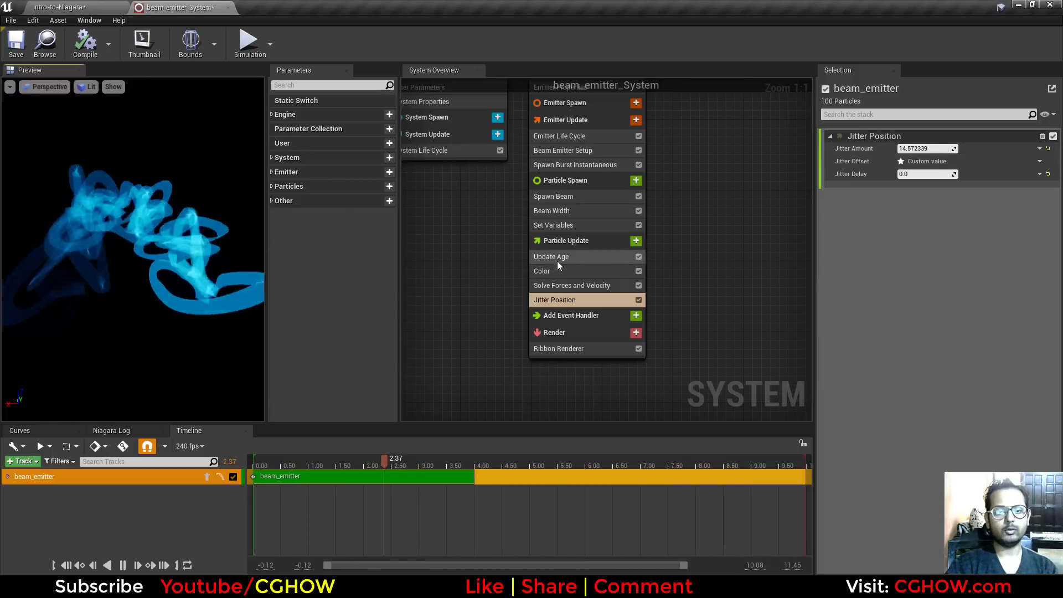
# - Add two keys to the Beam Width module's float curve, one around mid-curve and one further along
pyautogui.click(576, 213)
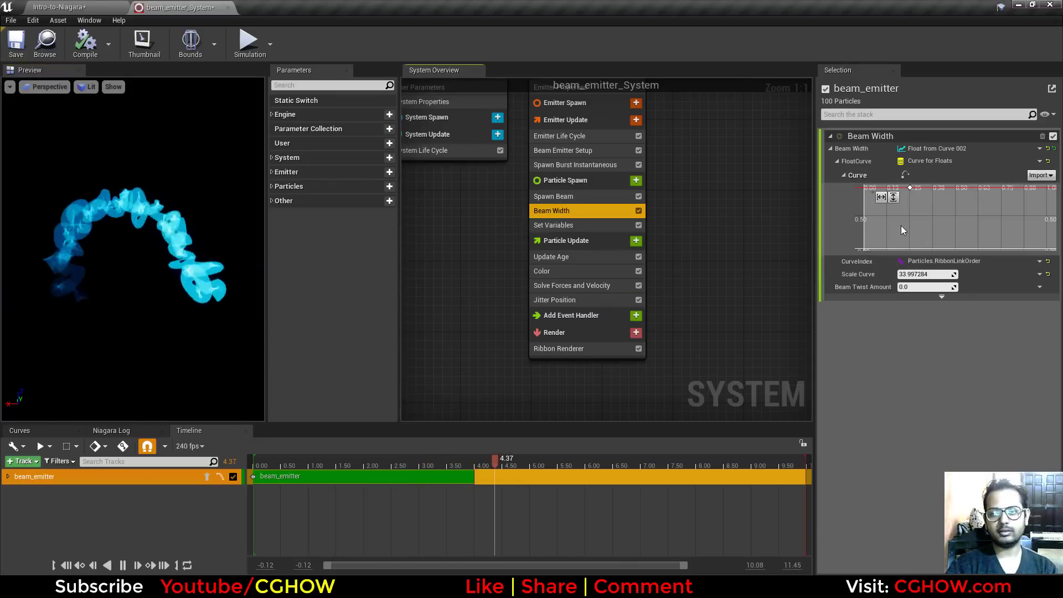
pyautogui.rightClick(957, 189)
pyautogui.click(976, 205)
pyautogui.rightClick(1004, 188)
pyautogui.click(1021, 204)
# - Set the Beam Width curve's first key to time 0, value 0, and its middle key to time 0.5, value 1
pyautogui.click(909, 188)
pyautogui.click(931, 197)
pyautogui.write('0')
pyautogui.click(991, 197)
pyautogui.write('0')
pyautogui.press('Return')
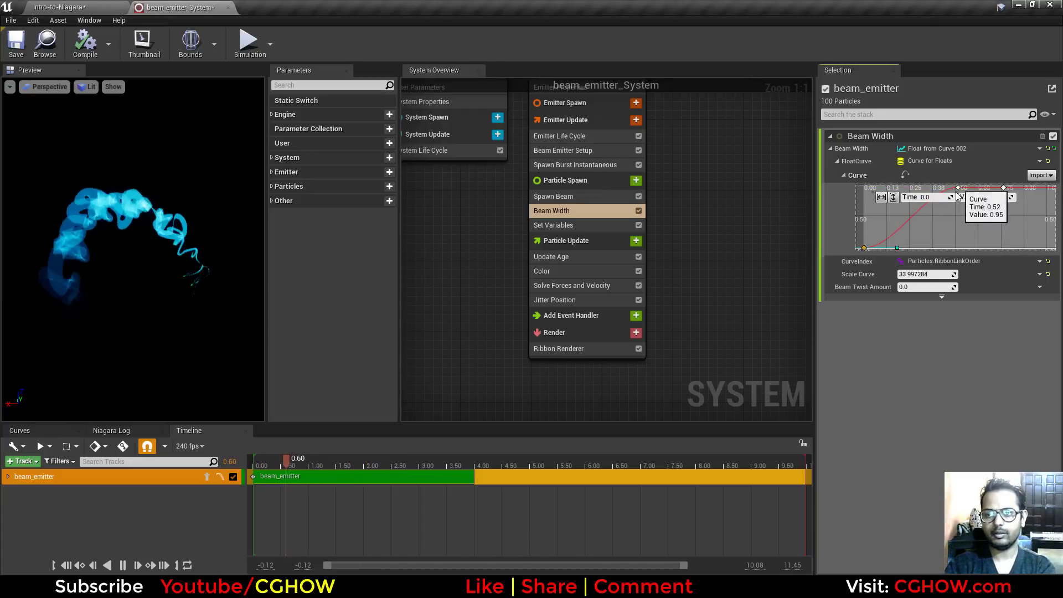
pyautogui.click(955, 188)
pyautogui.write('1')
pyautogui.press('Return')
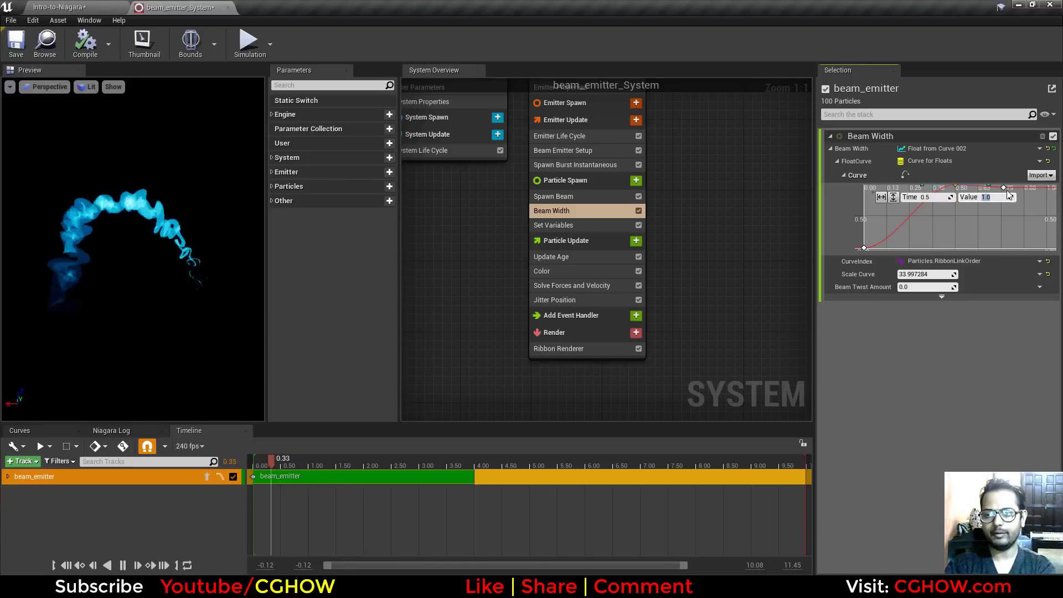
# - Set the last key of the Beam Width curve to time 1 and value 0
pyautogui.click(1003, 187)
pyautogui.click(940, 197)
pyautogui.write('1')
pyautogui.press('Tab')
pyautogui.write('0')
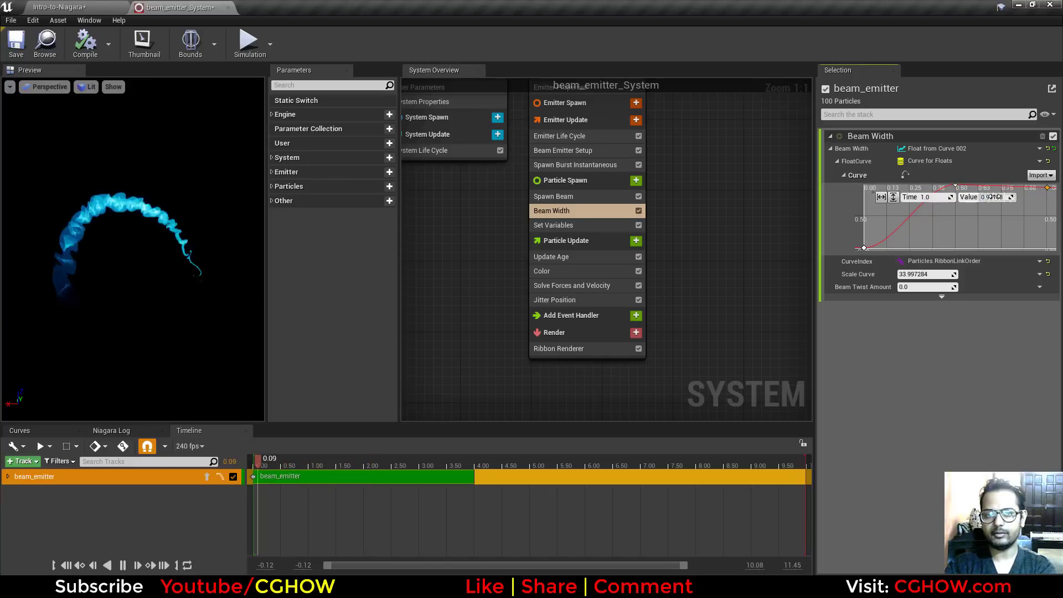
pyautogui.press('Return')
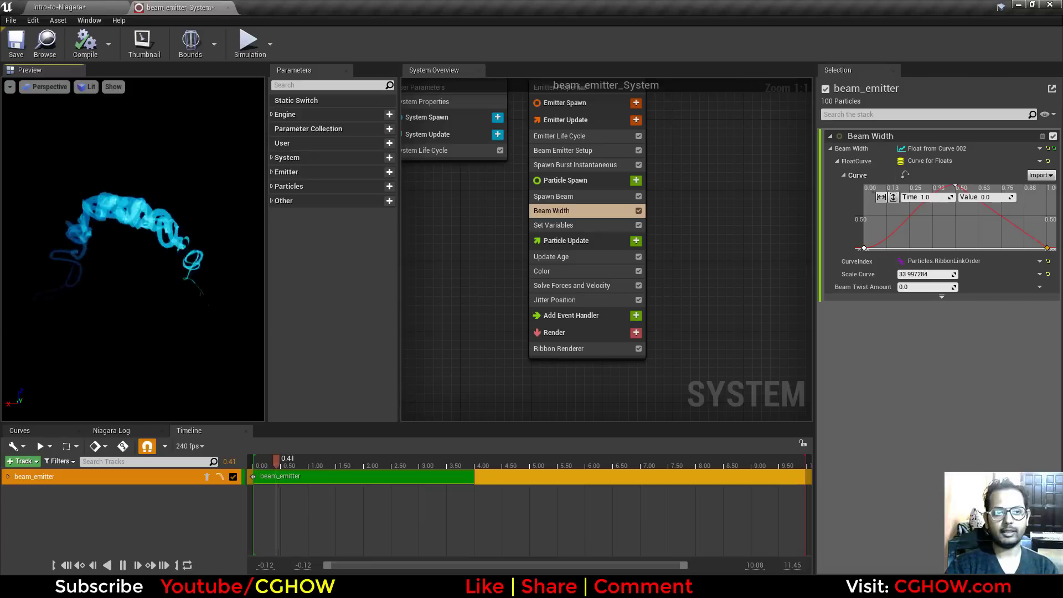
# - Set the Jitter Position module's jitter amount to 5
pyautogui.click(559, 301)
pyautogui.click(926, 149)
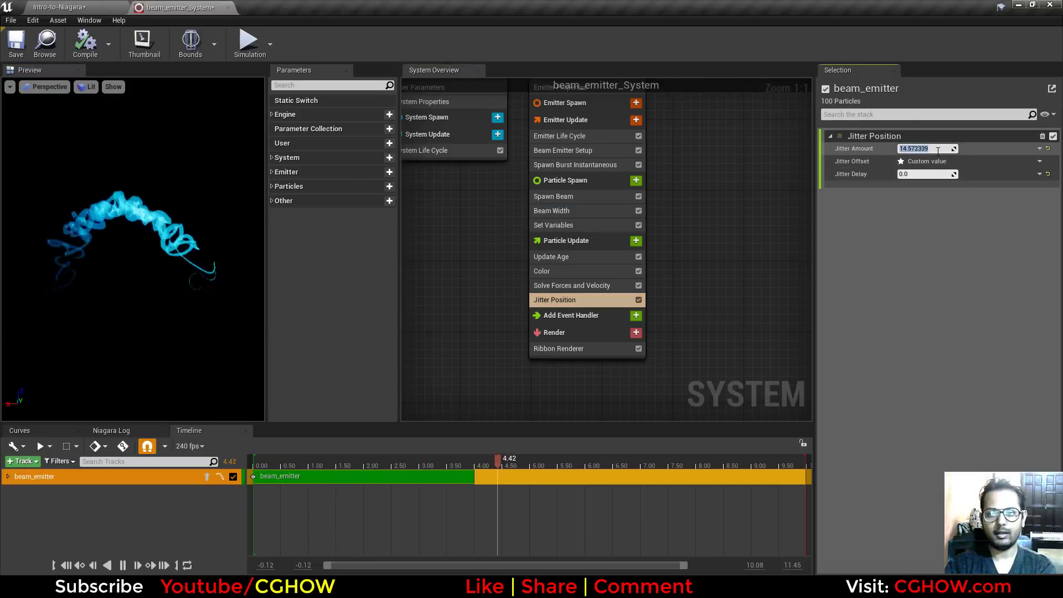
pyautogui.write('5')
pyautogui.press('Return')
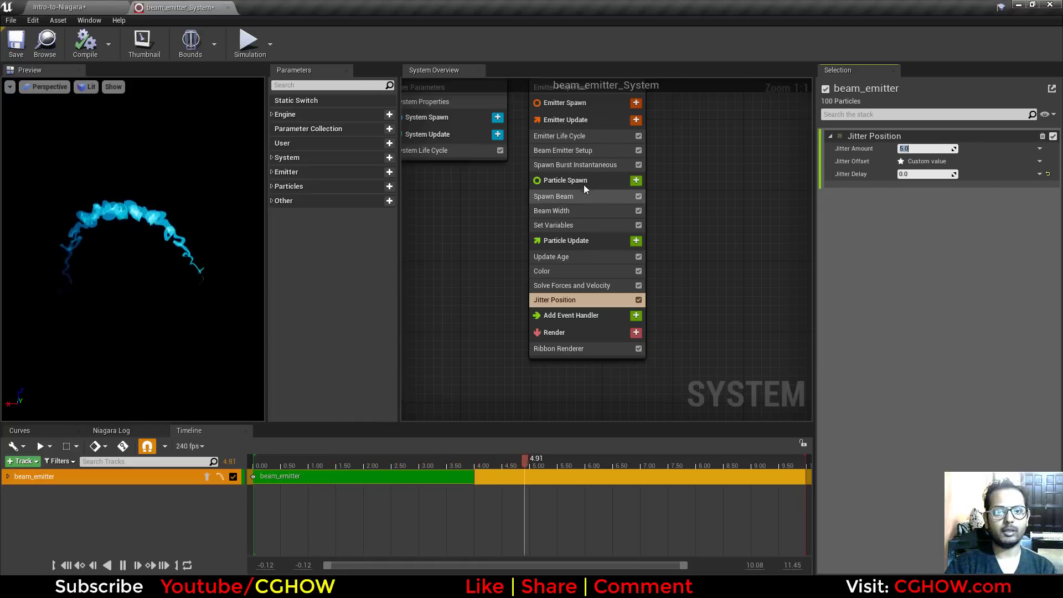
# - Set the spawn count in the Spawn Burst Instantaneous module to 20
pyautogui.moveTo(571, 137); pyautogui.dragTo(573, 195, button='right')
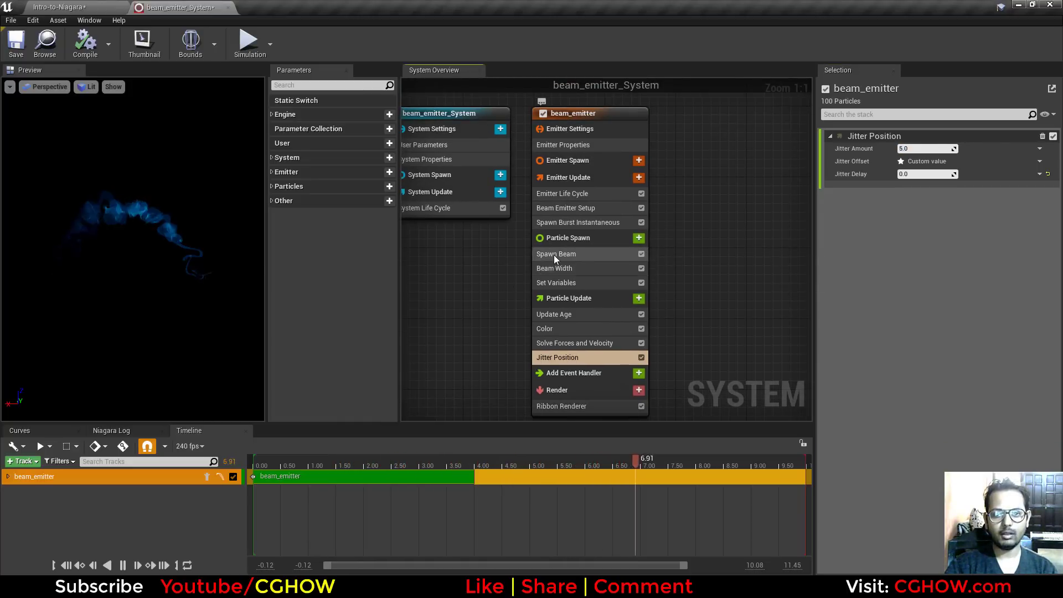
pyautogui.click(553, 254)
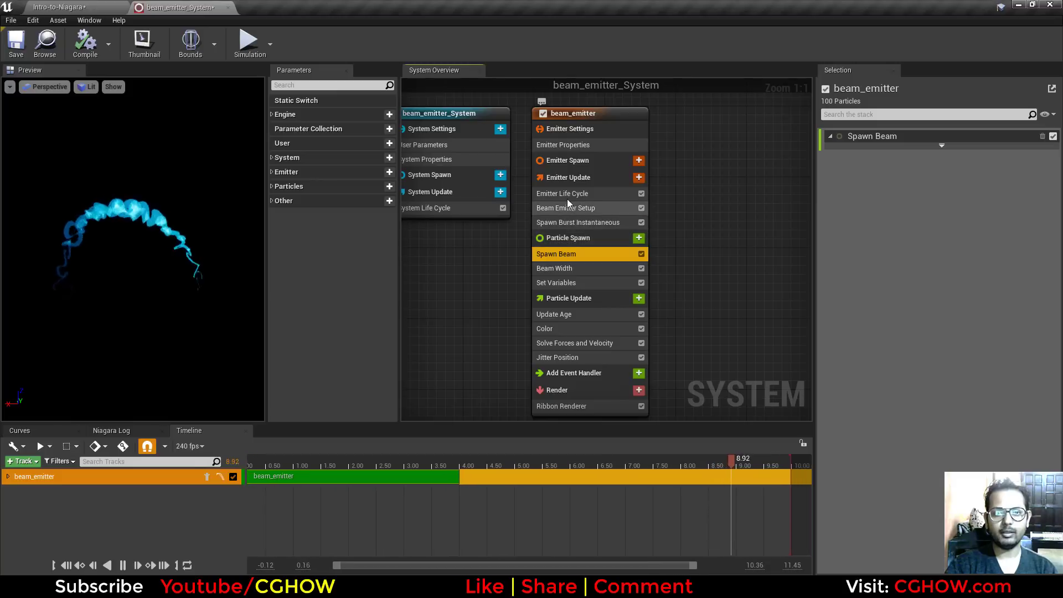
pyautogui.click(582, 222)
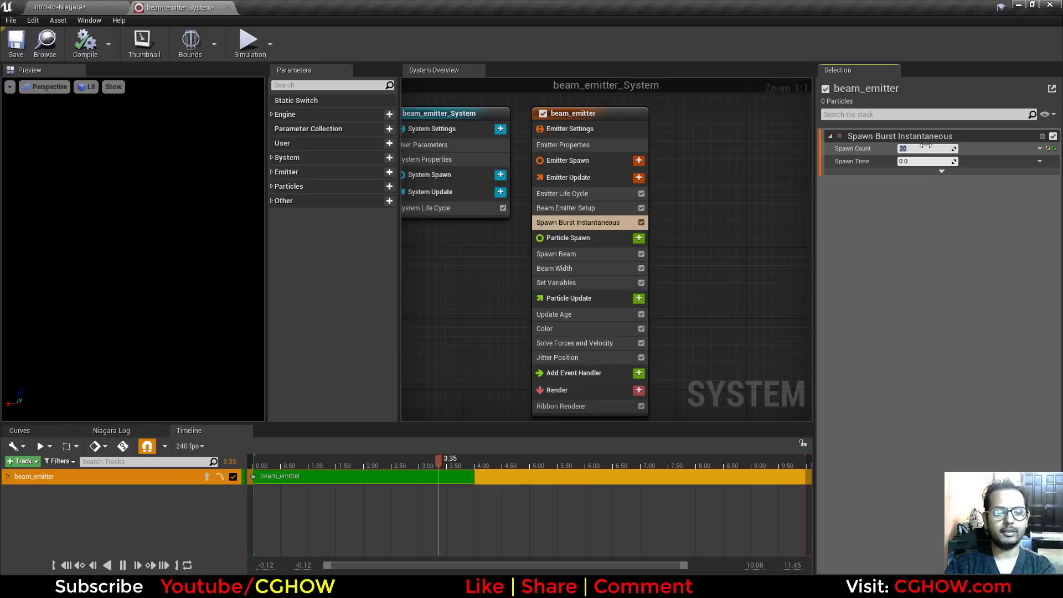
pyautogui.press('Return')
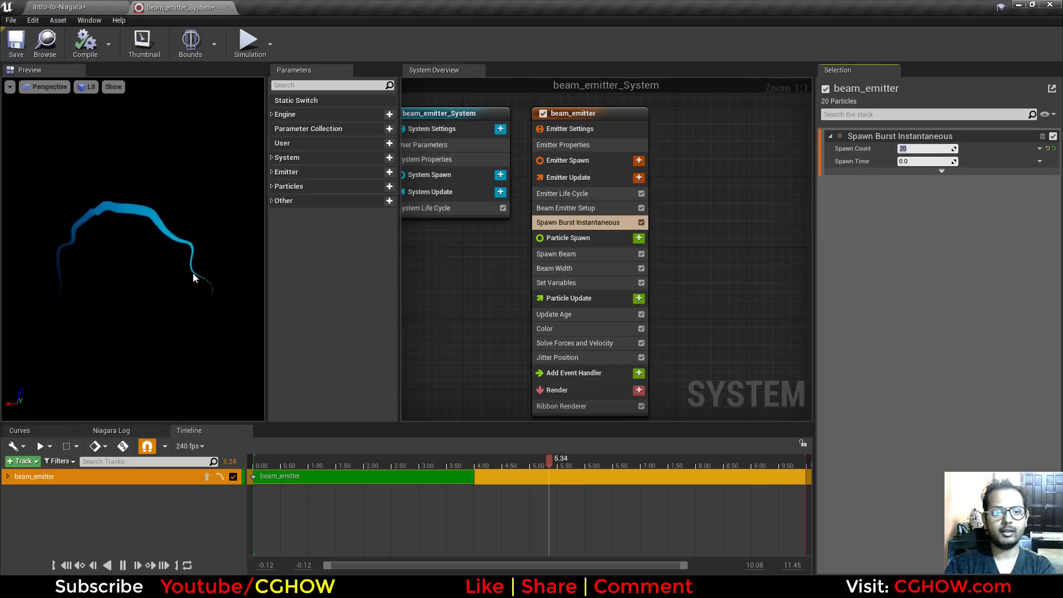
# - Set the Jitter Position module's jitter amount to 10 after trying 20
pyautogui.click(560, 357)
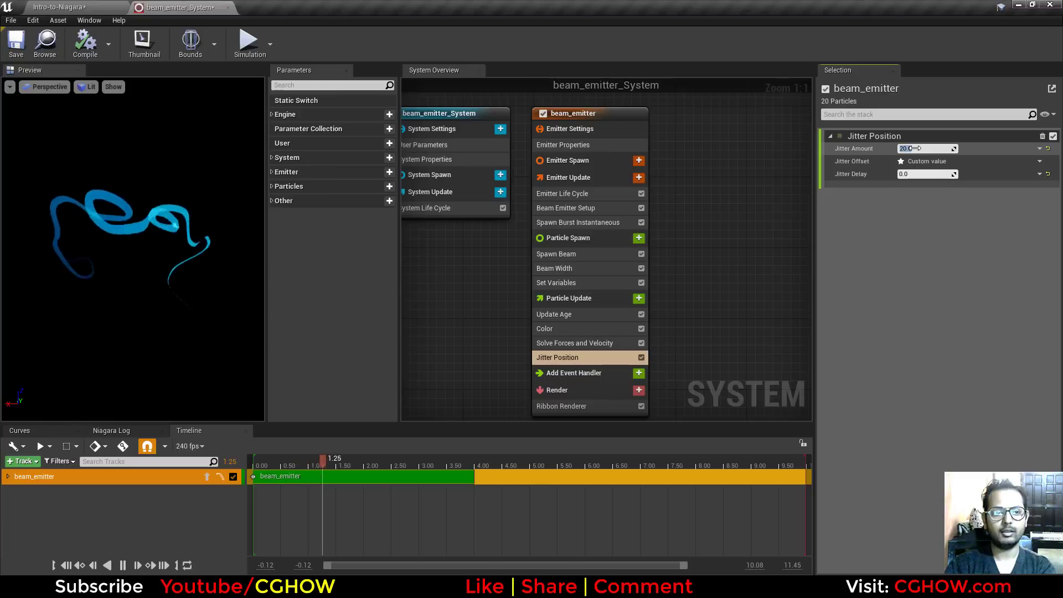
pyautogui.write('10')
pyautogui.press('Return')
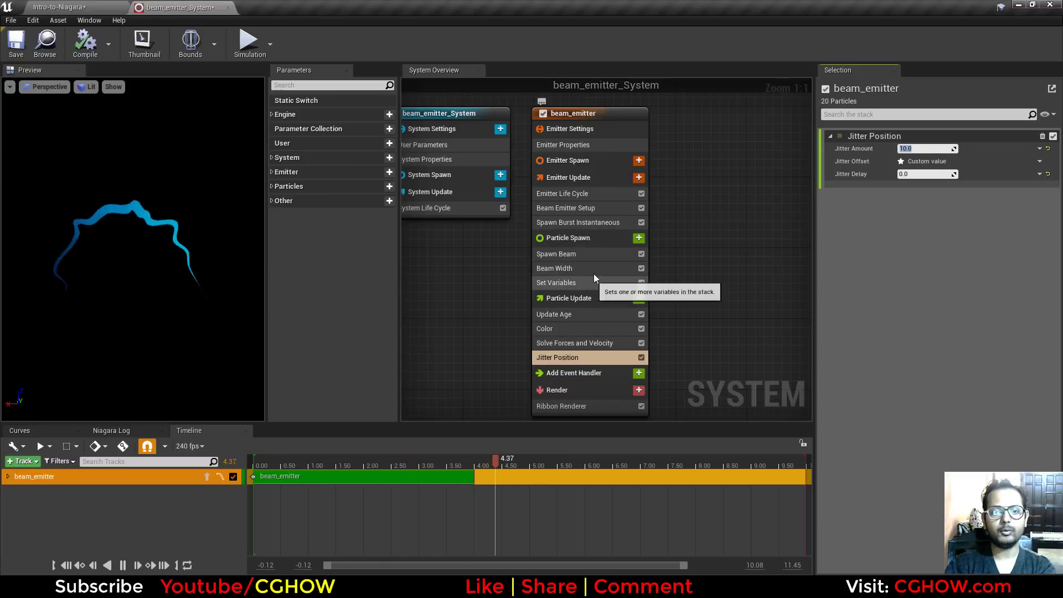
# - Set the particles' lifetime to 0.1 in Set Variables and the Emitter Life Cycle's NextLoopDuration to 0.1
pyautogui.click(579, 283)
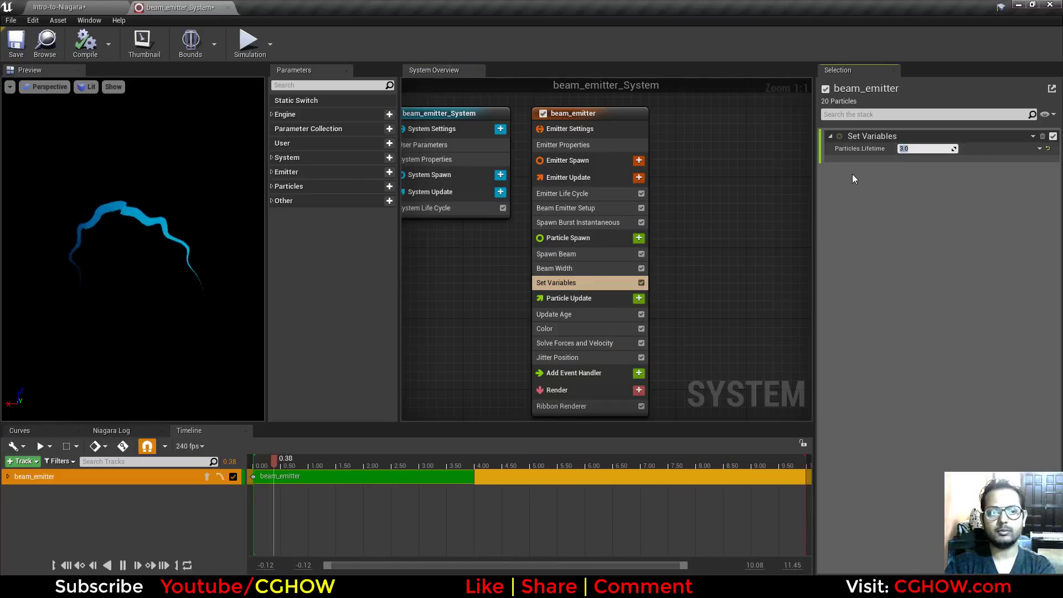
pyautogui.write('0.1')
pyautogui.press('Return')
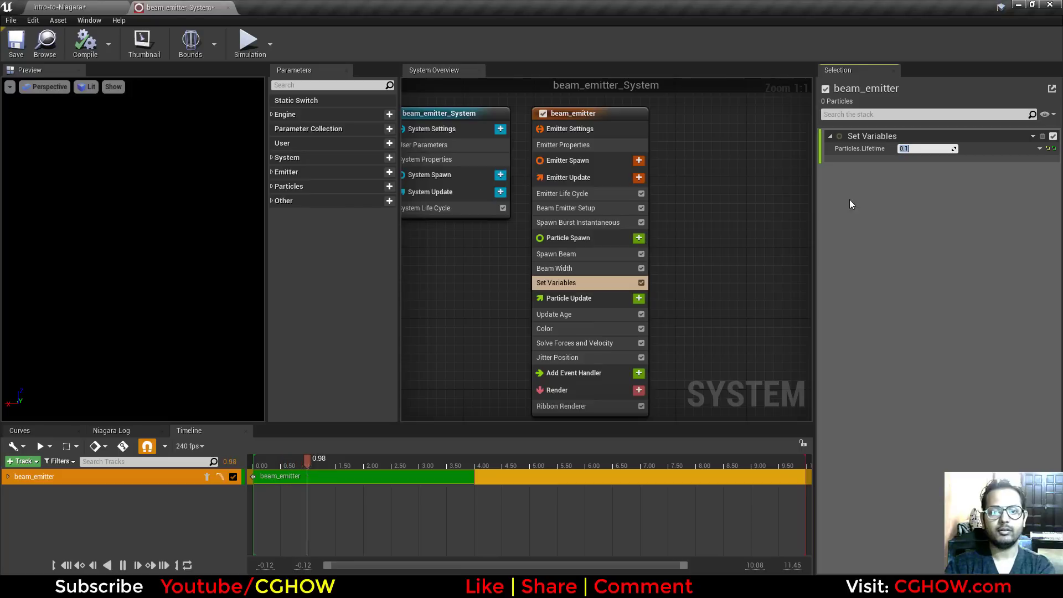
pyautogui.click(583, 195)
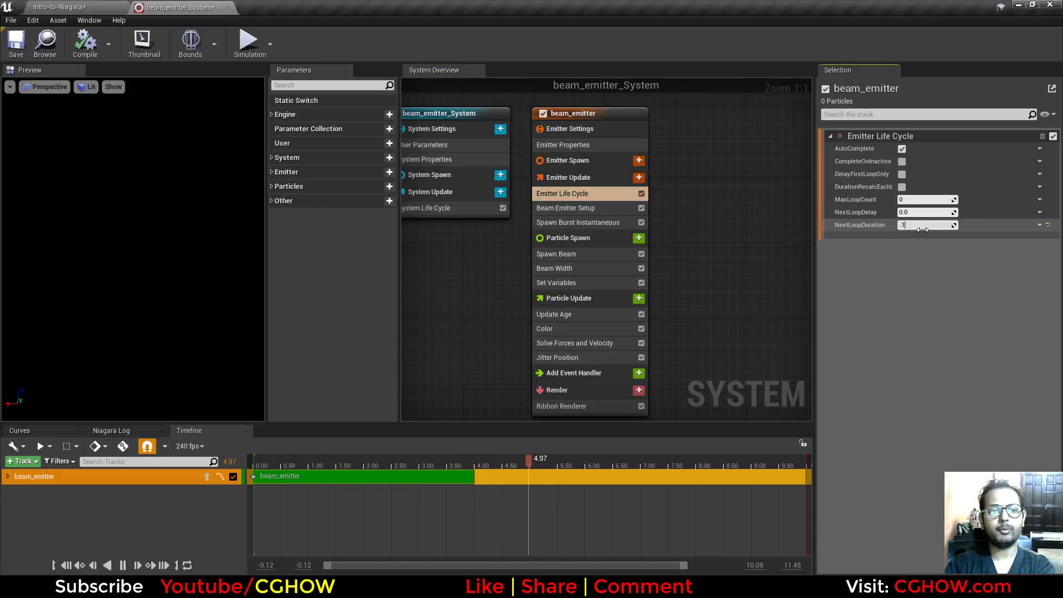
pyautogui.press('Return')
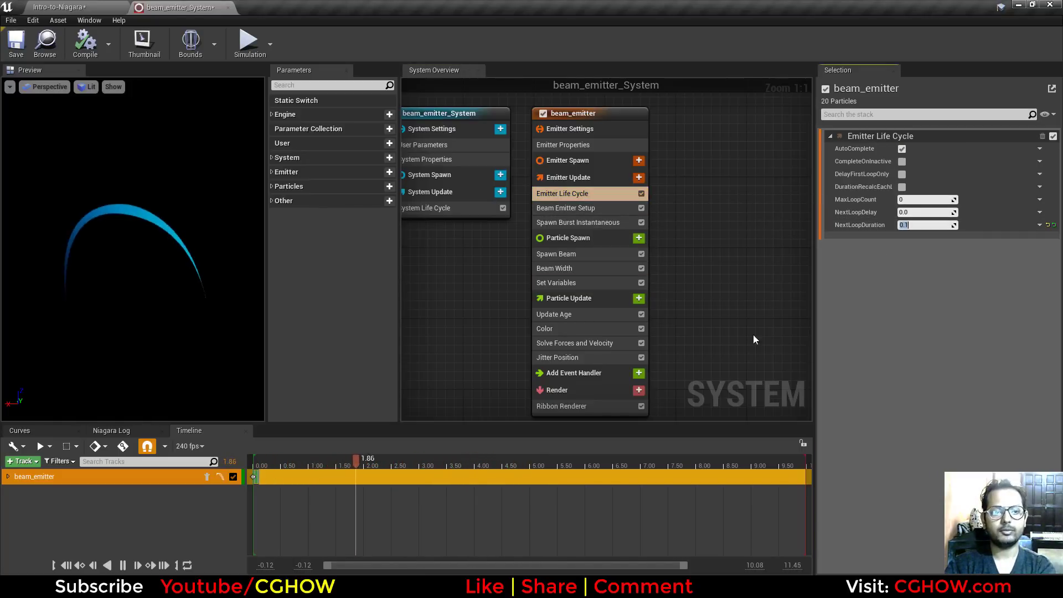
# - Set the Jitter Position module's jitter amount to 20 and save the beam system
pyautogui.click(591, 357)
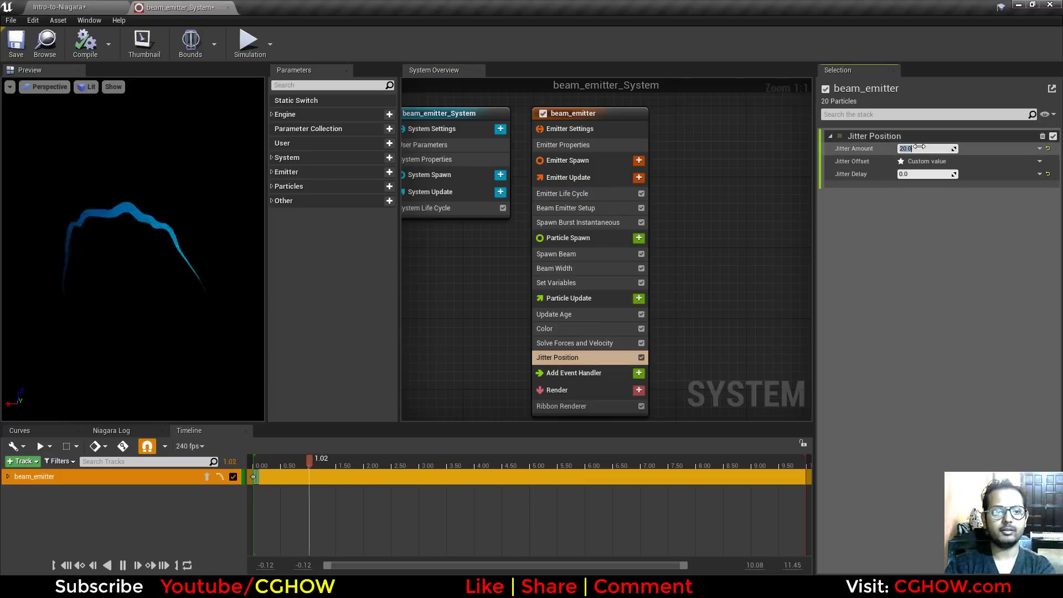
pyautogui.click(206, 208)
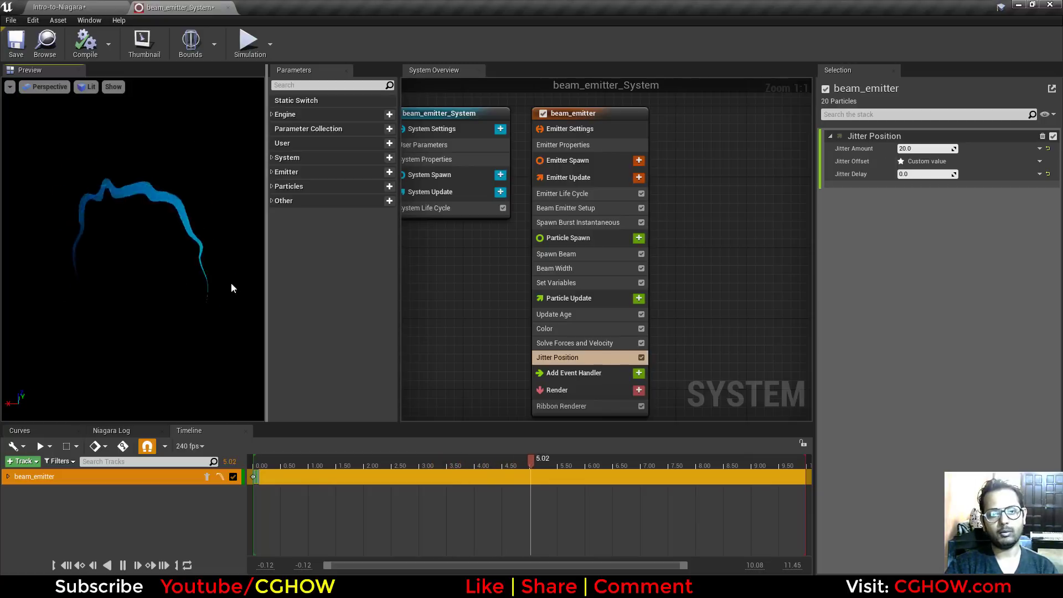
# - Locate the beam_emitter_System asset in the project's content folder and examine the beam effect in the level
pyautogui.click(53, 51)
pyautogui.moveTo(566, 319)
pyautogui.mouseDown(button='right')
pyautogui.moveTo(476, 319)
pyautogui.moveTo(557, 319)
pyautogui.mouseUp(button='right')
pyautogui.scroll(-6, 566, 319)
pyautogui.moveTo(566, 319); pyautogui.dragTo(552, 314)
pyautogui.moveTo(509, 277); pyautogui.dragTo(604, 274, button='right')
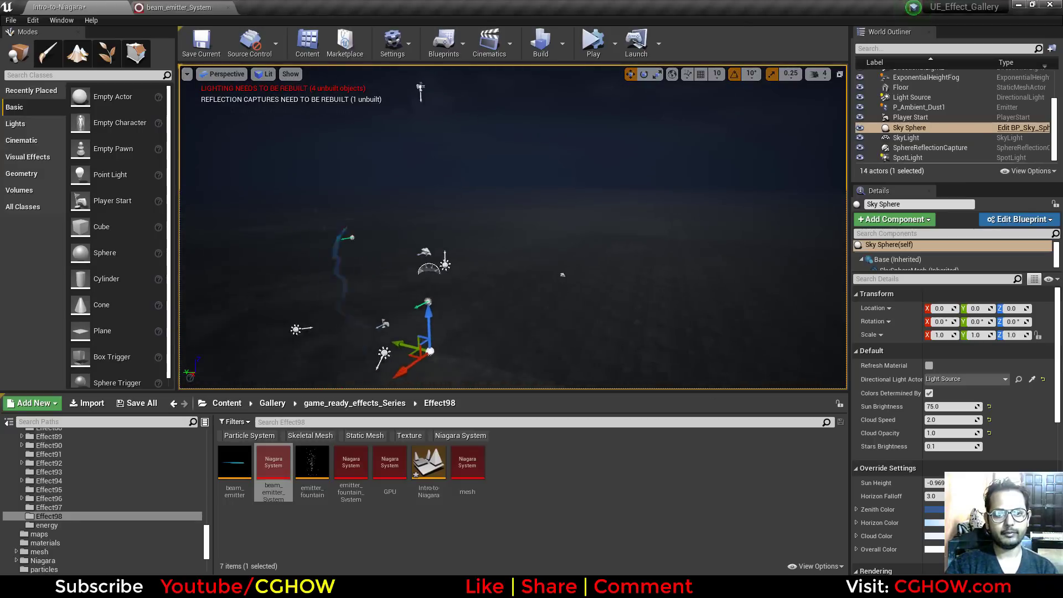
pyautogui.moveTo(555, 274); pyautogui.dragTo(549, 274)
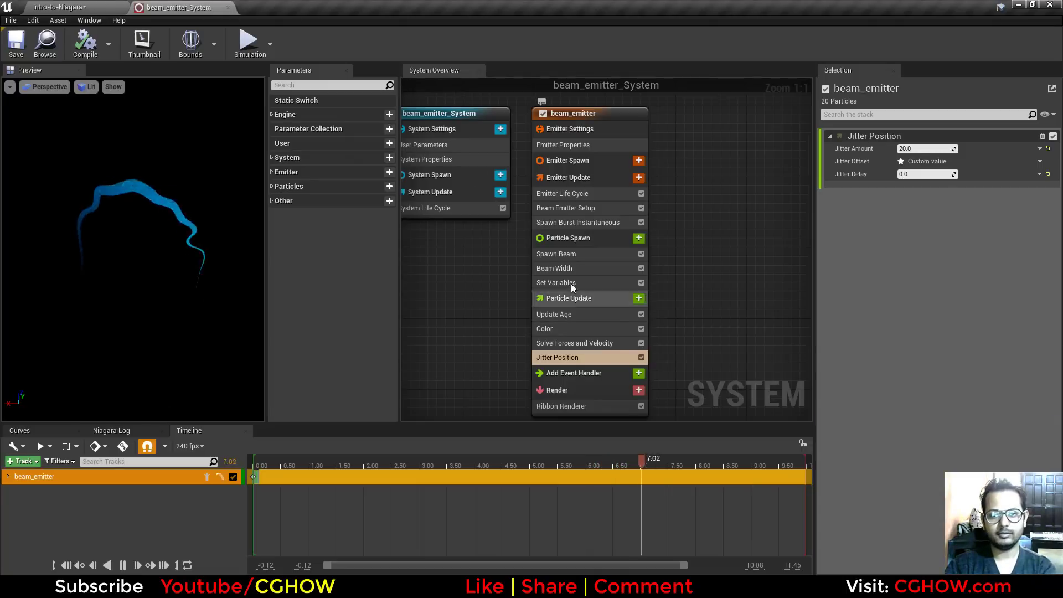
# - Set the Beam Width module's Scale Curve to 20 in the beam system
pyautogui.click(571, 284)
pyautogui.click(573, 270)
pyautogui.click(918, 276)
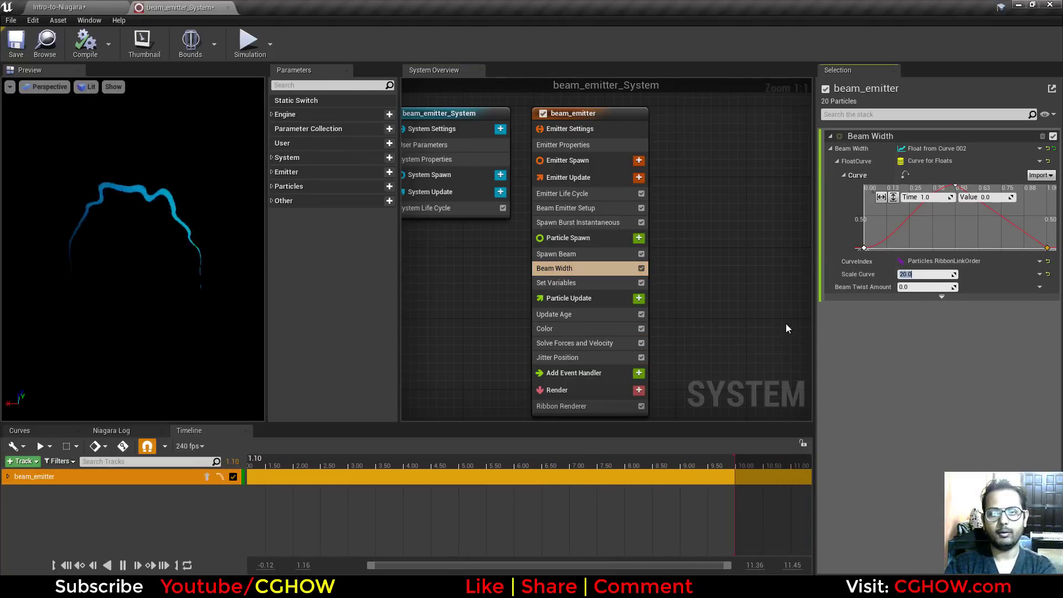
# - Set the beam colour's V value to 200 in the Color module and check the glow in the level
pyautogui.click(567, 330)
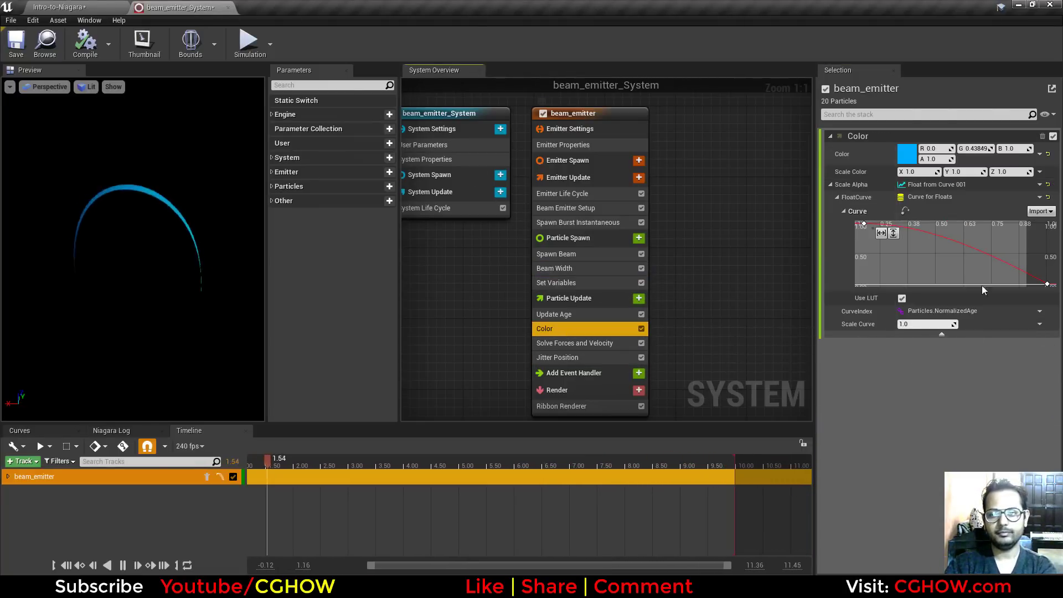
pyautogui.click(906, 154)
pyautogui.click(847, 356)
pyautogui.write('200.0')
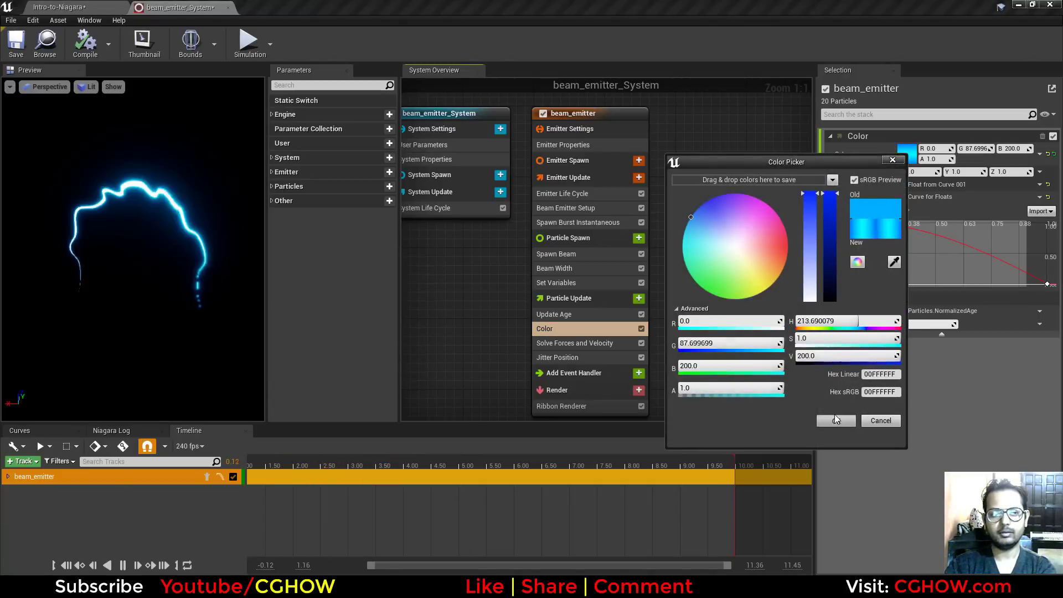
pyautogui.click(836, 421)
pyautogui.click(119, 7)
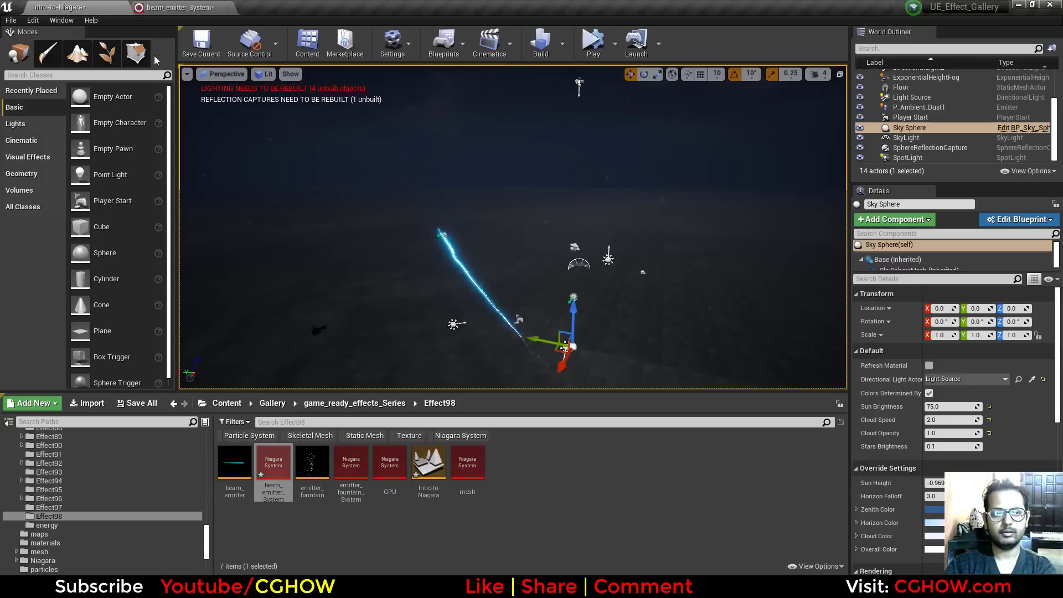
pyautogui.click(200, 7)
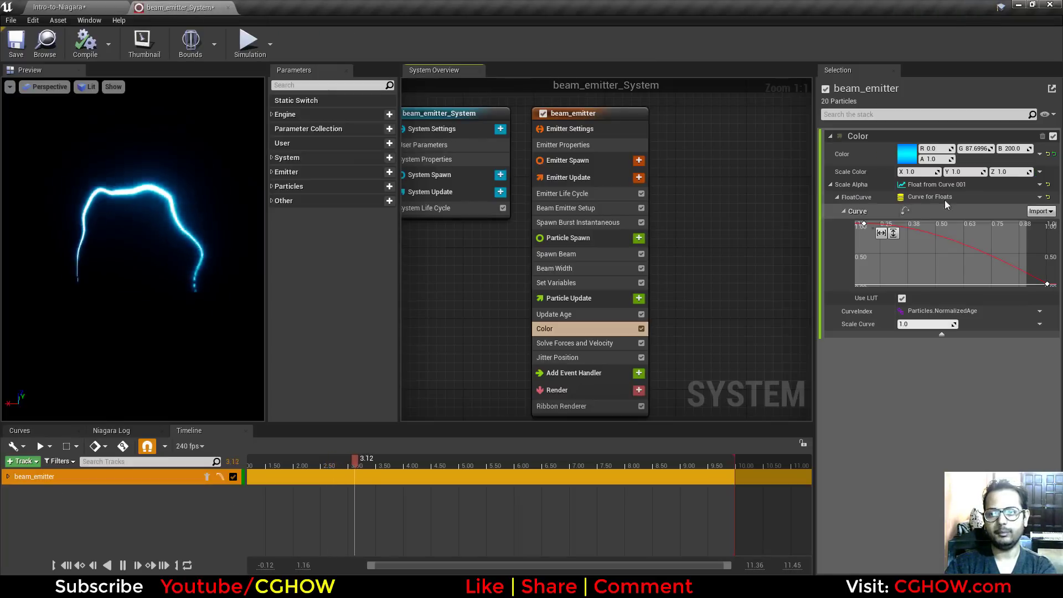
# - Raise the beam colour's V value to 500 in the Color module and examine the beam in the level
pyautogui.click(911, 155)
pyautogui.click(834, 359)
pyautogui.write('500')
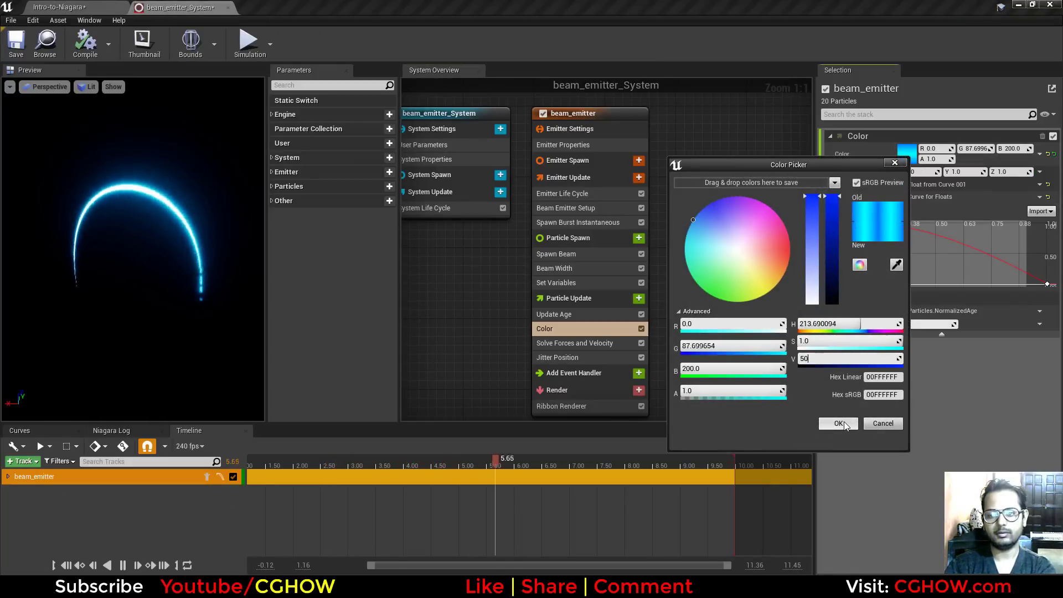
pyautogui.click(839, 423)
pyautogui.click(61, 7)
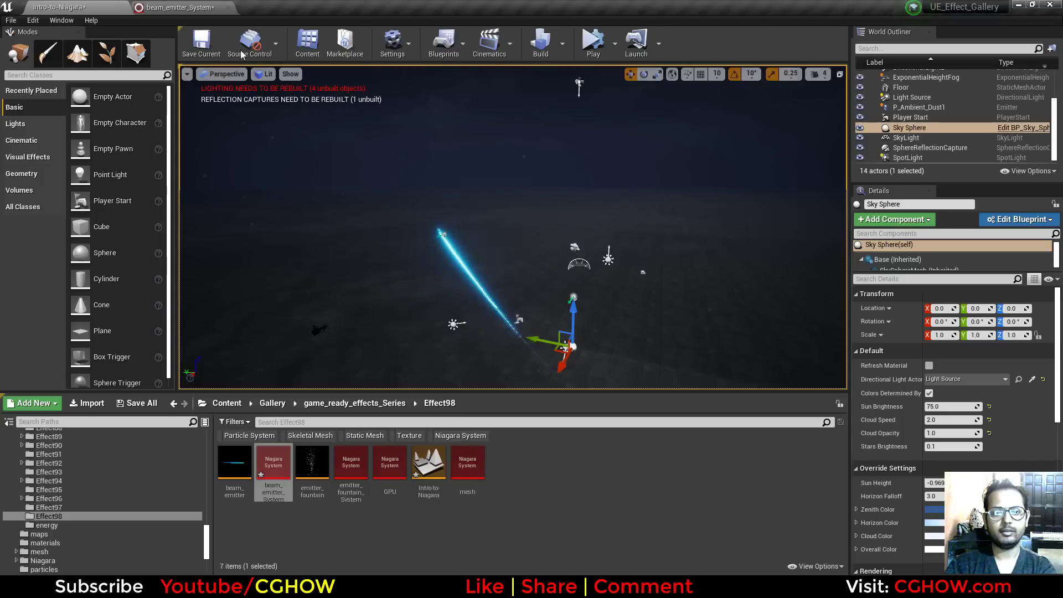
pyautogui.keyDown('alt'); pyautogui.moveTo(343, 188); pyautogui.dragTo(432, 186); pyautogui.keyUp('alt')
pyautogui.keyDown('alt'); pyautogui.moveTo(371, 310); pyautogui.dragTo(485, 318); pyautogui.keyUp('alt')
pyautogui.moveTo(485, 319); pyautogui.dragTo(380, 273, button='right')
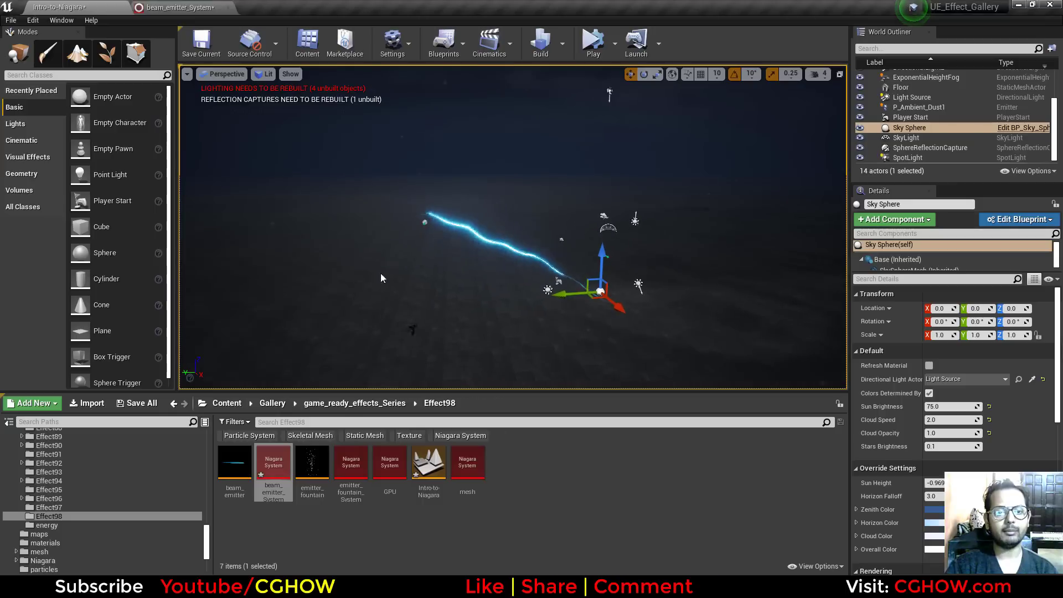
pyautogui.click(190, 6)
pyautogui.click(58, 7)
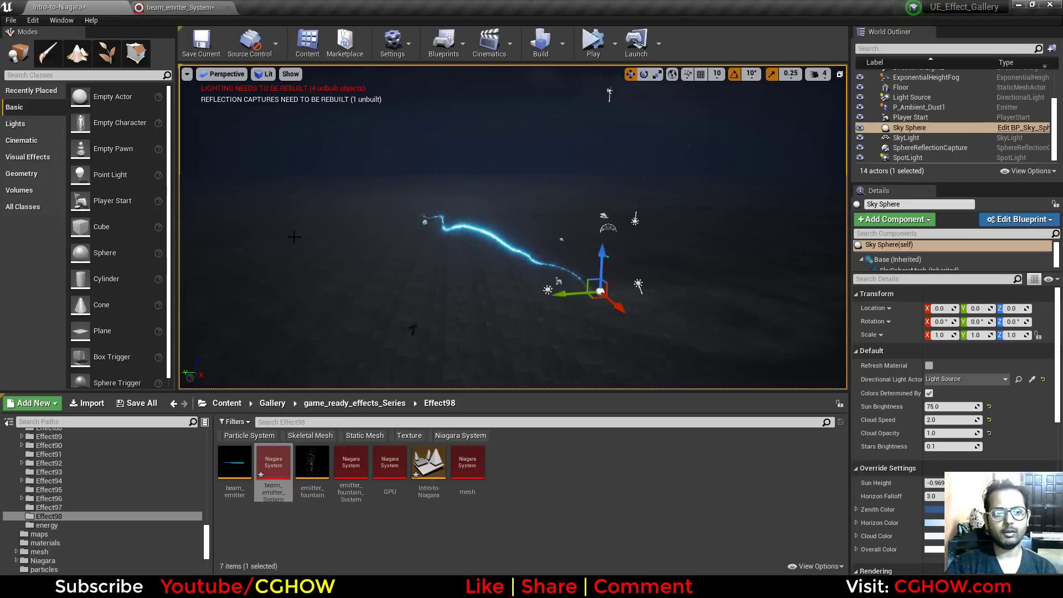
# - Save all modified assets together with the level
pyautogui.click(136, 403)
pyautogui.click(630, 395)
pyautogui.moveTo(387, 265); pyautogui.dragTo(426, 267, button='right')
# - Place emitter_fountain_System on the floor of the level and examine its particles
pyautogui.click(354, 491)
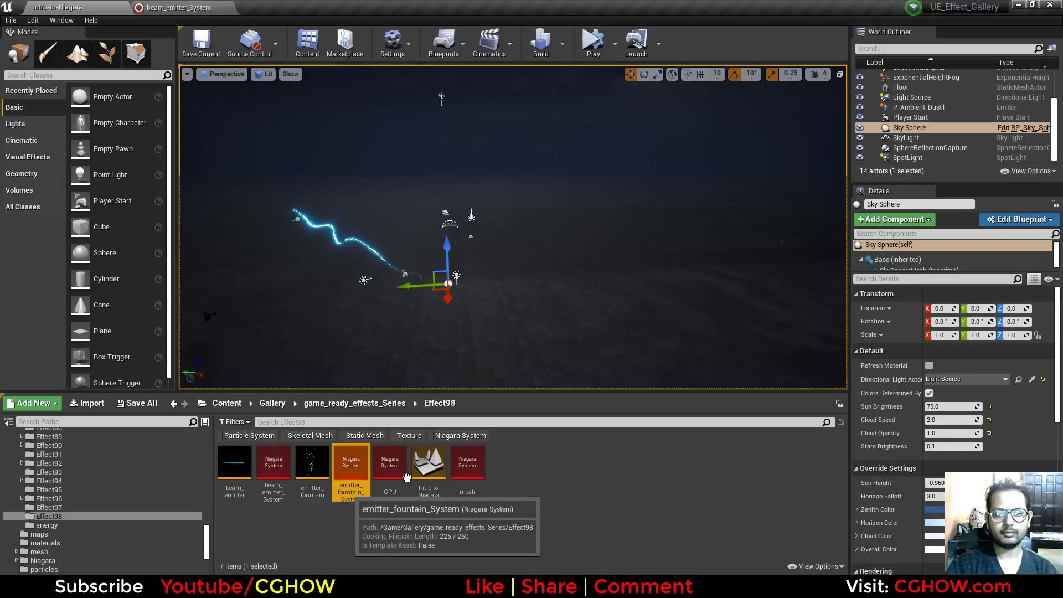
pyautogui.moveTo(353, 491); pyautogui.dragTo(676, 298)
pyautogui.scroll(3, 524, 356)
pyautogui.moveTo(525, 356); pyautogui.dragTo(556, 360, button='right')
pyautogui.moveTo(467, 334); pyautogui.dragTo(495, 334, button='right')
pyautogui.scroll(3, 468, 335)
pyautogui.click(510, 268)
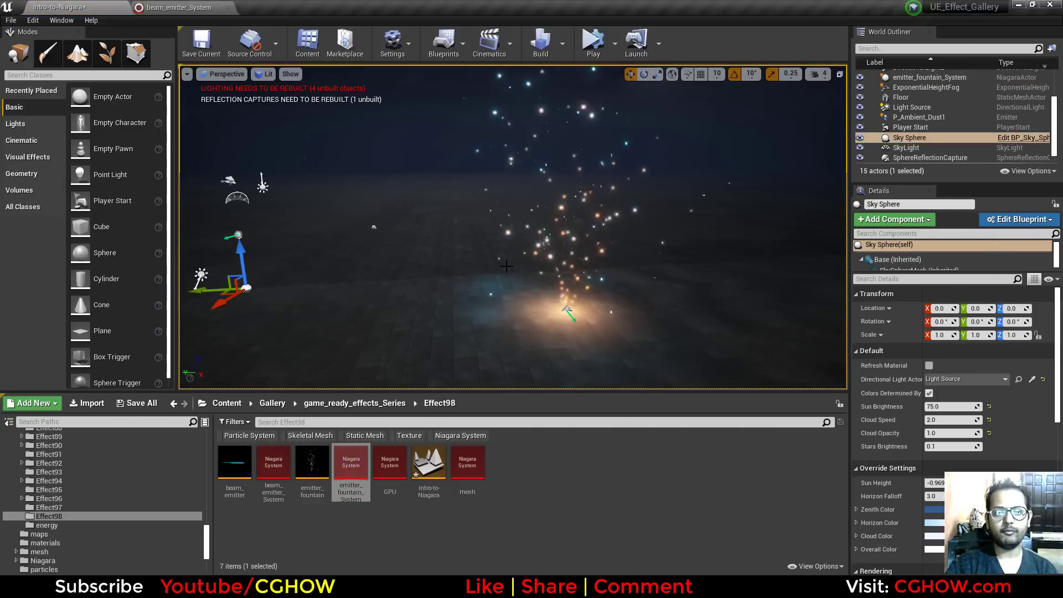
# - Open emitter_fountain_System and make the Spawn Rate module's SpawnRate read from a new User parameter
pyautogui.click(351, 475)
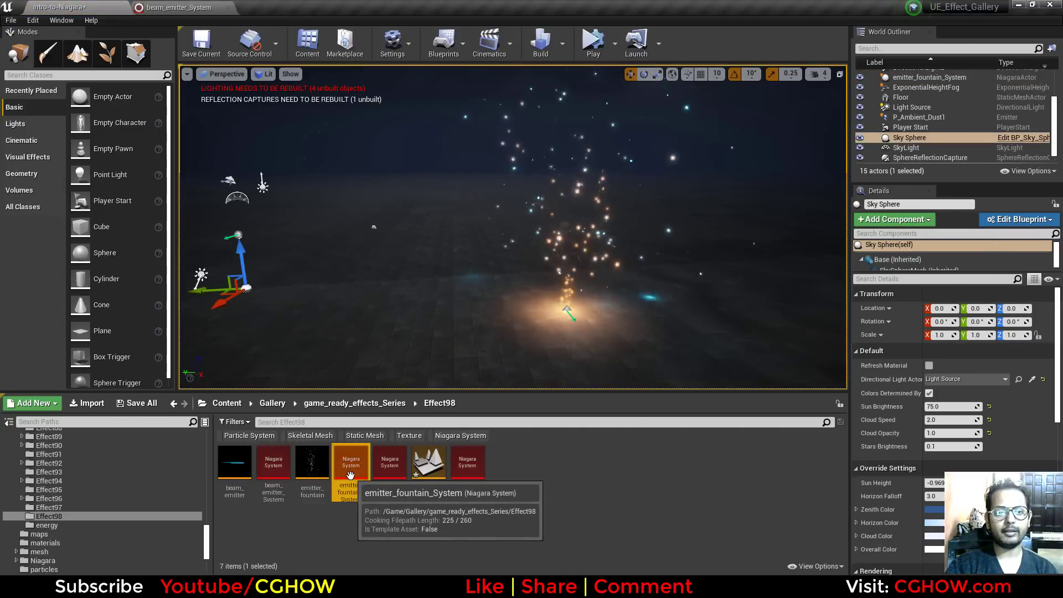
pyautogui.doubleClick(351, 475)
pyautogui.click(58, 477)
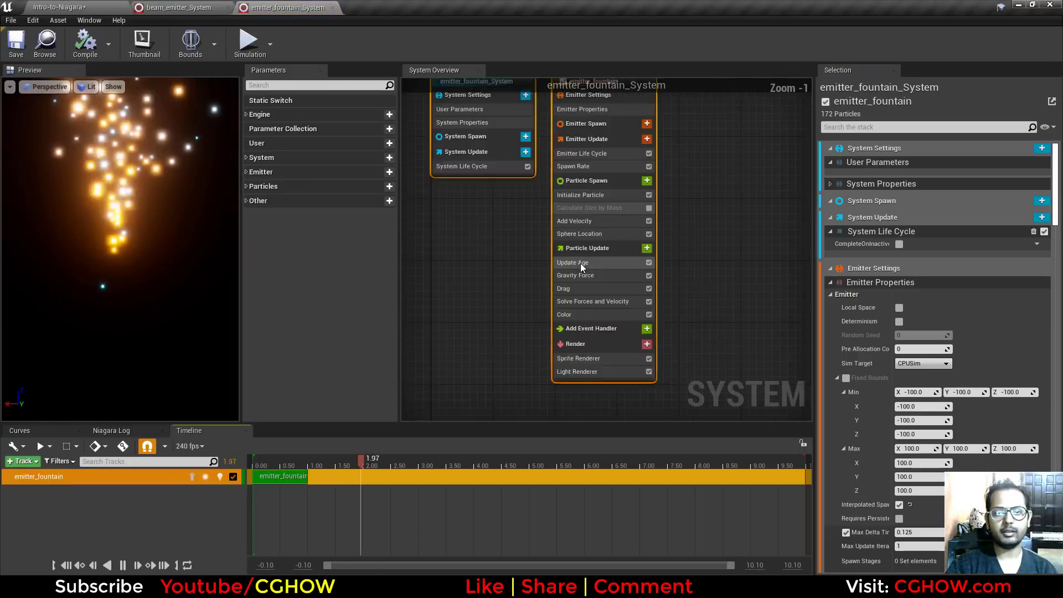
pyautogui.click(586, 274)
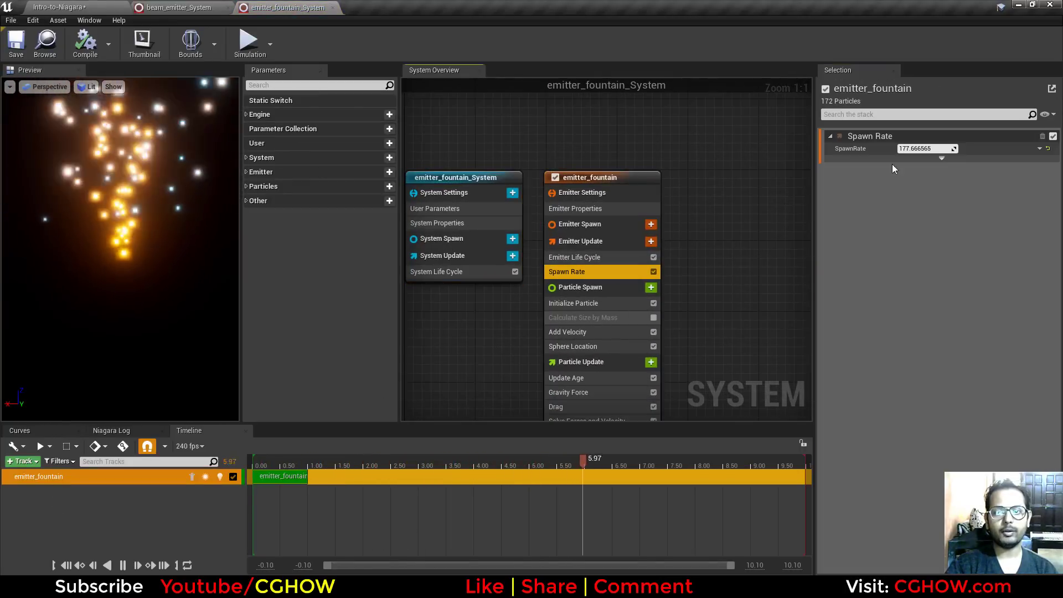
pyautogui.click(75, 6)
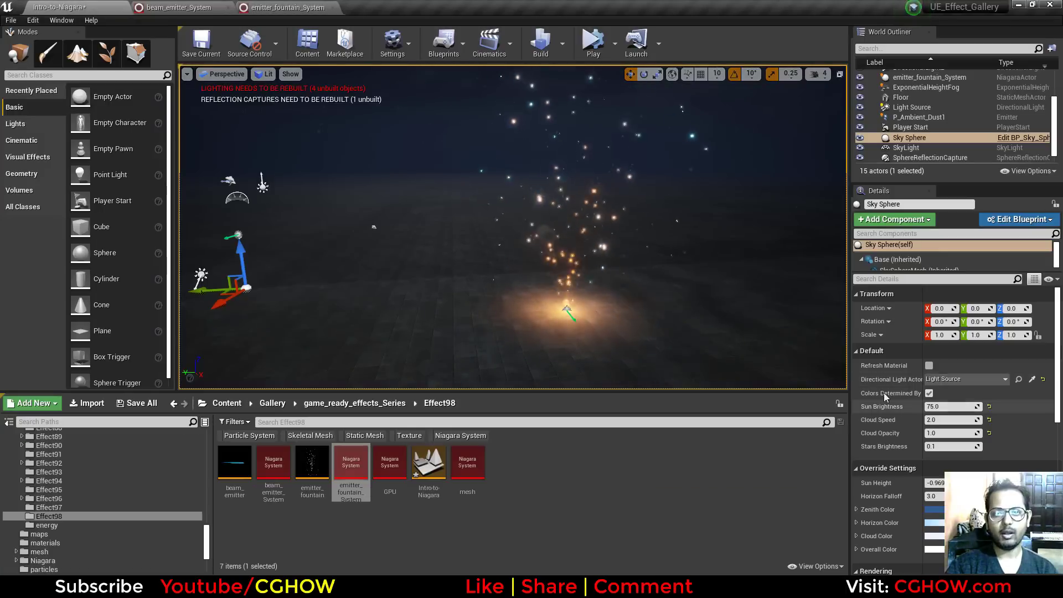
pyautogui.click(286, 7)
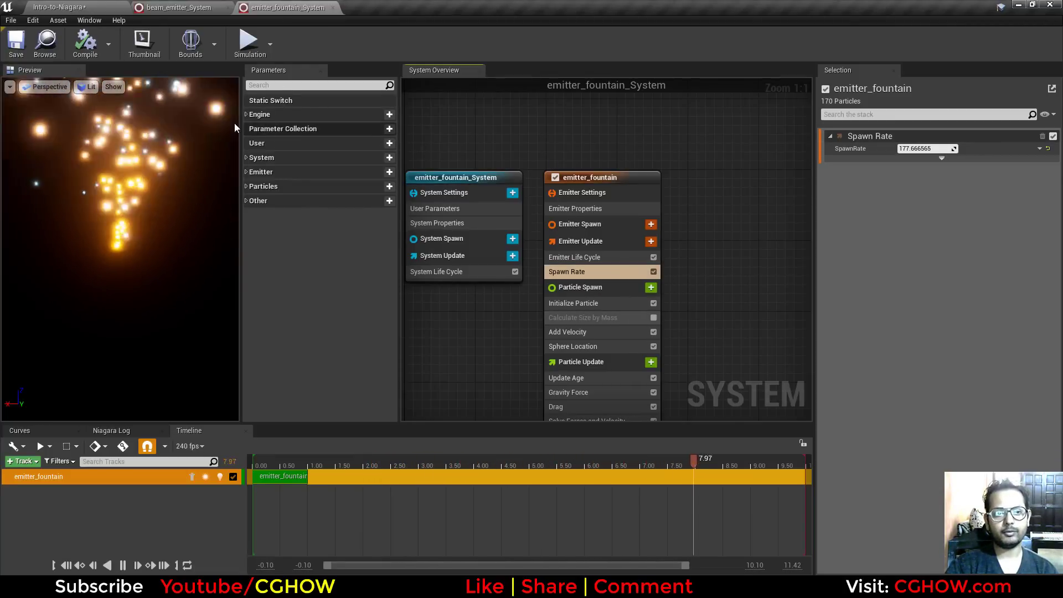
pyautogui.click(1039, 148)
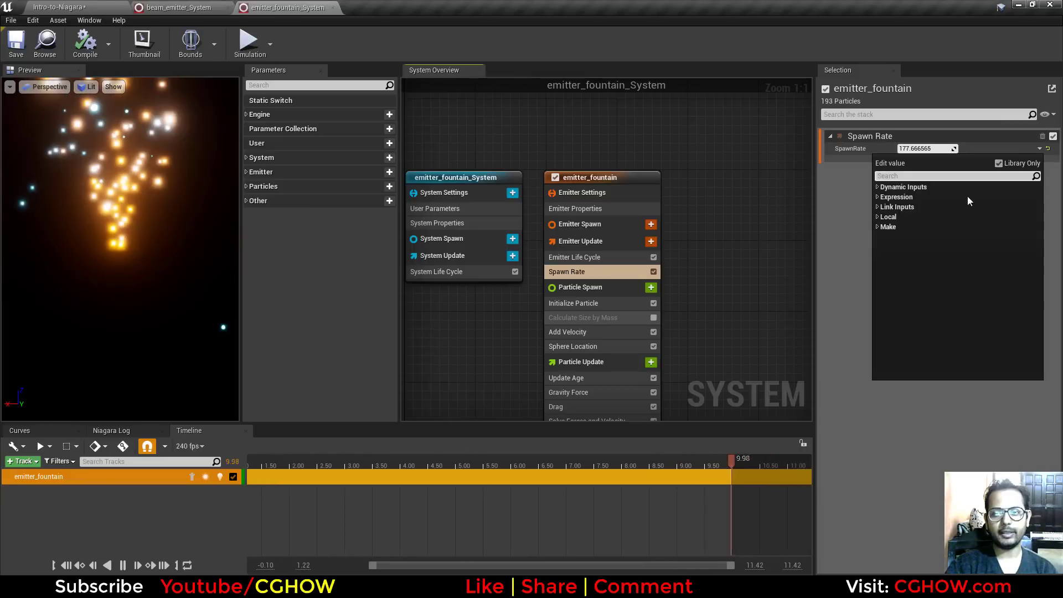
pyautogui.click(877, 227)
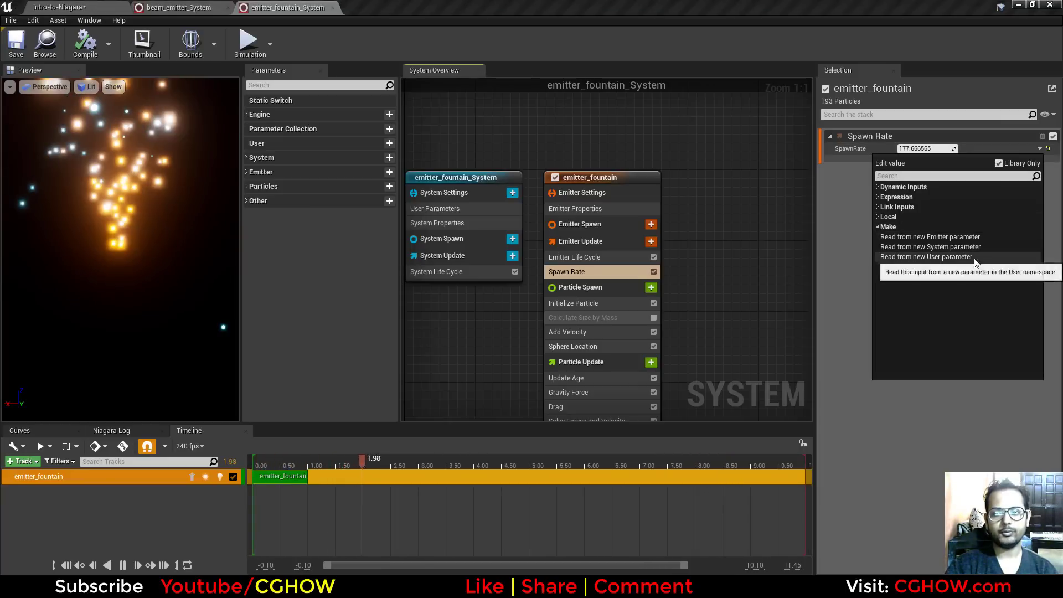
pyautogui.click(941, 257)
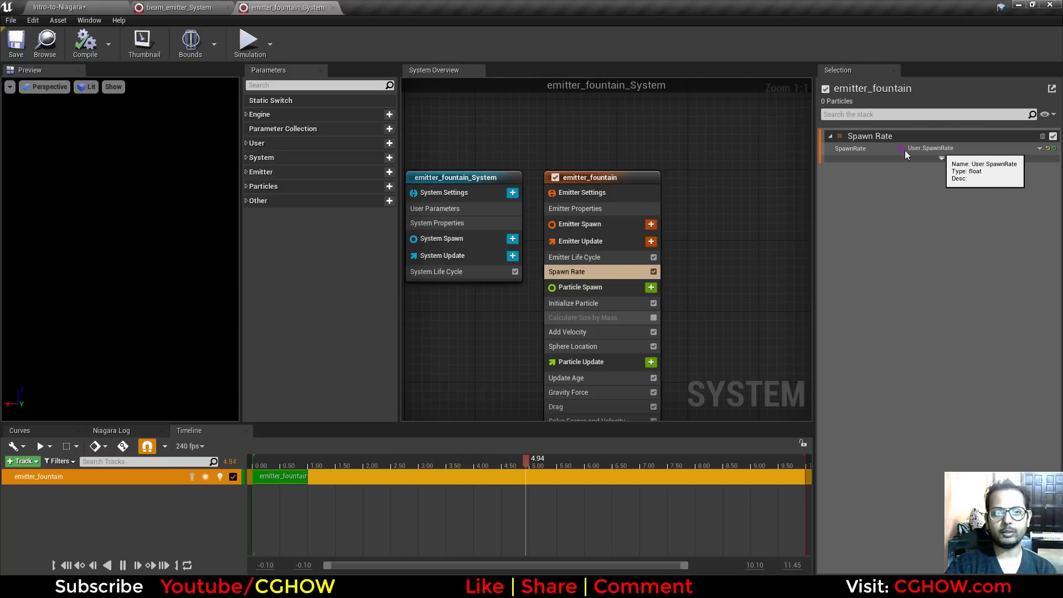
# - Review the fountain system's User Parameters, and set the placed fountain's SpawnRate override to about 853 in the level
pyautogui.moveTo(440, 265); pyautogui.dragTo(494, 246, button='right')
pyautogui.click(492, 194)
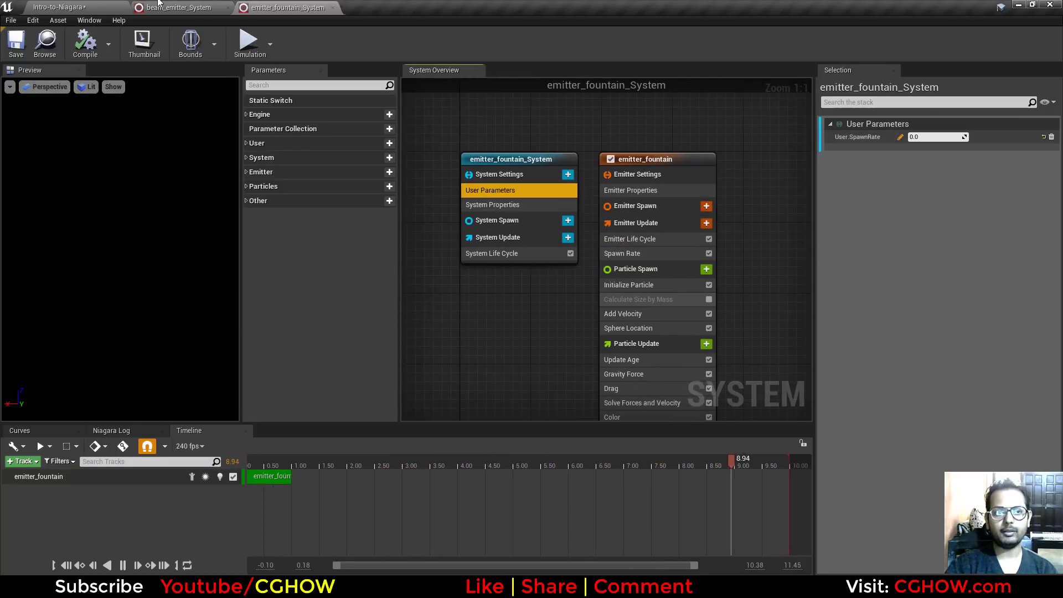
pyautogui.click(94, 5)
pyautogui.click(568, 309)
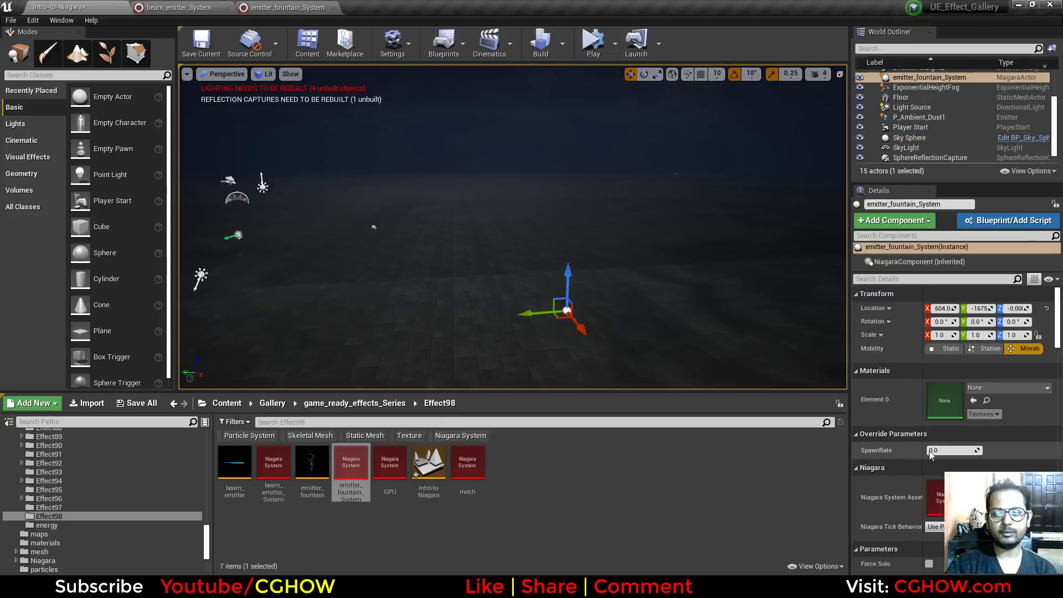
pyautogui.moveTo(941, 450); pyautogui.dragTo(944, 450)
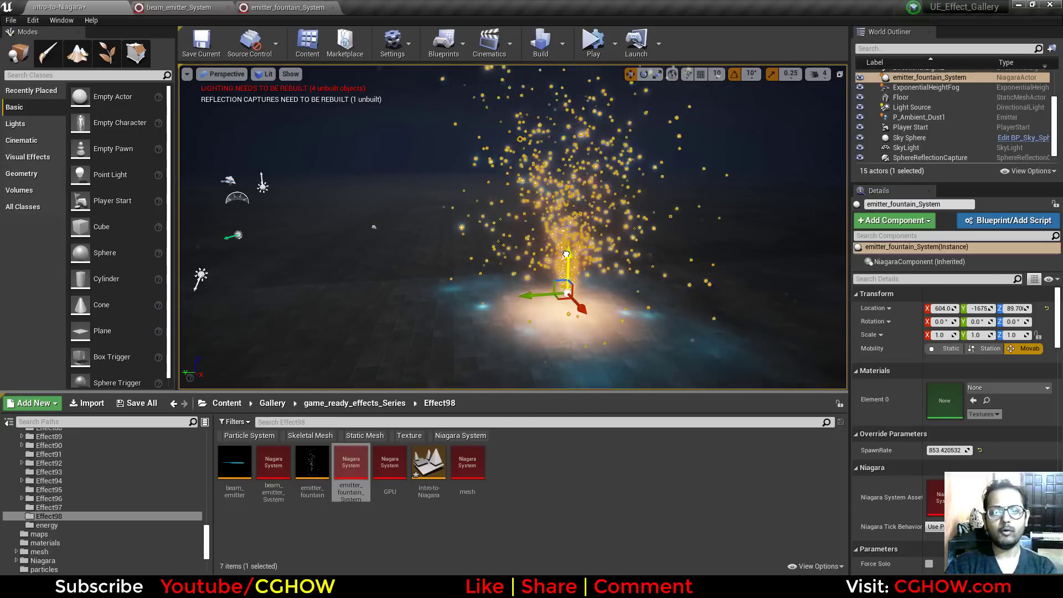
# - Delete the fountain actor from the level and close the emitter_fountain_System editor
pyautogui.press('Delete')
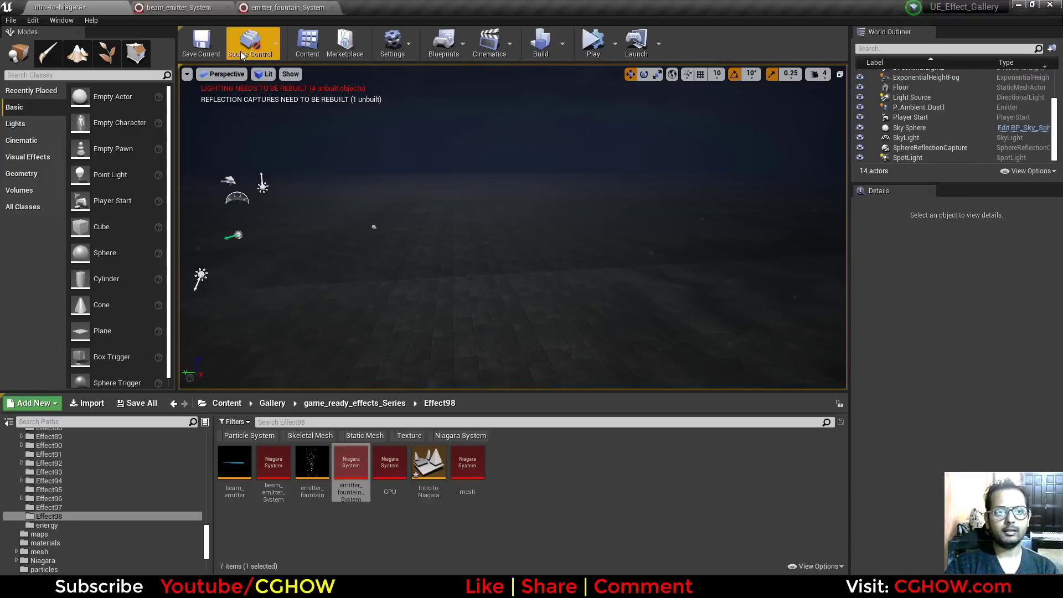
pyautogui.click(208, 6)
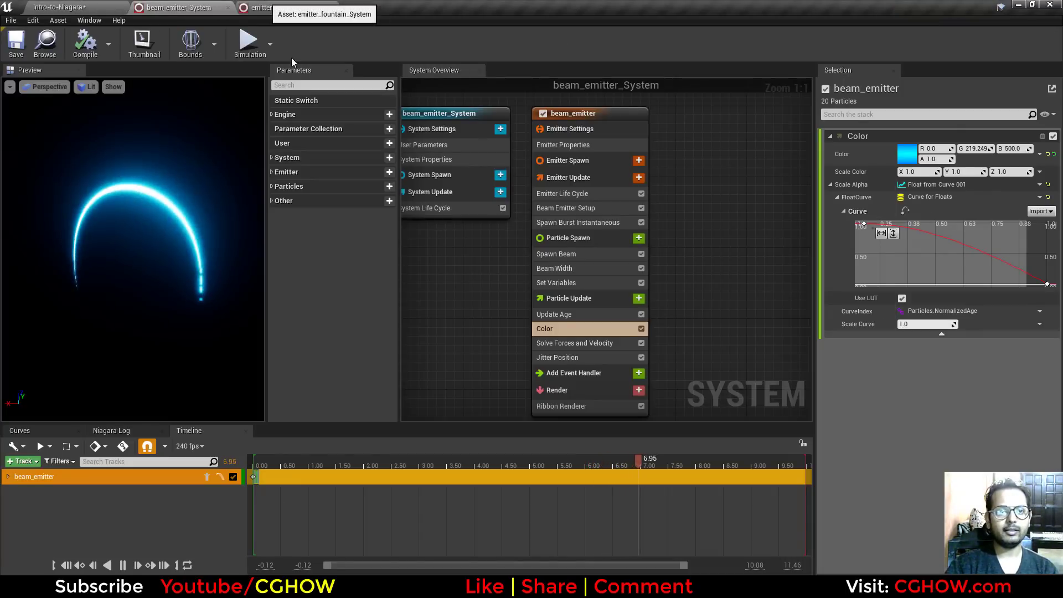
pyautogui.middleClick(271, 8)
pyautogui.click(83, 6)
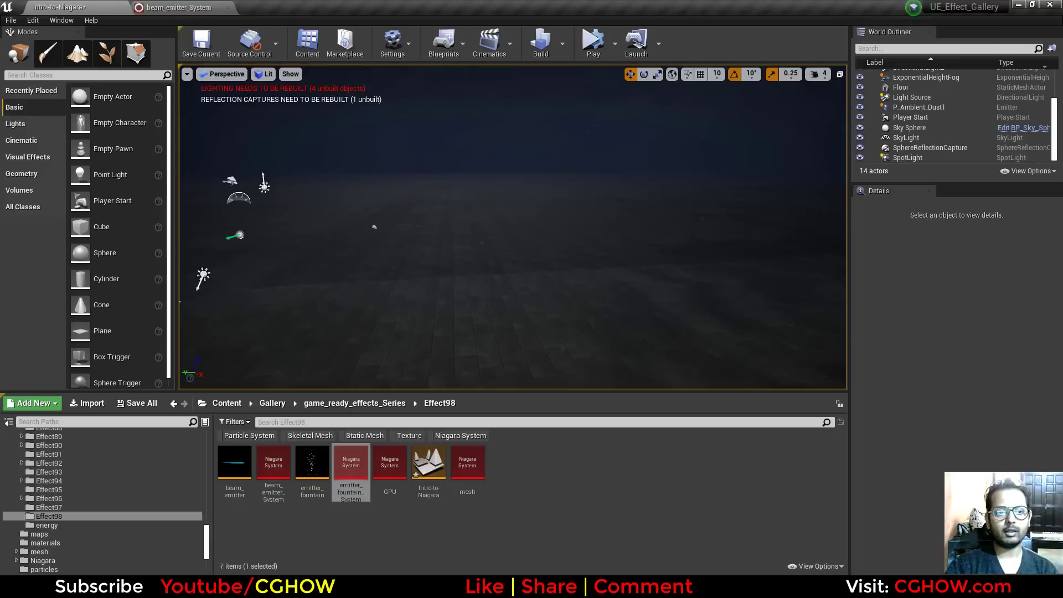
pyautogui.moveTo(569, 323); pyautogui.dragTo(487, 324, button='right')
pyautogui.moveTo(562, 323)
pyautogui.keyDown('alt'); pyautogui.mouseDown()
pyautogui.moveTo(602, 323)
pyautogui.moveTo(555, 334)
pyautogui.mouseUp(); pyautogui.keyUp('alt')
pyautogui.scroll(2, 634, 353)
pyautogui.keyDown('alt'); pyautogui.moveTo(635, 353); pyautogui.dragTo(529, 358); pyautogui.keyUp('alt')
pyautogui.scroll(1, 550, 344)
# - Set the beam emitter's Spawn Burst Instantaneous Spawn Count to 30 and check the beam in the level
pyautogui.click(215, 7)
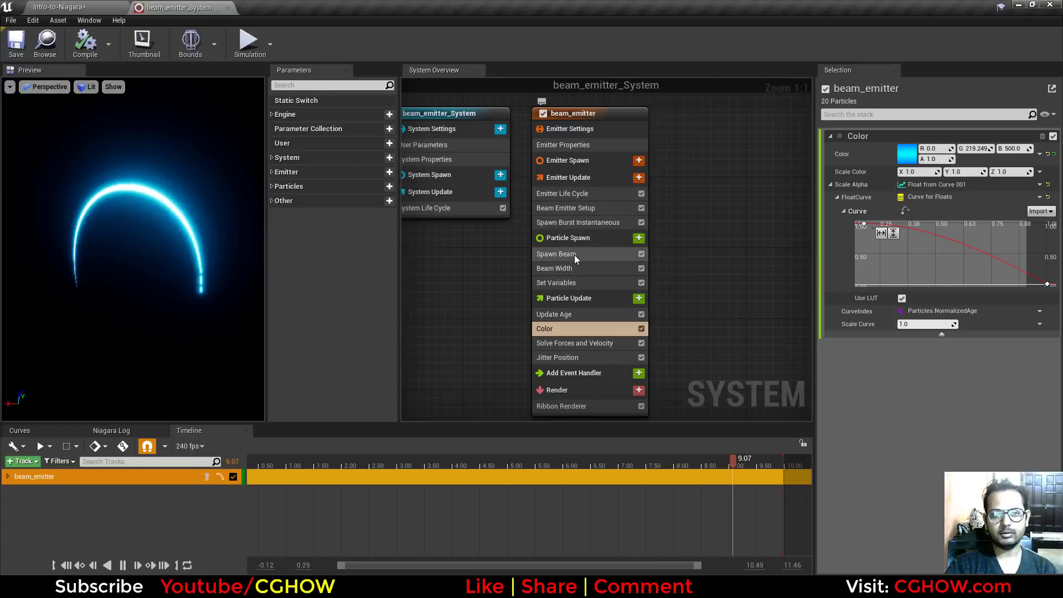
pyautogui.click(549, 254)
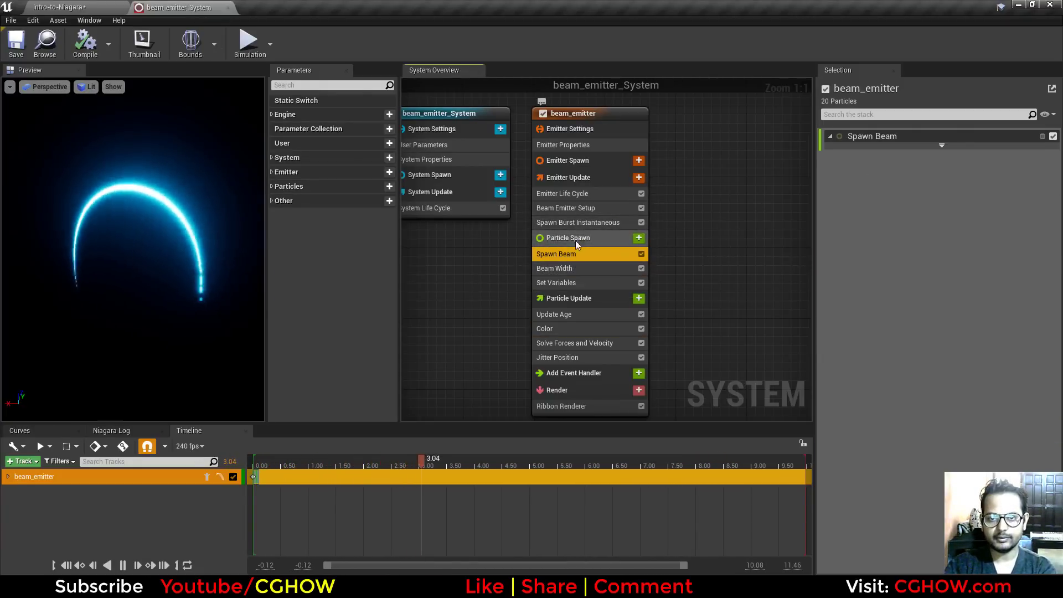
pyautogui.click(578, 222)
pyautogui.click(926, 148)
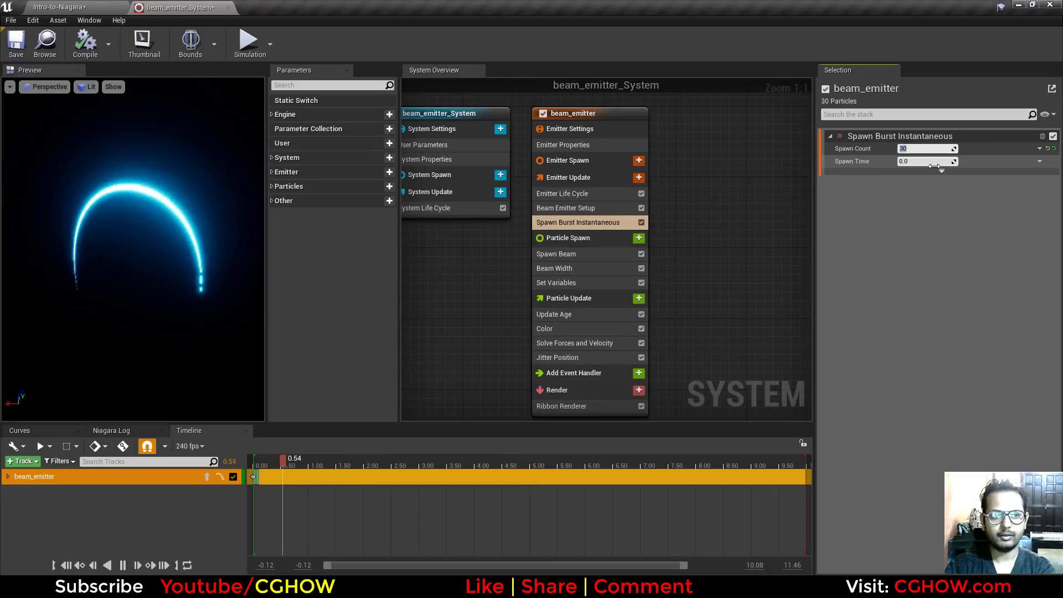
pyautogui.click(59, 7)
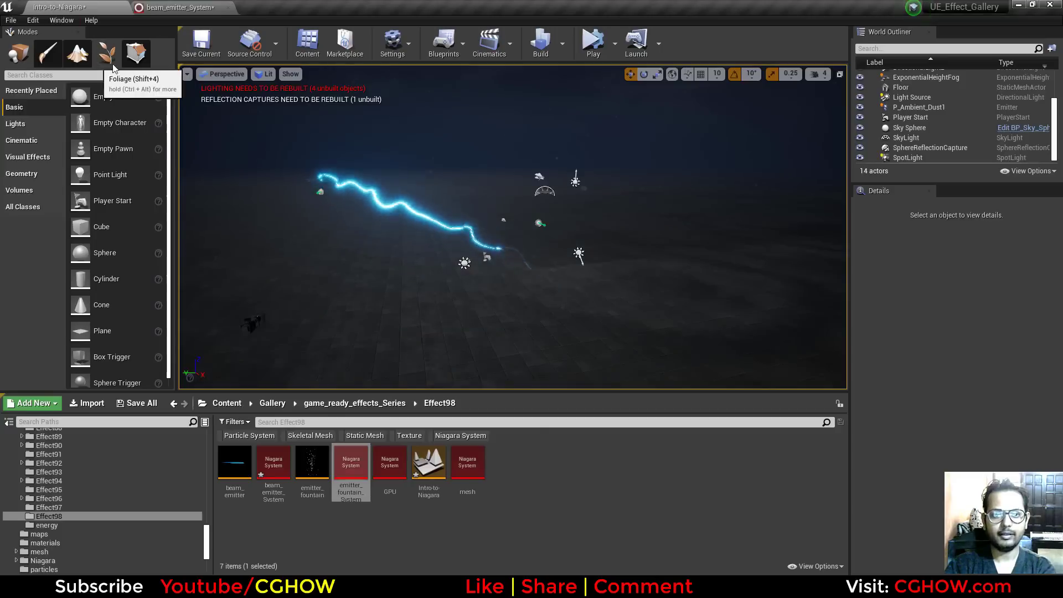
pyautogui.click(158, 6)
pyautogui.click(58, 7)
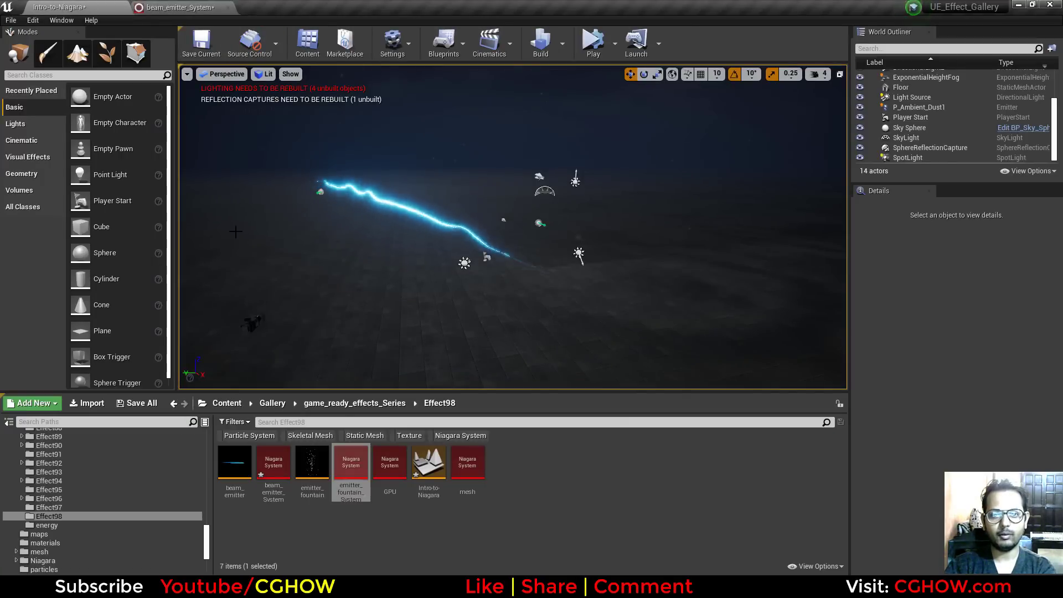
pyautogui.click(177, 7)
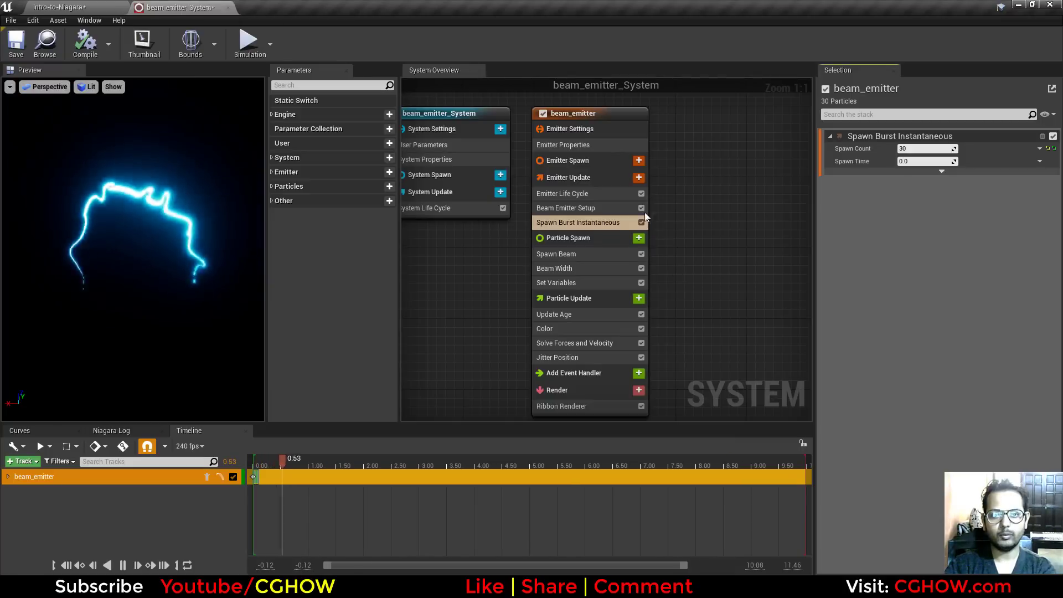
# - Set Beam Start's X to 0 in the Beam Emitter Setup module and check the beam in the level
pyautogui.click(565, 194)
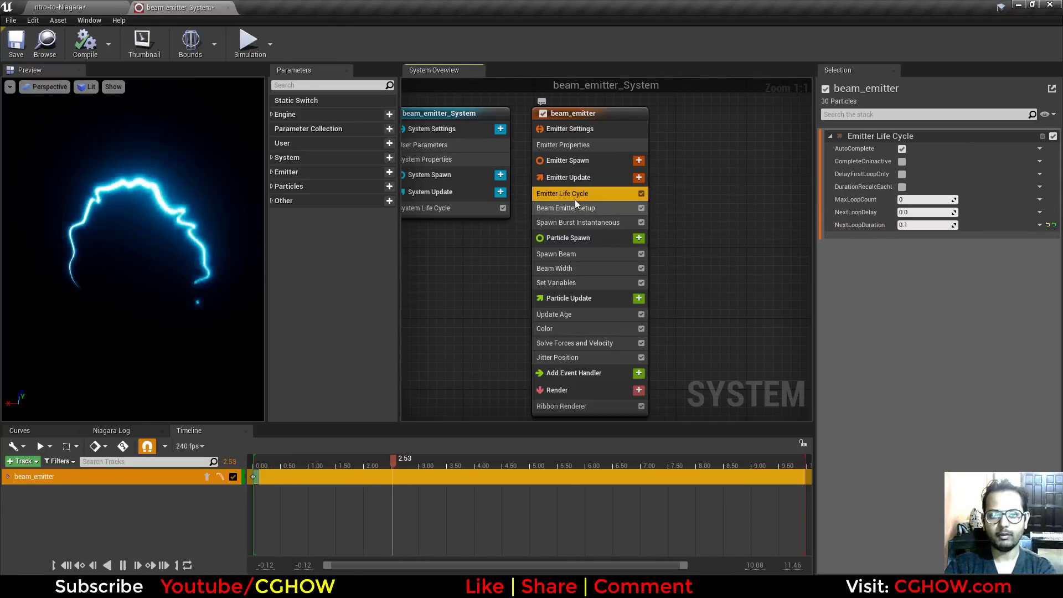
pyautogui.click(587, 222)
pyautogui.click(620, 209)
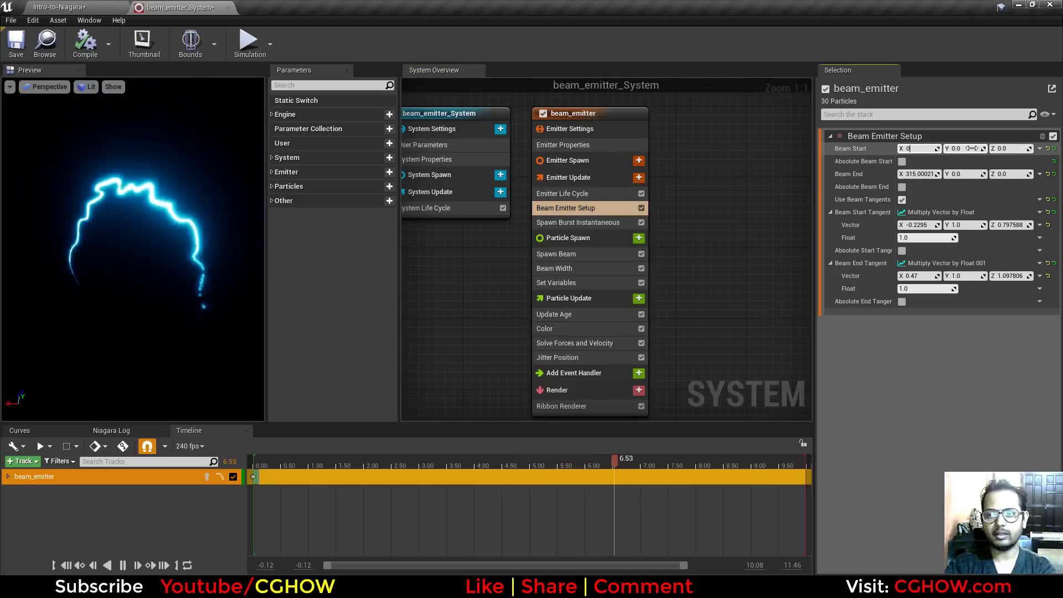
pyautogui.click(90, 3)
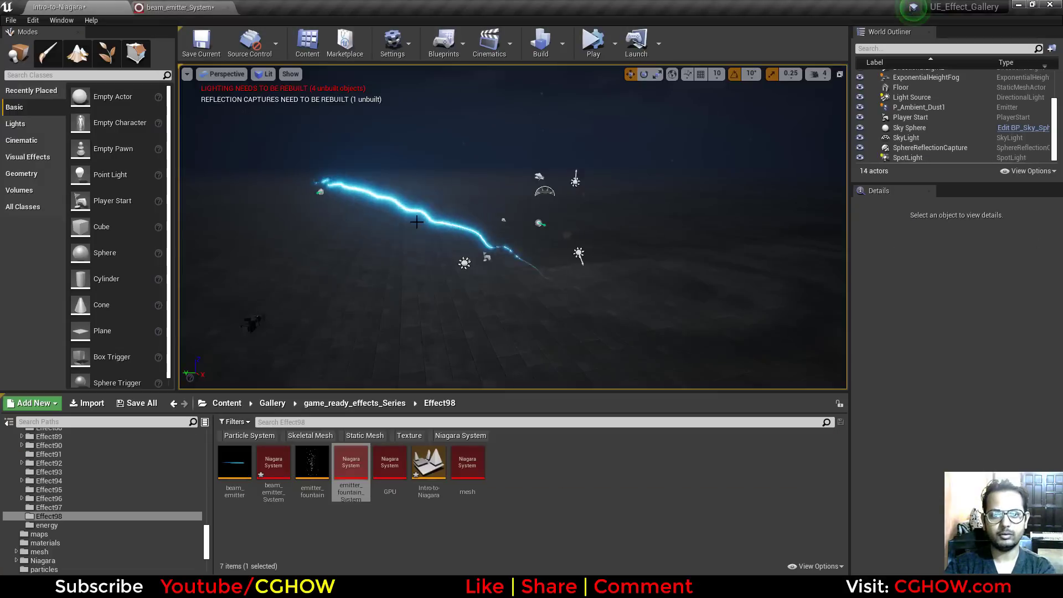
pyautogui.click(209, 5)
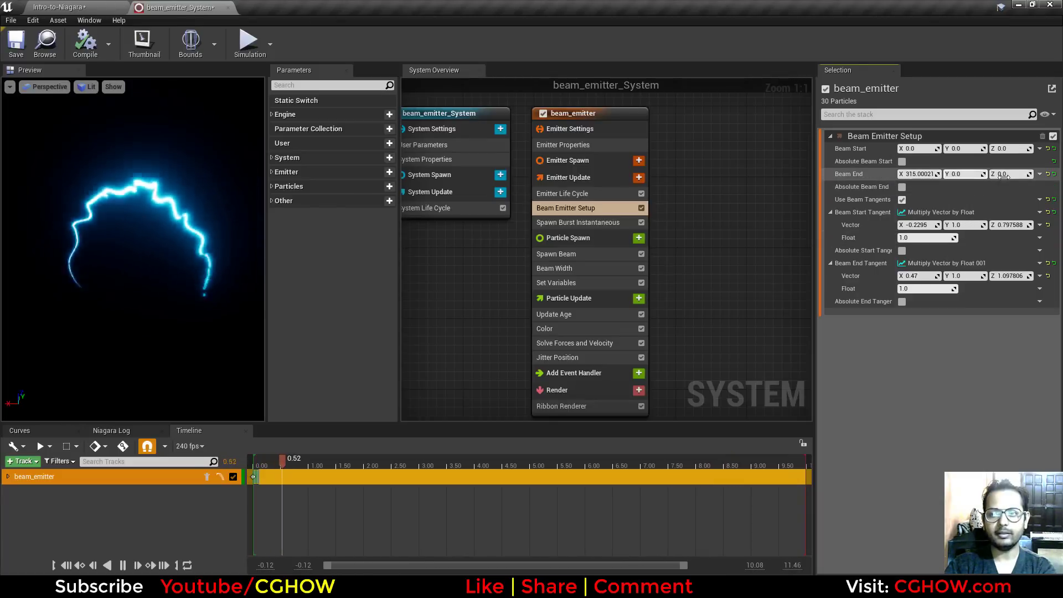
# - Link Beam End in the Beam Emitter Setup module to a new User.Beam End parameter and save the beam system
pyautogui.click(1040, 174)
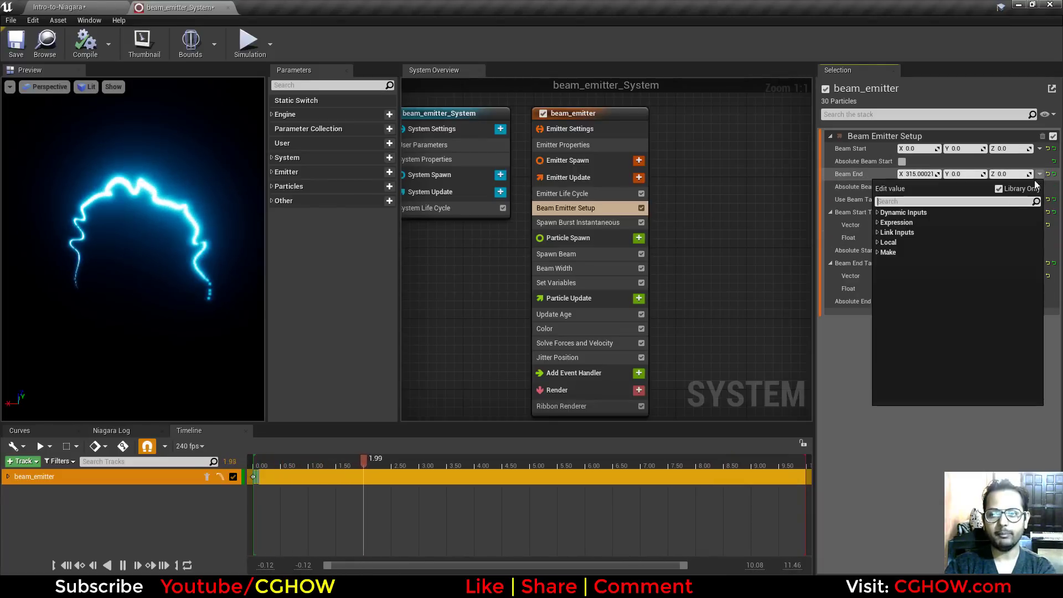
pyautogui.click(880, 254)
pyautogui.click(933, 284)
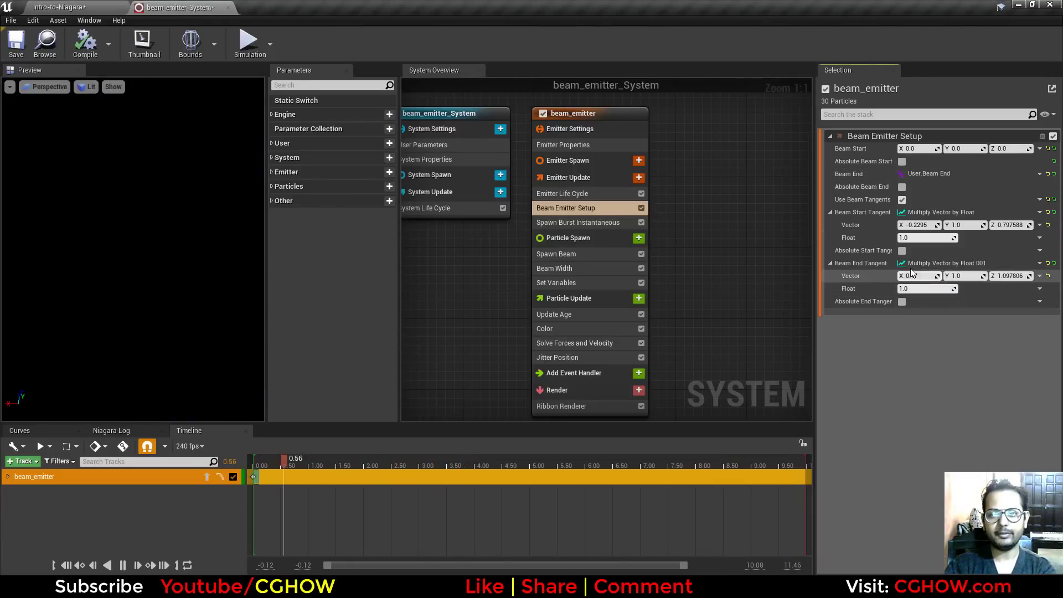
pyautogui.click(59, 6)
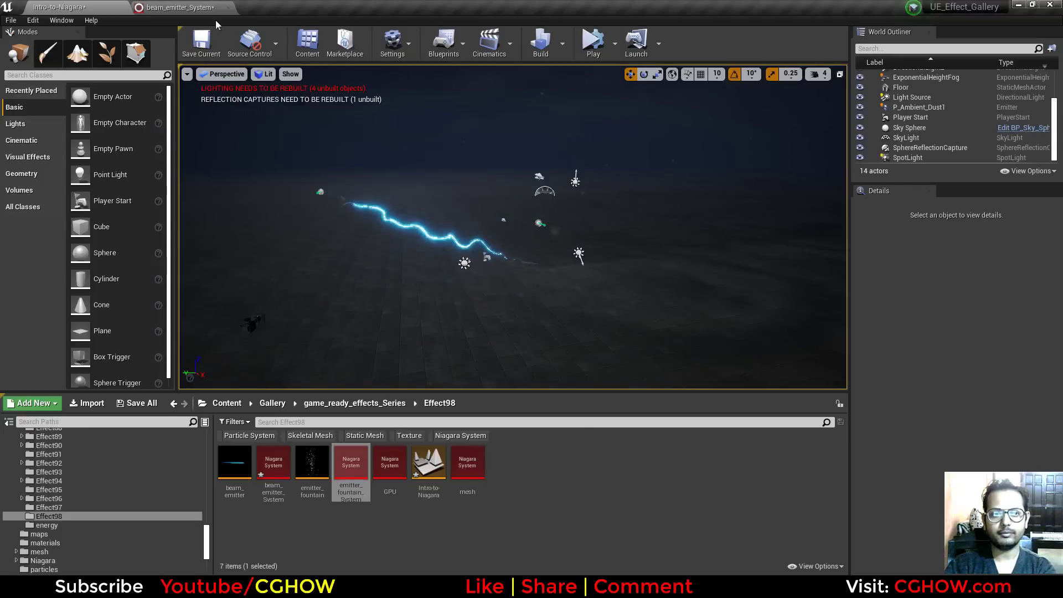
pyautogui.click(178, 8)
pyautogui.click(14, 42)
pyautogui.click(65, 6)
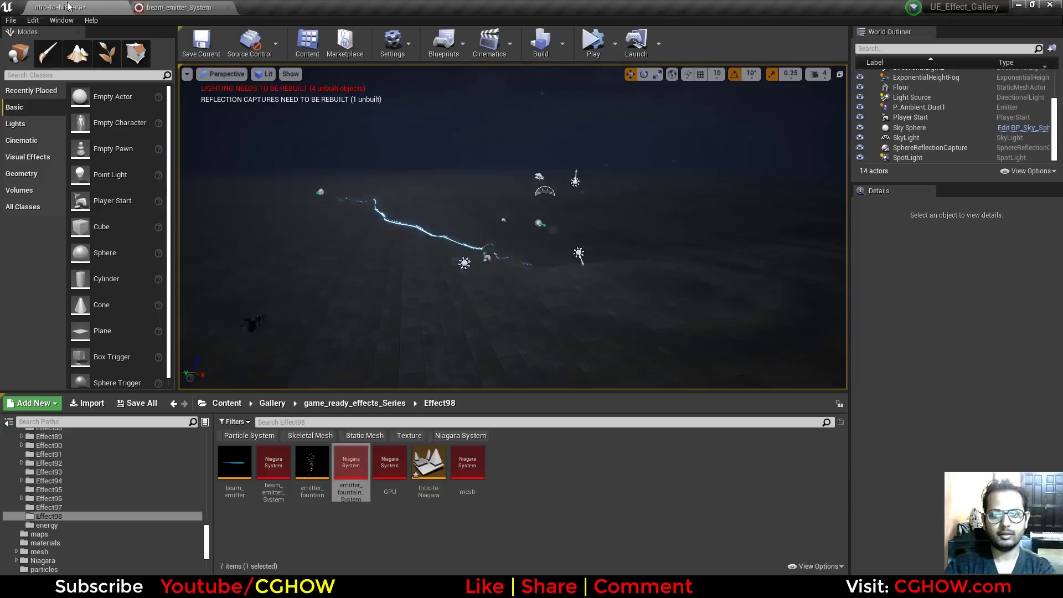
# - Select the placed beam actor, try a Beam End Z override of about -24.7, and reset the override to its default
pyautogui.click(507, 256)
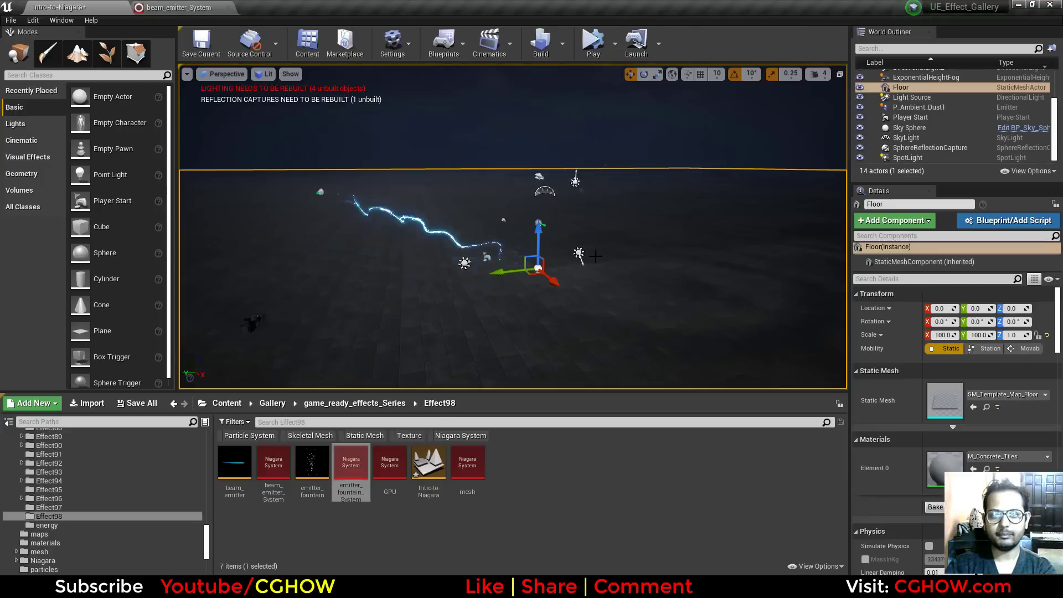
pyautogui.click(320, 192)
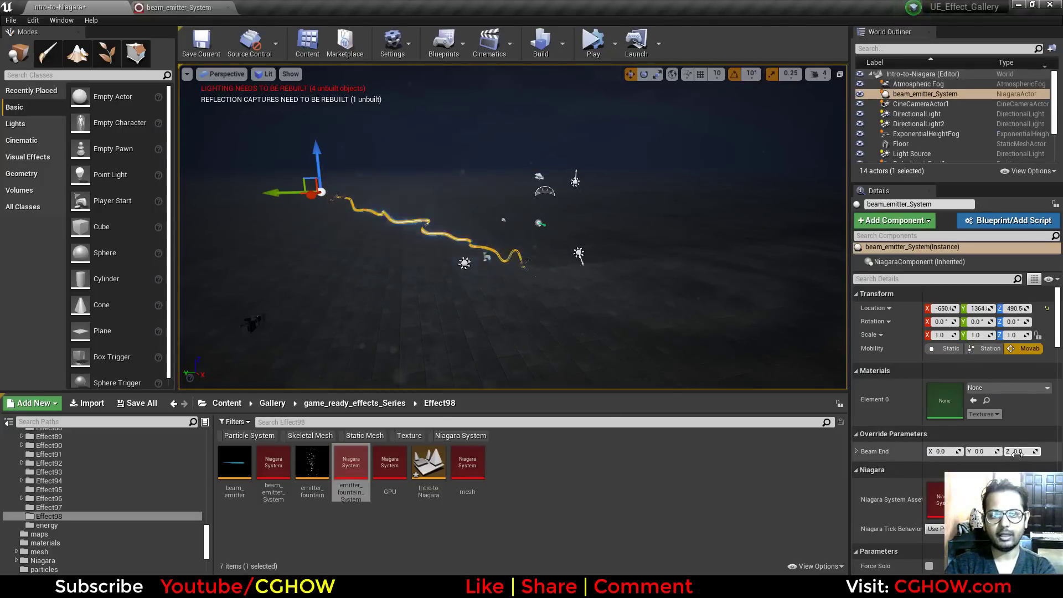
pyautogui.moveTo(1014, 451)
pyautogui.mouseDown()
pyautogui.moveTo(1044, 451)
pyautogui.moveTo(1014, 452)
pyautogui.mouseUp()
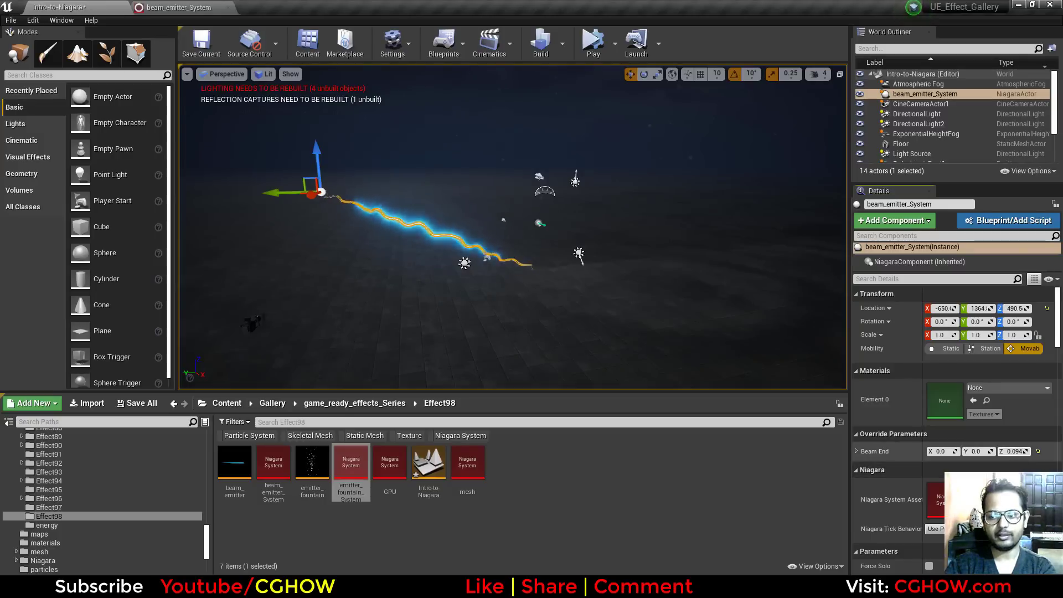
pyautogui.moveTo(1015, 451)
pyautogui.mouseDown()
pyautogui.moveTo(994, 451)
pyautogui.moveTo(1004, 451)
pyautogui.mouseUp()
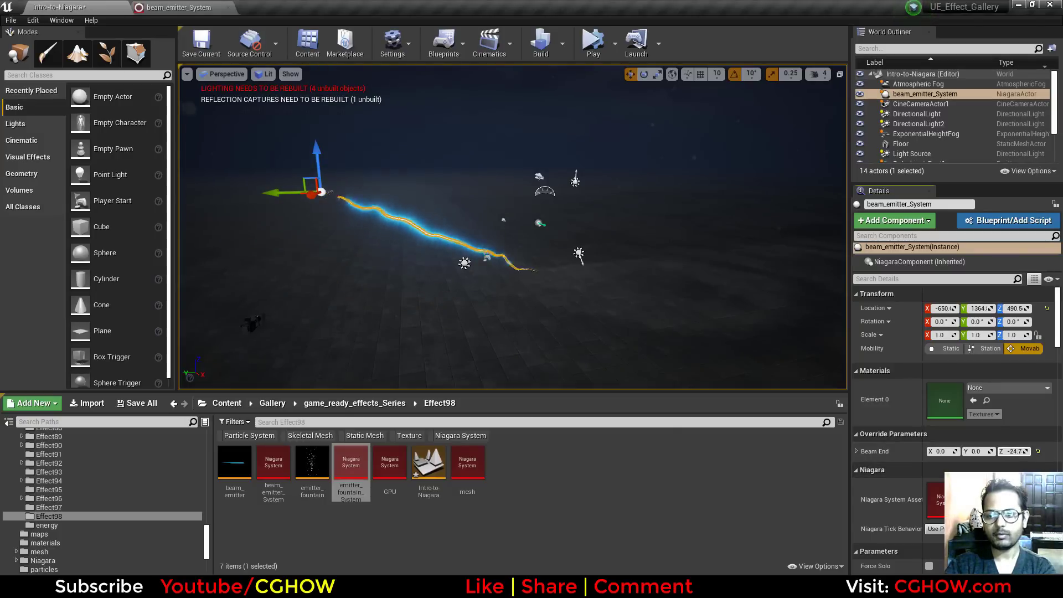
pyautogui.click(1038, 453)
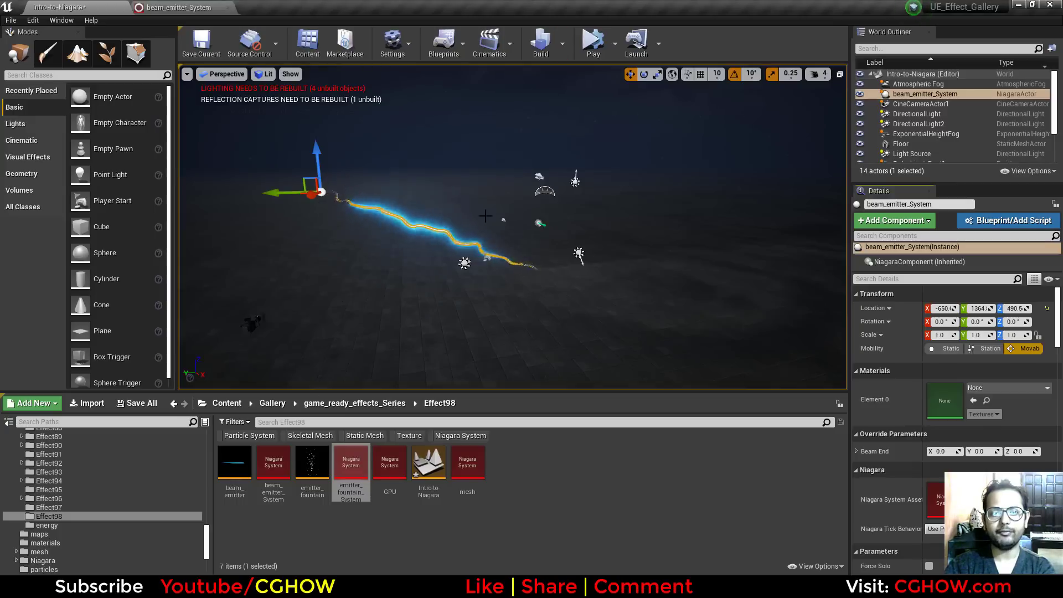
# - Open the Level Blueprint and add an Event Tick node to its event graph
pyautogui.click(444, 44)
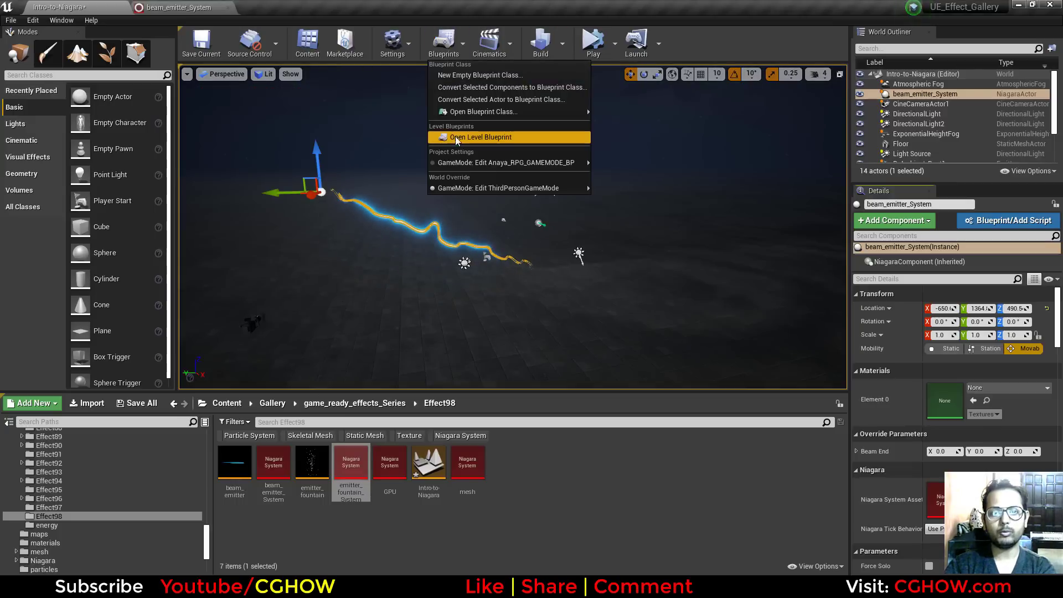
pyautogui.click(461, 136)
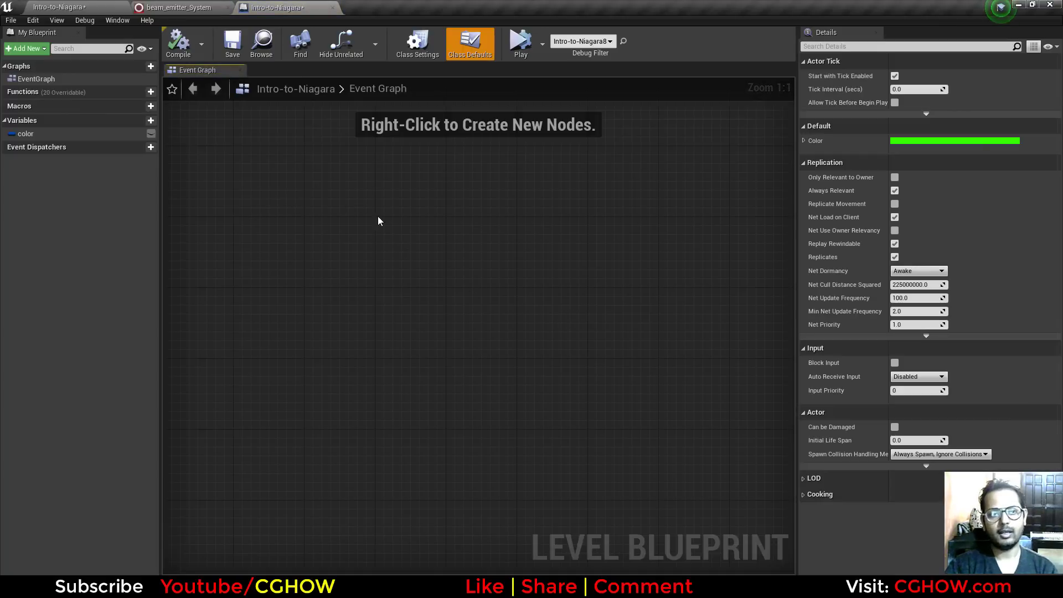
pyautogui.rightClick(275, 193)
pyautogui.write('tick')
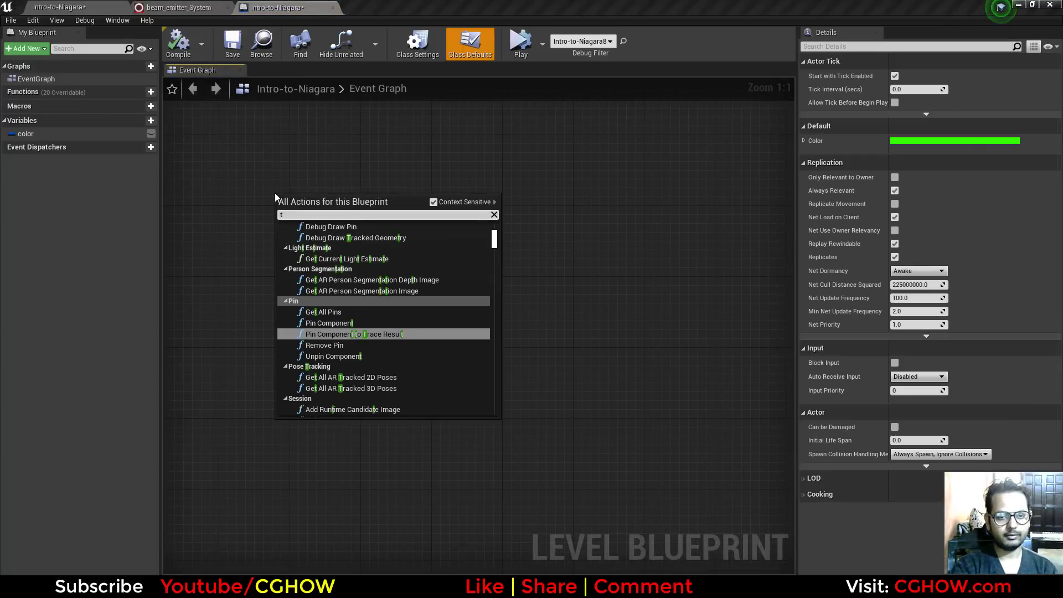
pyautogui.click(329, 325)
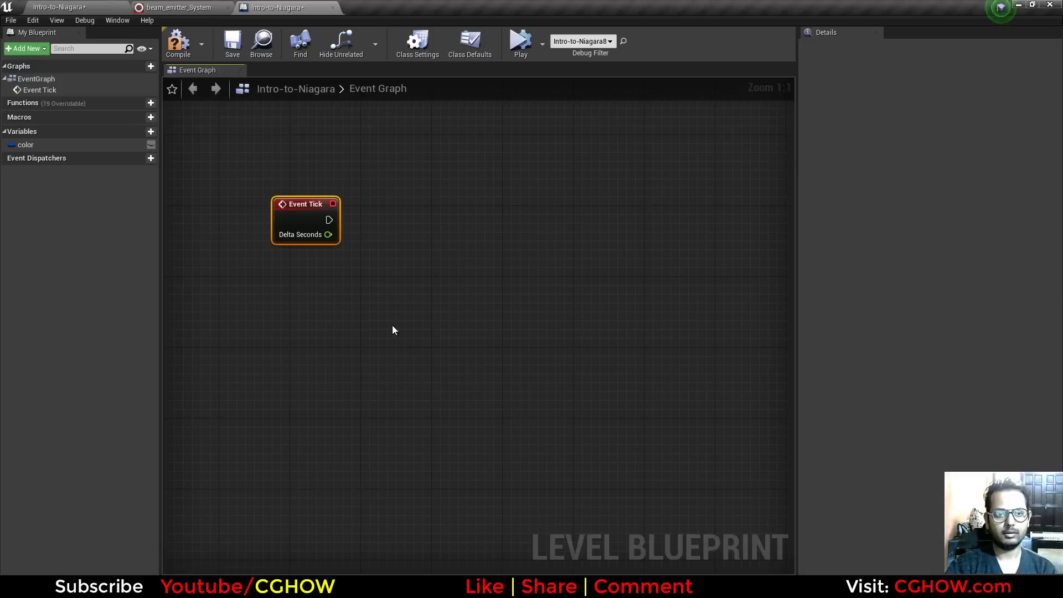
# - Add a reference to the placed beam_emitter_System actor below the Event Tick node in the Level Blueprint
pyautogui.click(91, 4)
pyautogui.click(276, 7)
pyautogui.rightClick(305, 260)
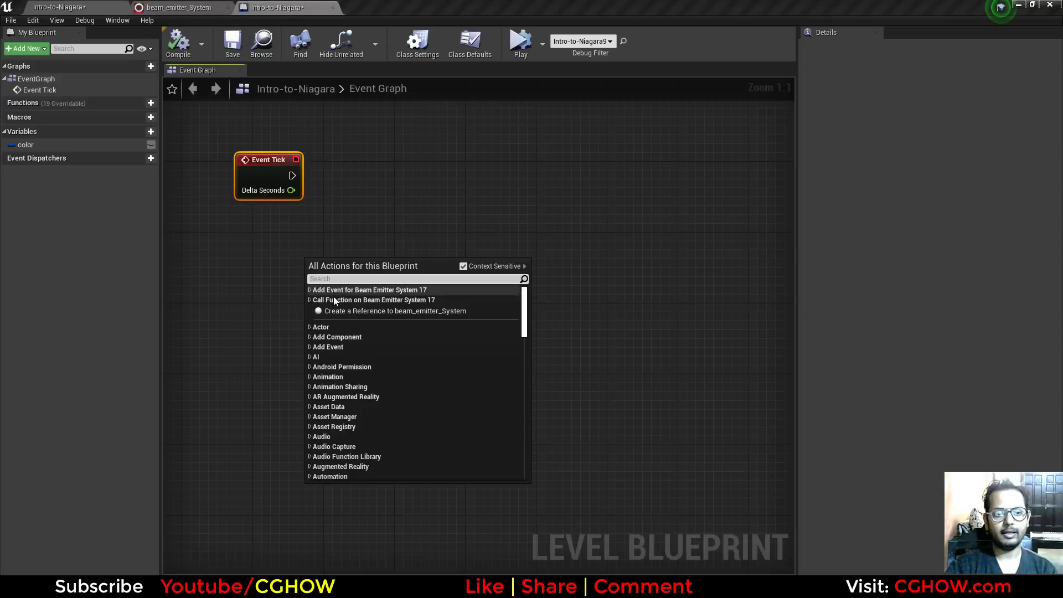
pyautogui.click(389, 311)
pyautogui.click(92, 6)
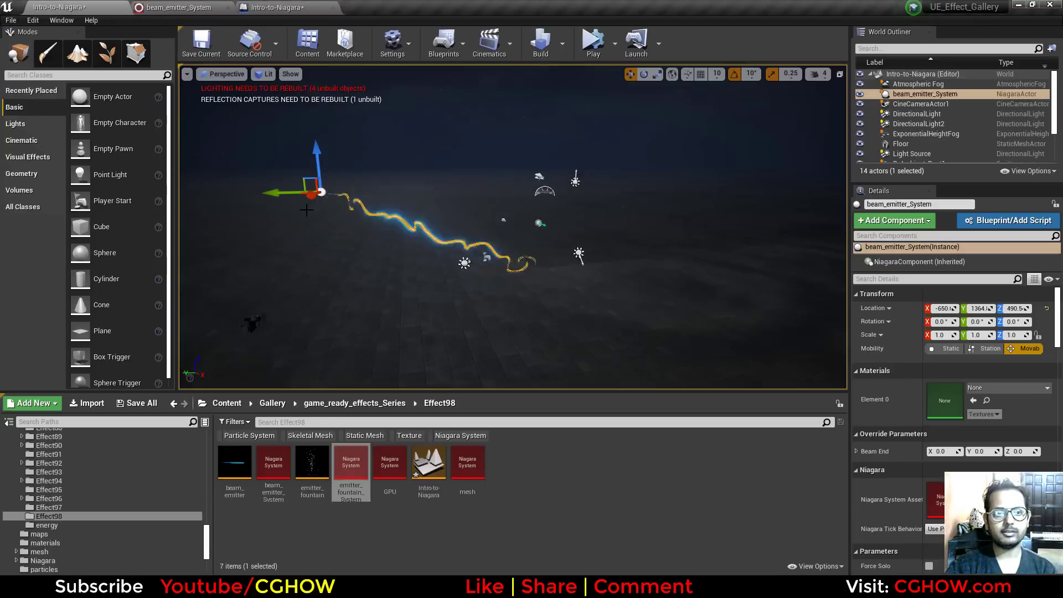
pyautogui.click(272, 8)
pyautogui.rightClick(311, 330)
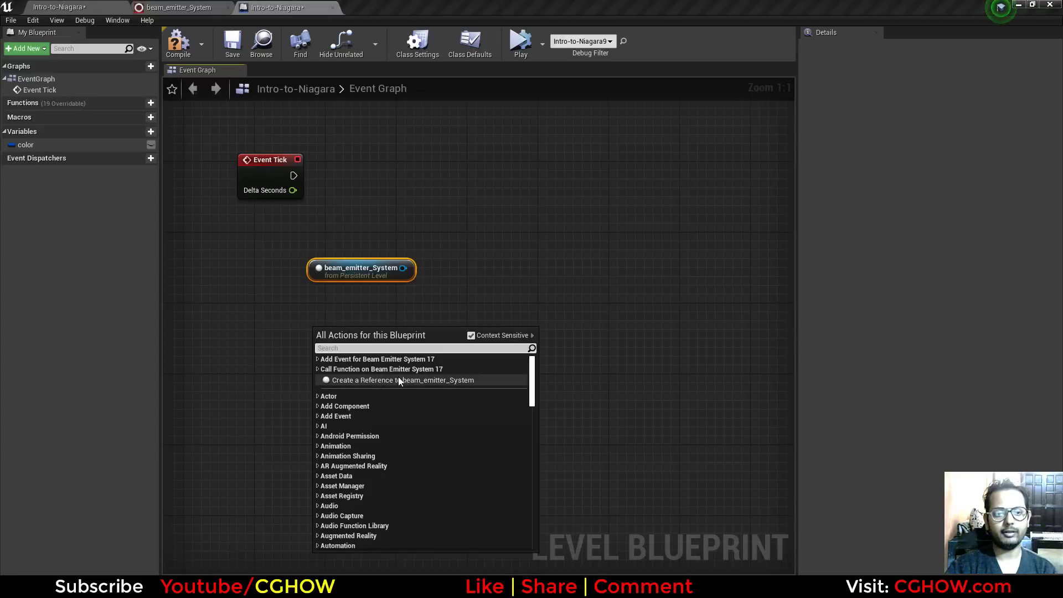
pyautogui.click(438, 291)
pyautogui.moveTo(415, 287); pyautogui.dragTo(377, 356, button='right')
# - Add a Set Niagara Variable (Vector3) node from the beam_emitter_System reference and line up it and its Niagara Component node
pyautogui.moveTo(473, 293); pyautogui.dragTo(473, 295)
pyautogui.write('niagar')
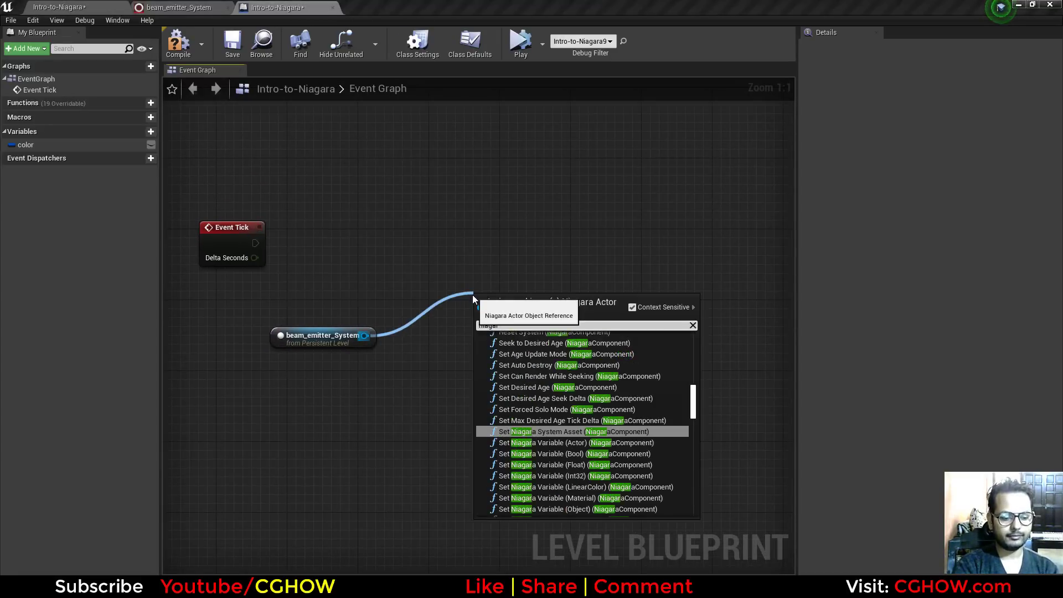
pyautogui.write(' vec')
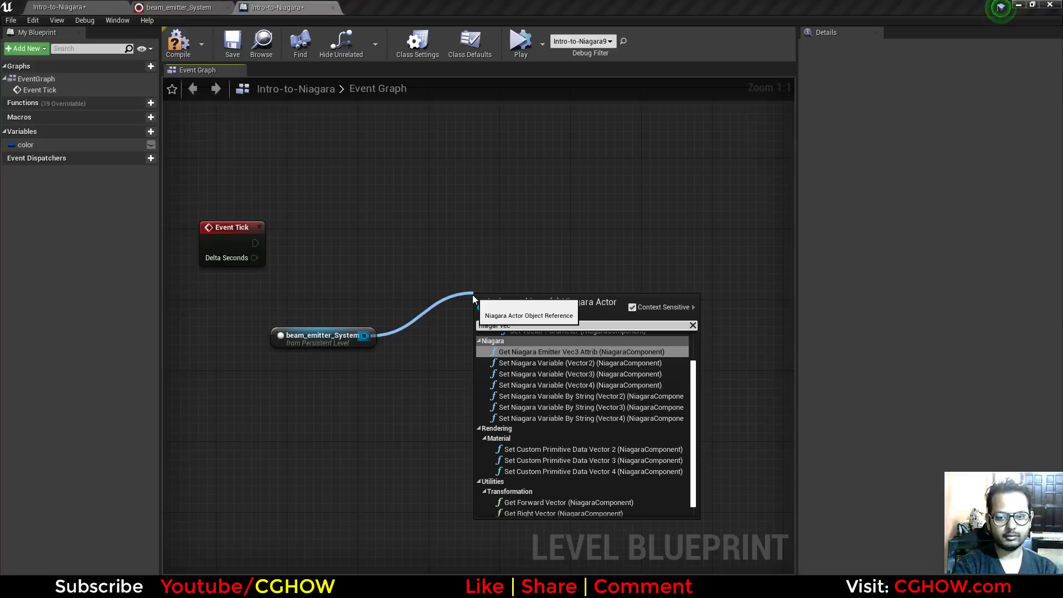
pyautogui.write('tor var')
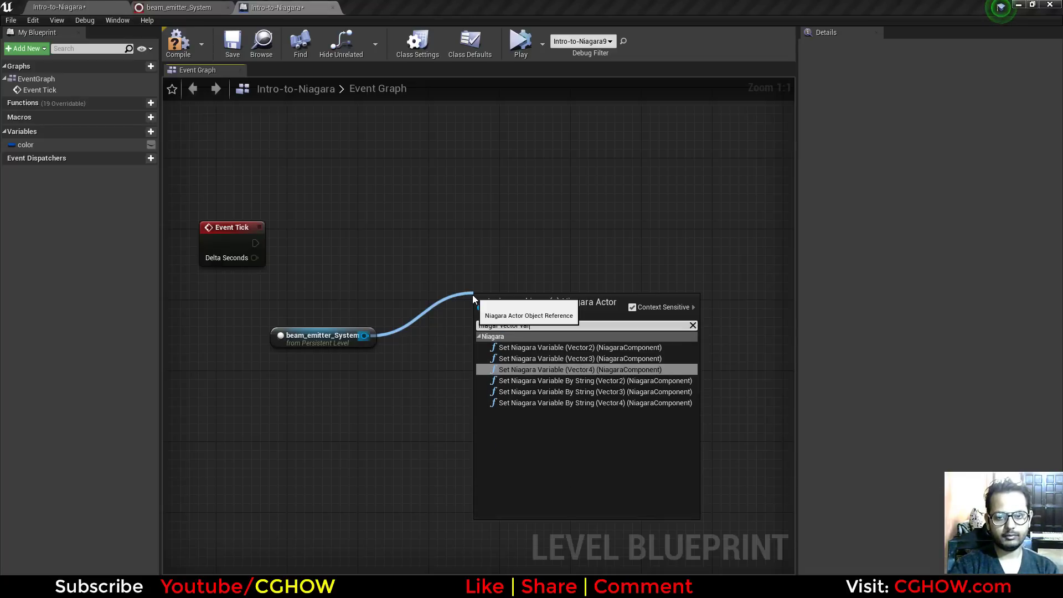
pyautogui.click(594, 358)
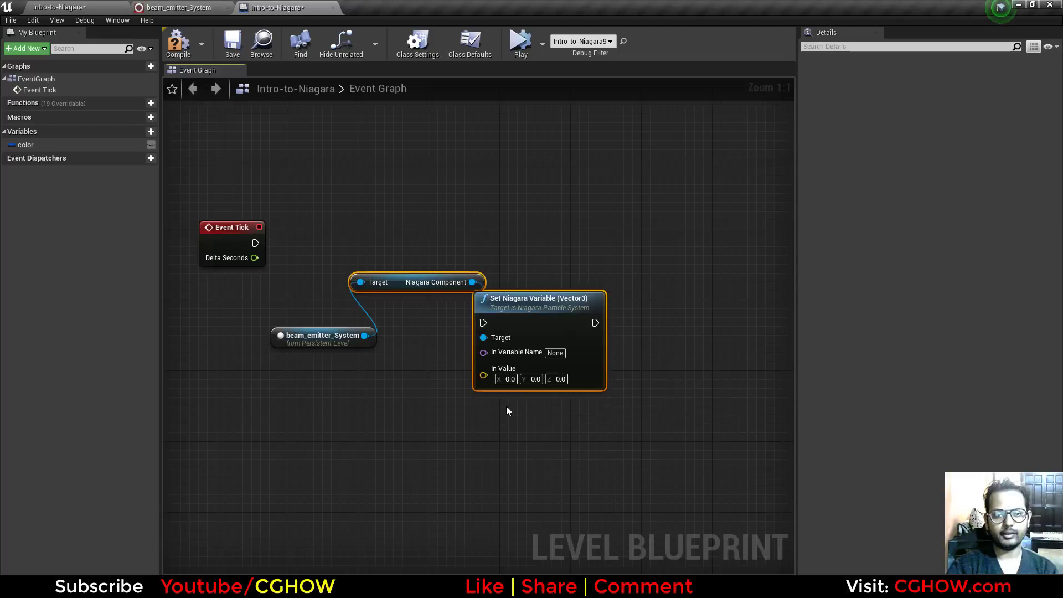
pyautogui.moveTo(529, 318); pyautogui.dragTo(661, 344)
pyautogui.click(540, 363)
pyautogui.moveTo(527, 319); pyautogui.dragTo(483, 355)
pyautogui.moveTo(693, 372); pyautogui.dragTo(676, 346)
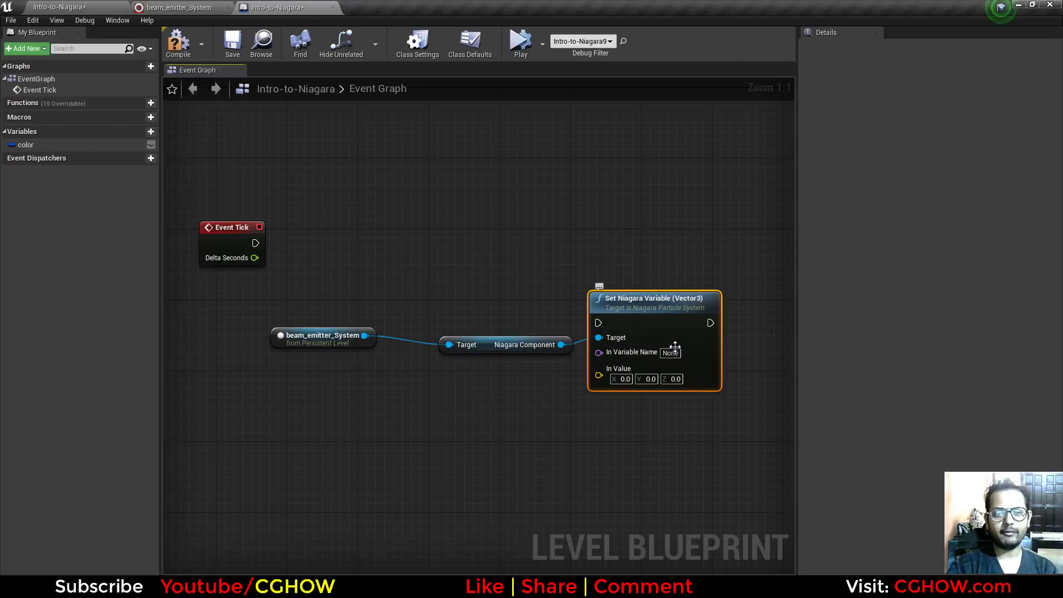
# - Copy the Beam End user parameter's name from beam_emitter_System and set the node's In Variable Name to User.Beam End
pyautogui.click(201, 6)
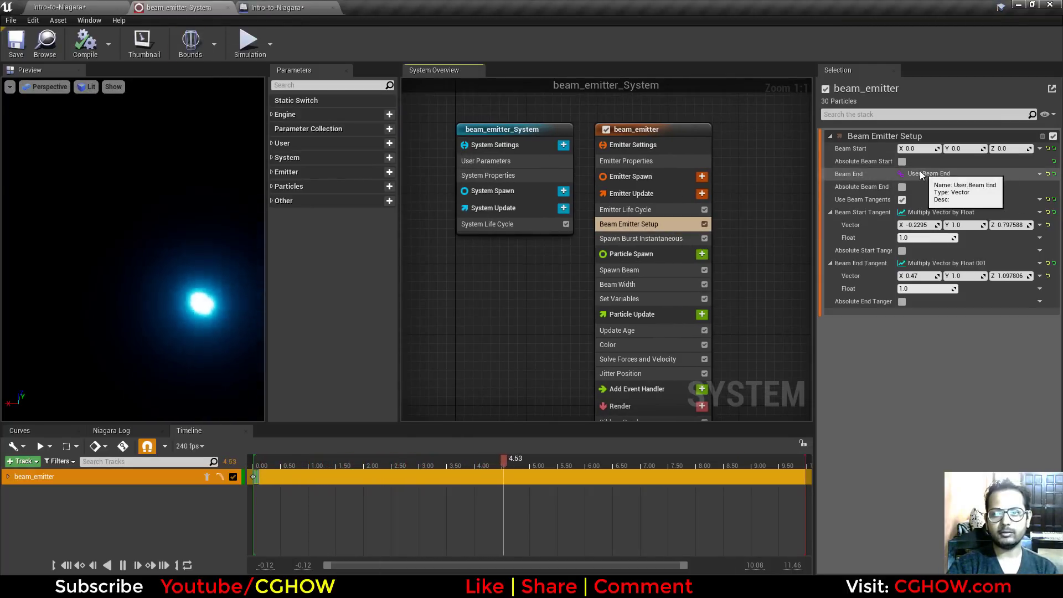
pyautogui.click(485, 161)
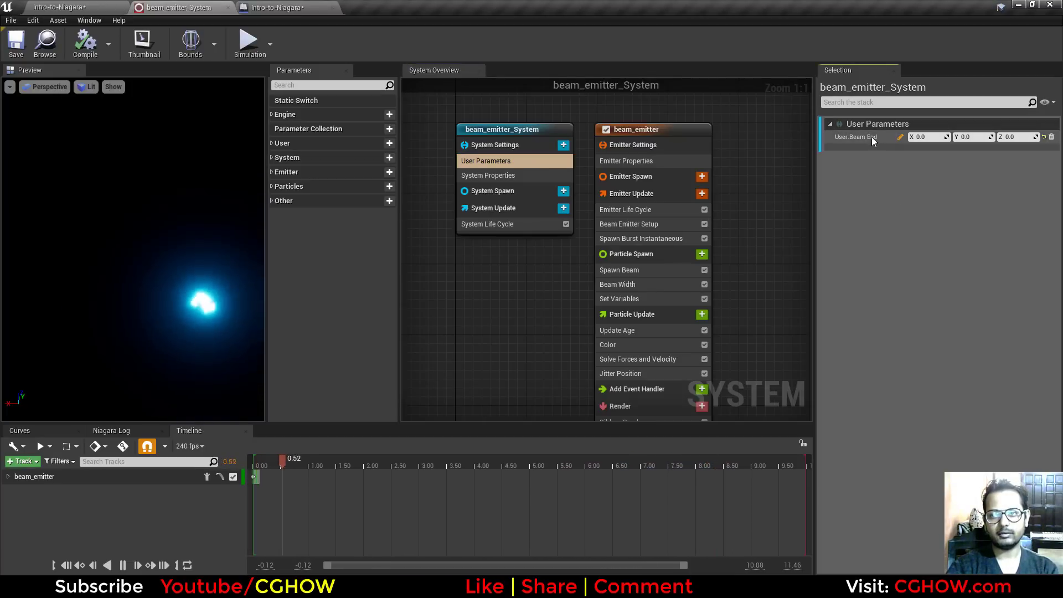
pyautogui.doubleClick(874, 138)
pyautogui.hotkey('ctrl', 'c')
pyautogui.rightClick(875, 137)
pyautogui.click(885, 178)
pyautogui.click(276, 7)
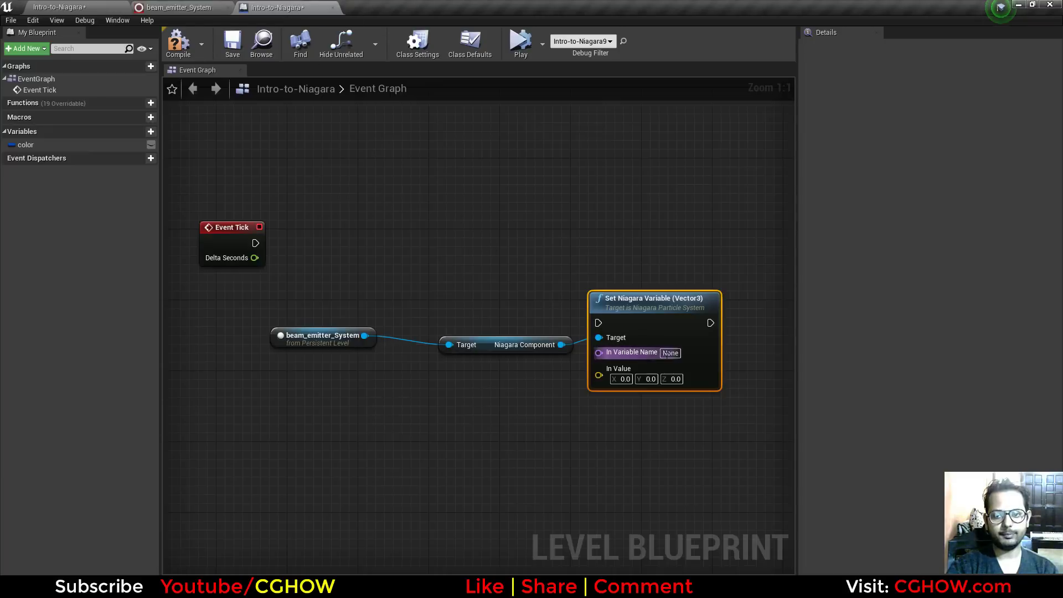
pyautogui.hotkey('ctrl', 'v')
pyautogui.press('Return')
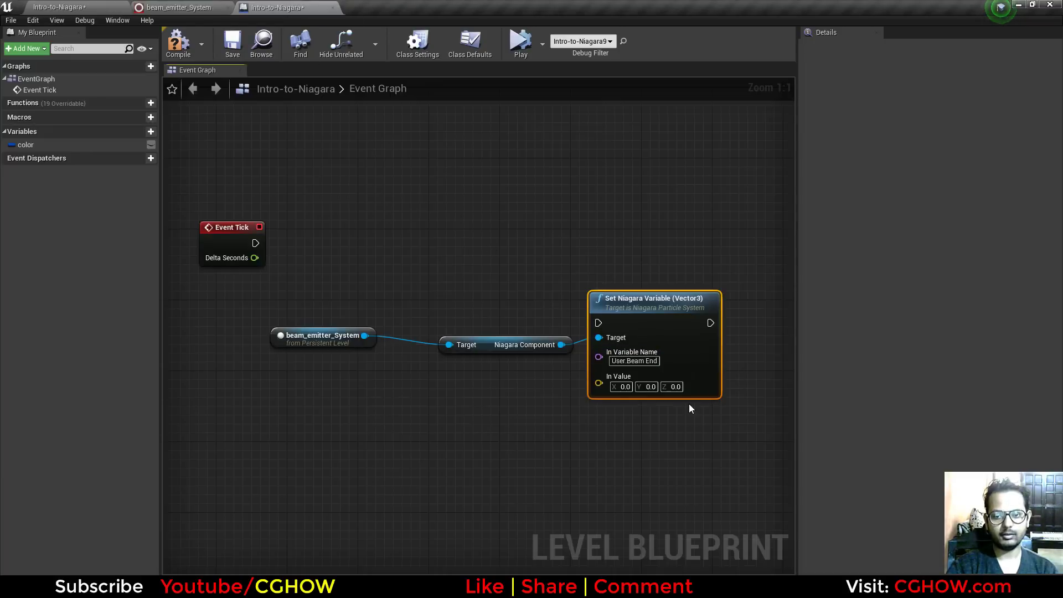
# - Move Event Tick closer to the other nodes and connect its execution output to the Set Niagara Variable node
pyautogui.moveTo(711, 354); pyautogui.dragTo(652, 333, button='right')
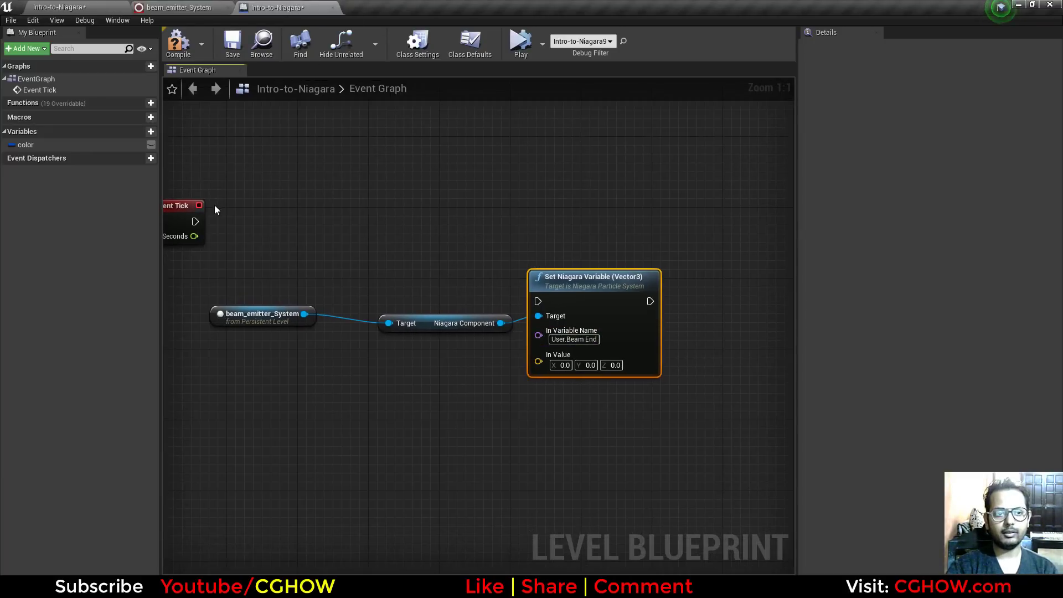
pyautogui.moveTo(217, 204); pyautogui.dragTo(302, 207, button='right')
pyautogui.moveTo(260, 210); pyautogui.dragTo(512, 303)
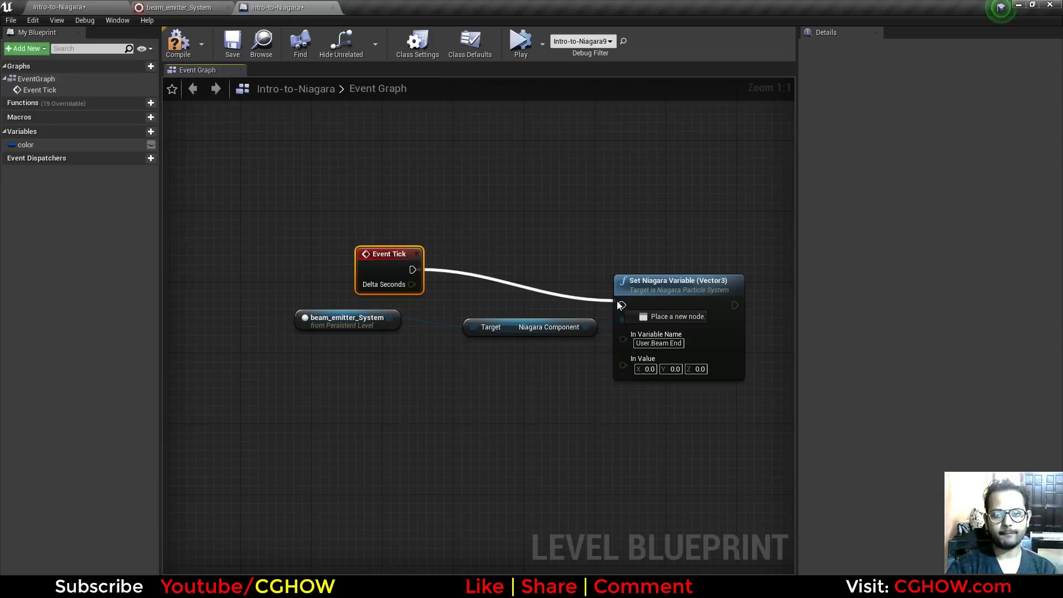
pyautogui.moveTo(622, 304); pyautogui.dragTo(623, 304)
pyautogui.moveTo(612, 402); pyautogui.dragTo(595, 337, button='right')
# - Split the In Value pin into X, Y and Z, and feed In Value X from a Random Float in Range node
pyautogui.rightClick(582, 308)
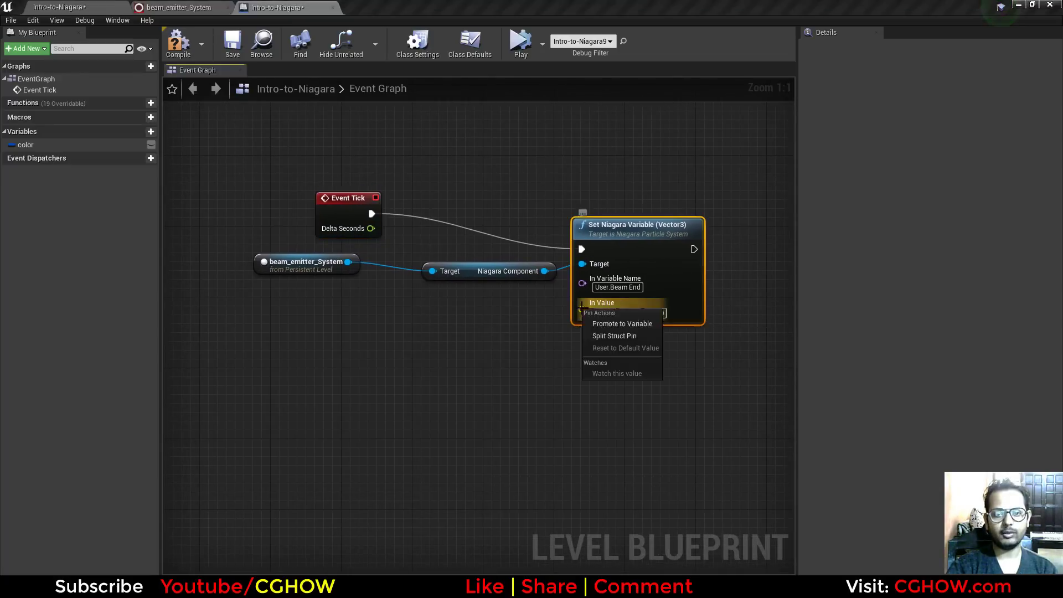
pyautogui.click(627, 336)
pyautogui.moveTo(504, 359); pyautogui.dragTo(550, 350, button='right')
pyautogui.moveTo(651, 308); pyautogui.dragTo(523, 371)
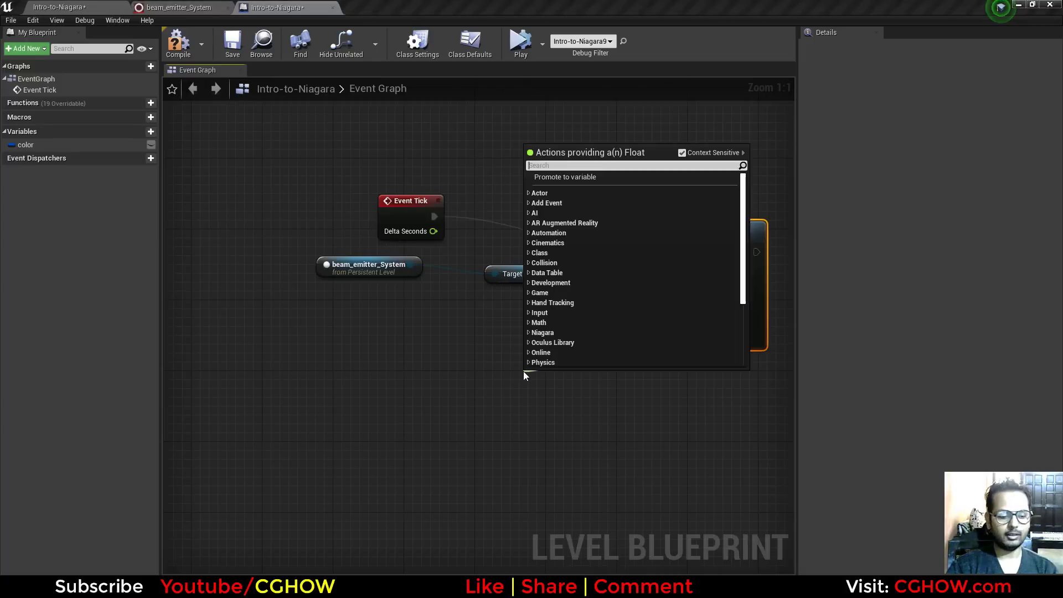
pyautogui.write('random')
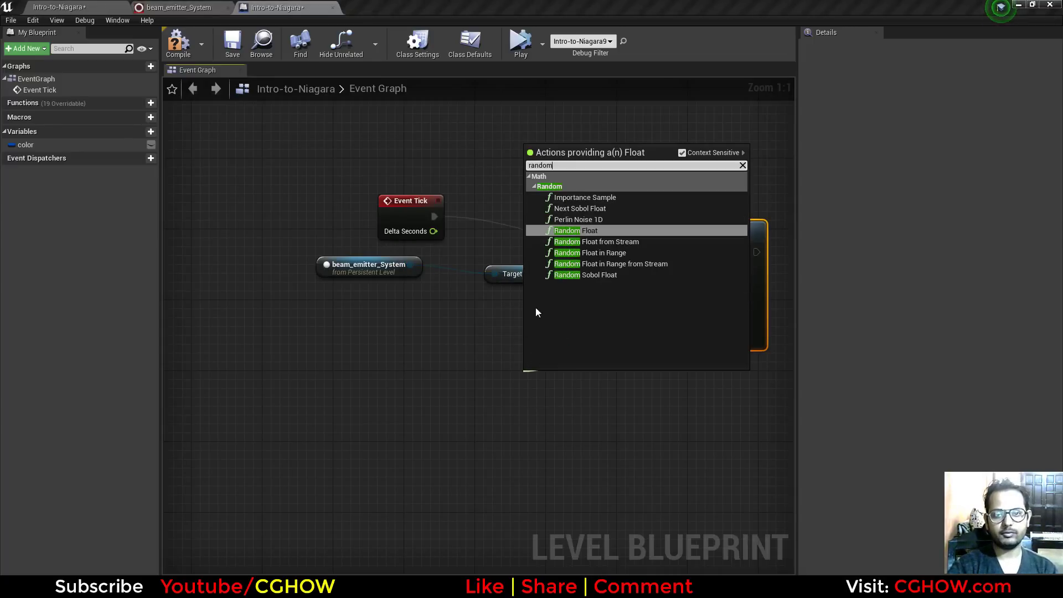
pyautogui.click(587, 253)
pyautogui.moveTo(600, 408); pyautogui.dragTo(529, 390)
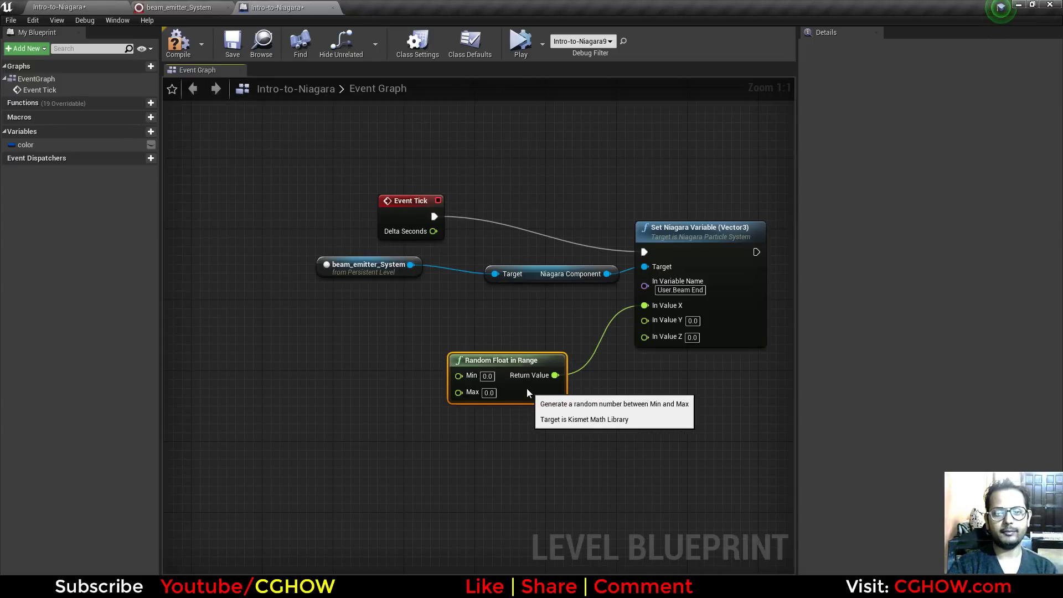
# - Set the Random Float in Range node's Min to -500 and Max to 500, and move it under the beam reference
pyautogui.write('200')
pyautogui.click(500, 418)
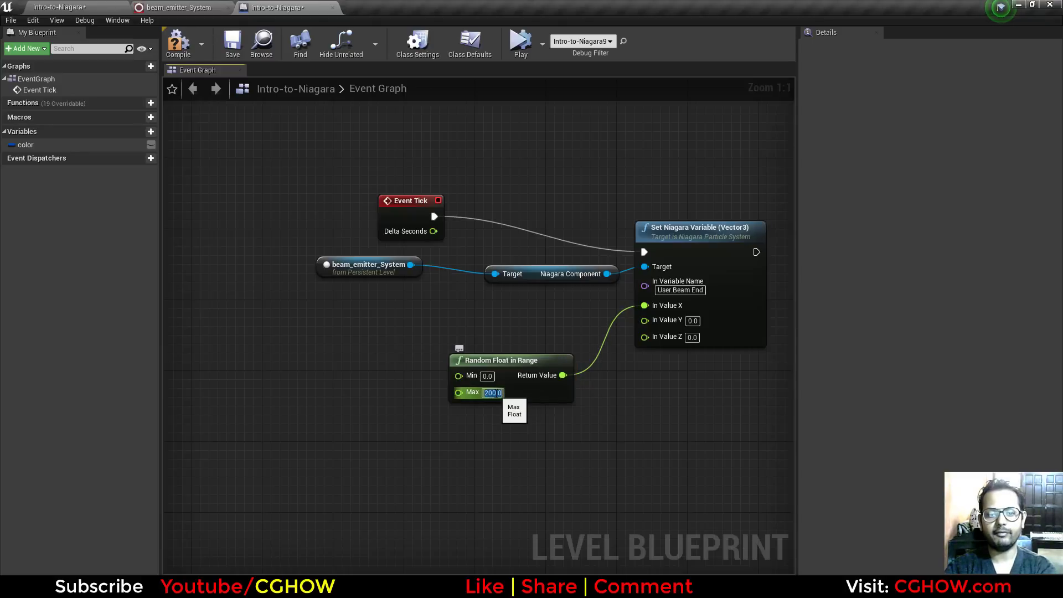
pyautogui.write('-500')
pyautogui.moveTo(536, 396); pyautogui.dragTo(483, 352)
# - Duplicate the Random Float in Range node twice and connect the copies to In Value Y and In Value Z
pyautogui.hotkey('ctrl', 'v')
pyautogui.moveTo(611, 413); pyautogui.dragTo(428, 370)
pyautogui.moveTo(512, 384); pyautogui.dragTo(645, 320)
pyautogui.hotkey('ctrl', 'c')
pyautogui.hotkey('ctrl', 'v')
pyautogui.moveTo(617, 472); pyautogui.dragTo(649, 335)
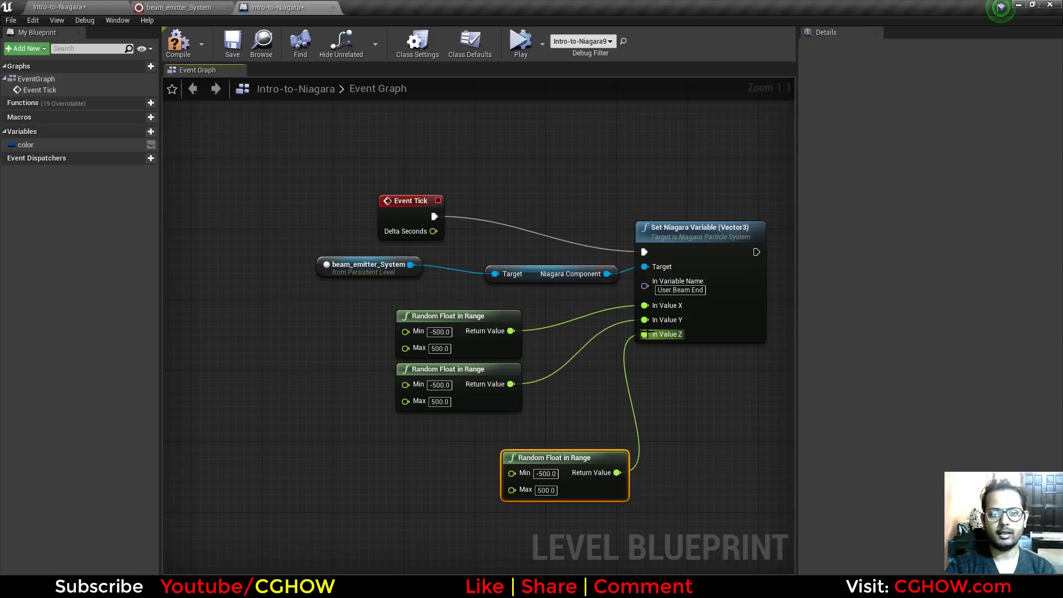
# - Save the Level Blueprint, then simulate the level to check the randomly driven beam and stop the simulation
pyautogui.click(232, 47)
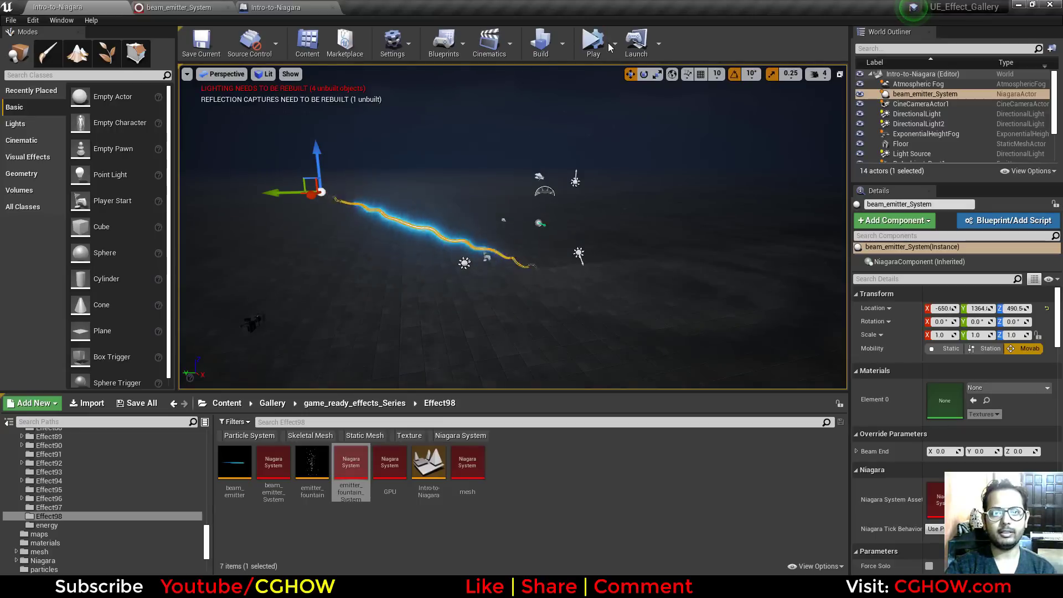
pyautogui.click(615, 45)
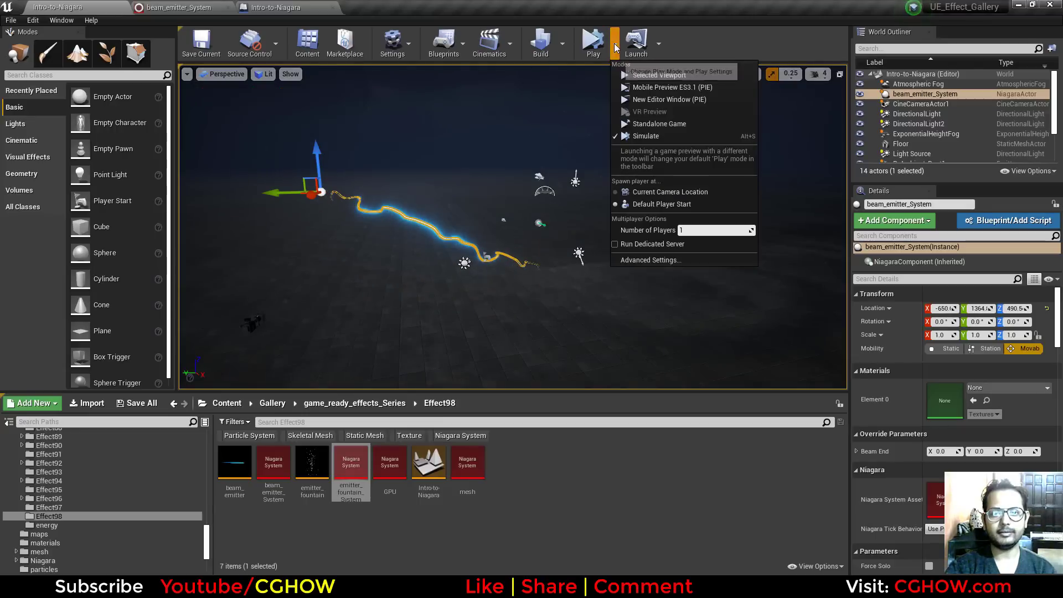
pyautogui.click(597, 39)
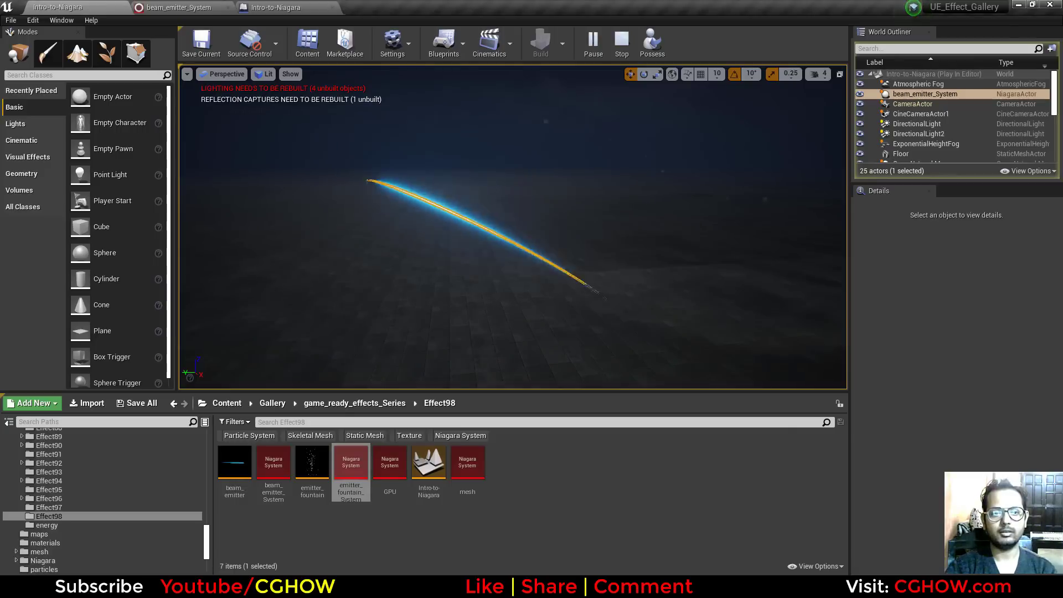
pyautogui.press('Escape')
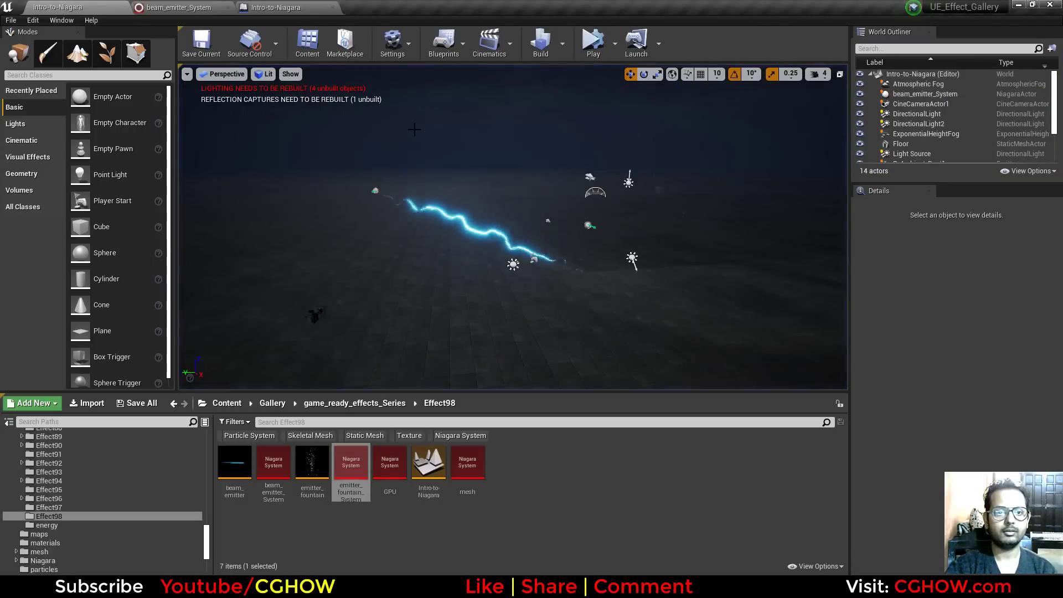
# - Try a Spawn Count of 200 in beam_emitter's Spawn Burst Instantaneous module and simulate the level
pyautogui.click(178, 7)
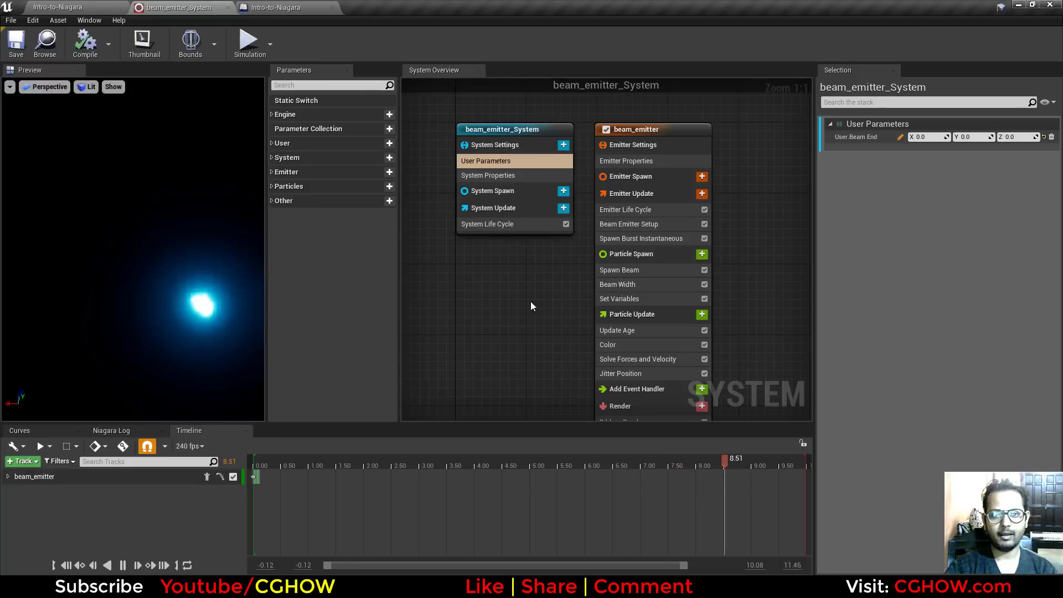
pyautogui.click(576, 212)
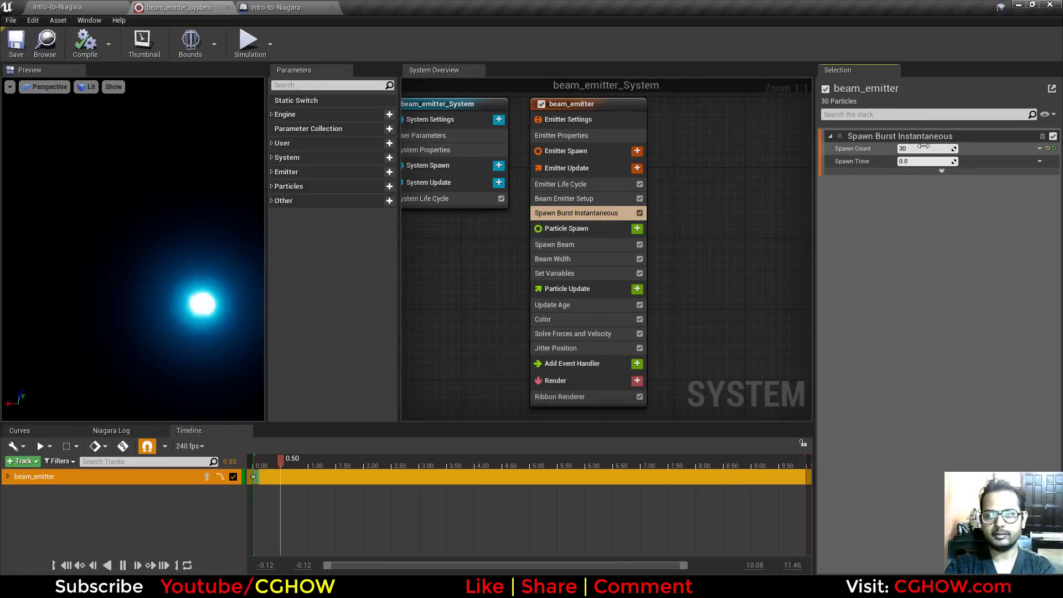
pyautogui.click(924, 148)
pyautogui.write('2')
pyautogui.press('Return')
pyautogui.click(58, 7)
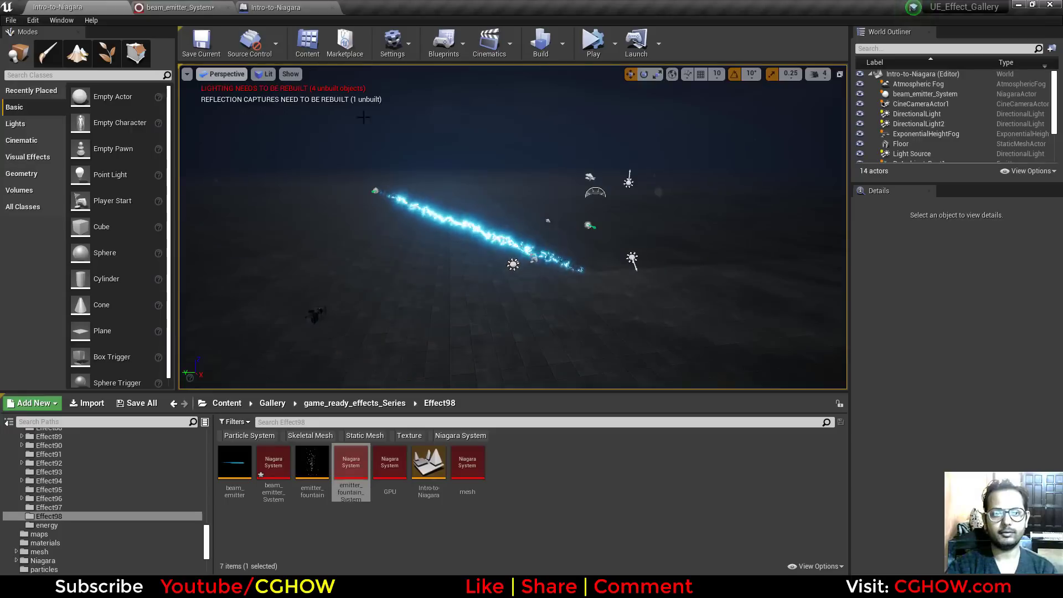
pyautogui.click(595, 53)
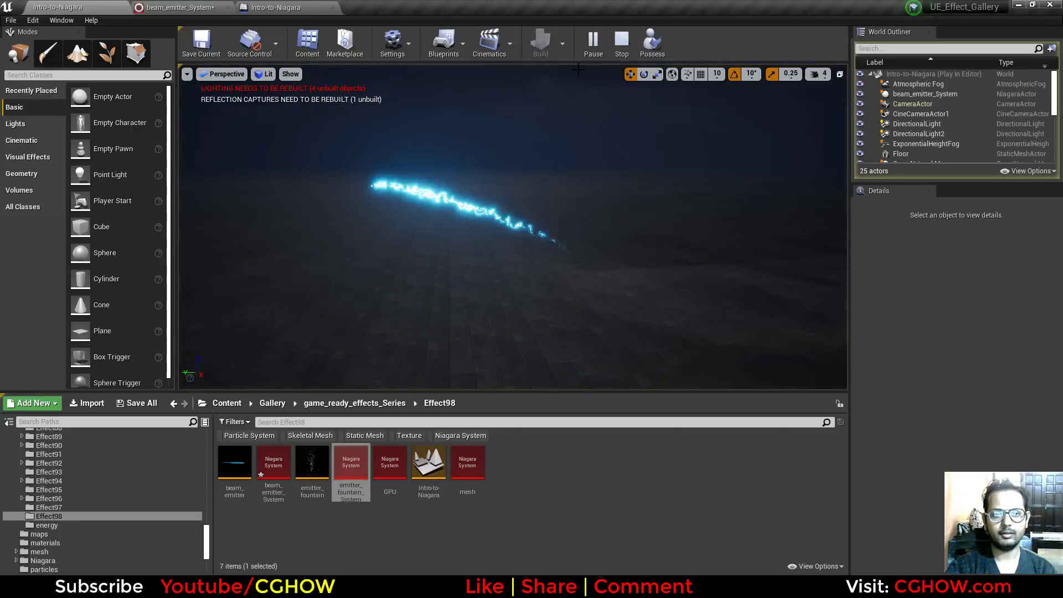
pyautogui.click(621, 42)
# - Set the Spawn Burst Instantaneous Spawn Count back to 30 and simulate the level again
pyautogui.click(180, 7)
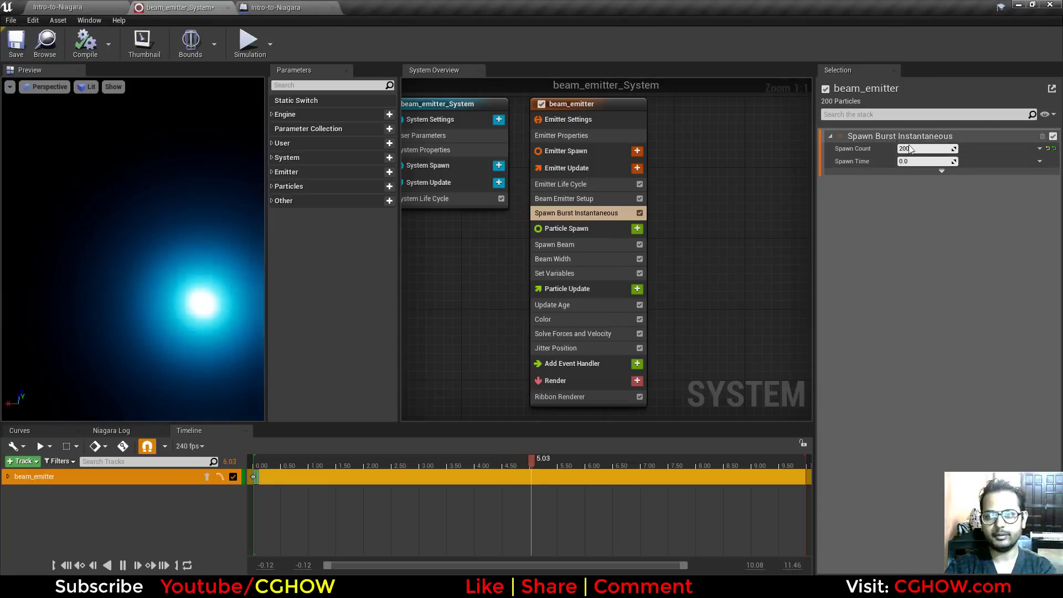
pyautogui.click(918, 148)
pyautogui.press('Return')
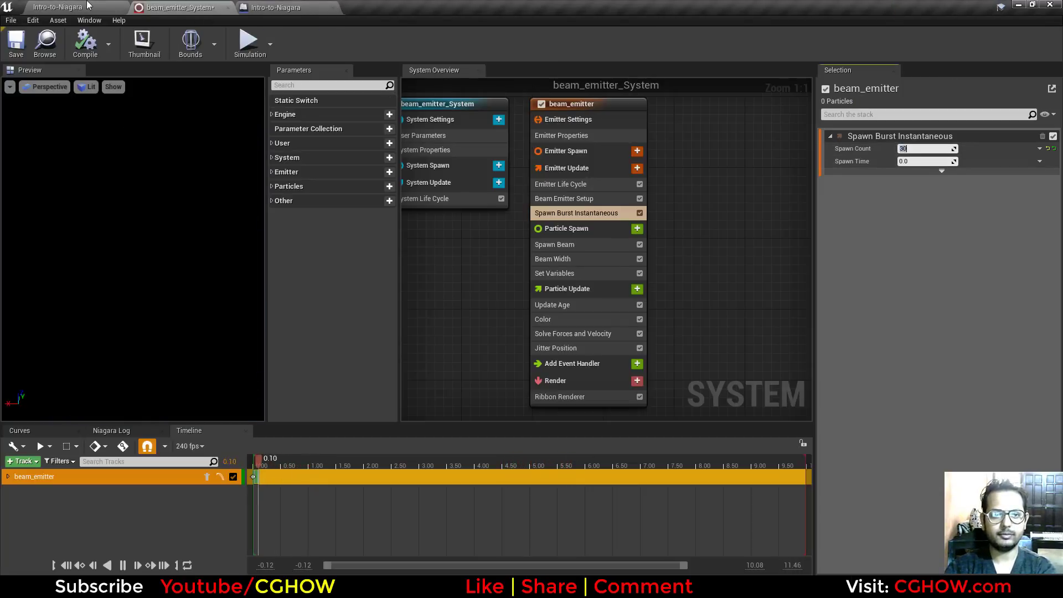
pyautogui.click(87, 8)
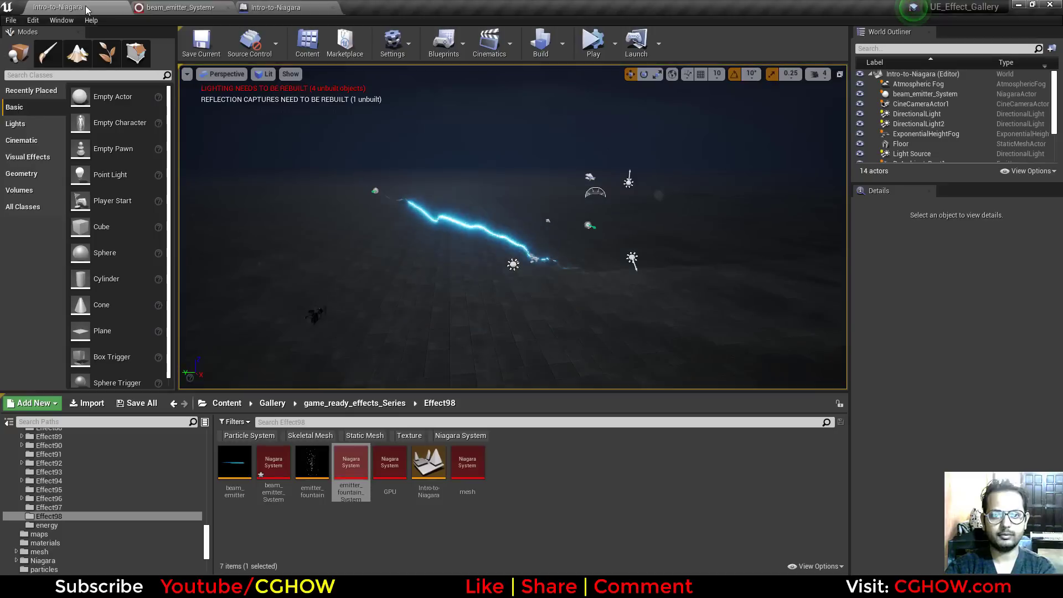
pyautogui.click(593, 42)
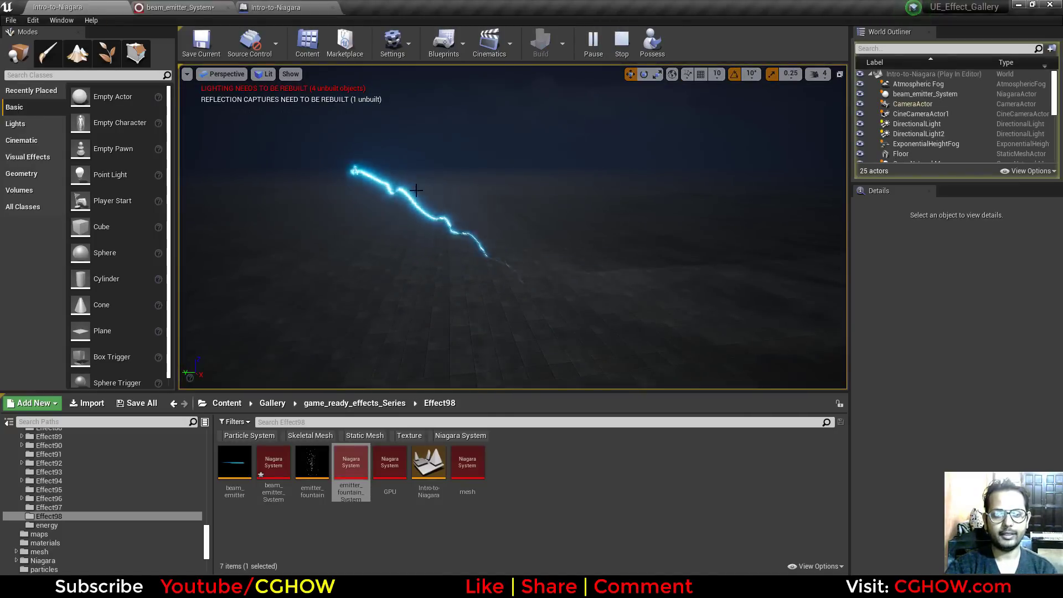
pyautogui.click(622, 42)
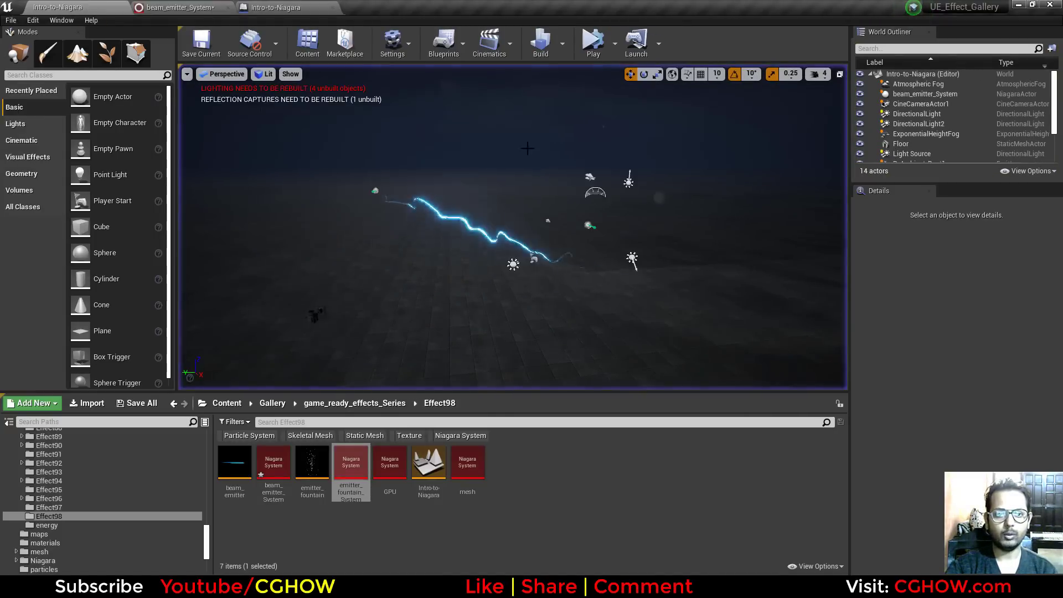
# - Duplicate the beam actor twice in the level, placing one copy just below it and another near Y 1902, both at about Z 248
pyautogui.click(376, 190)
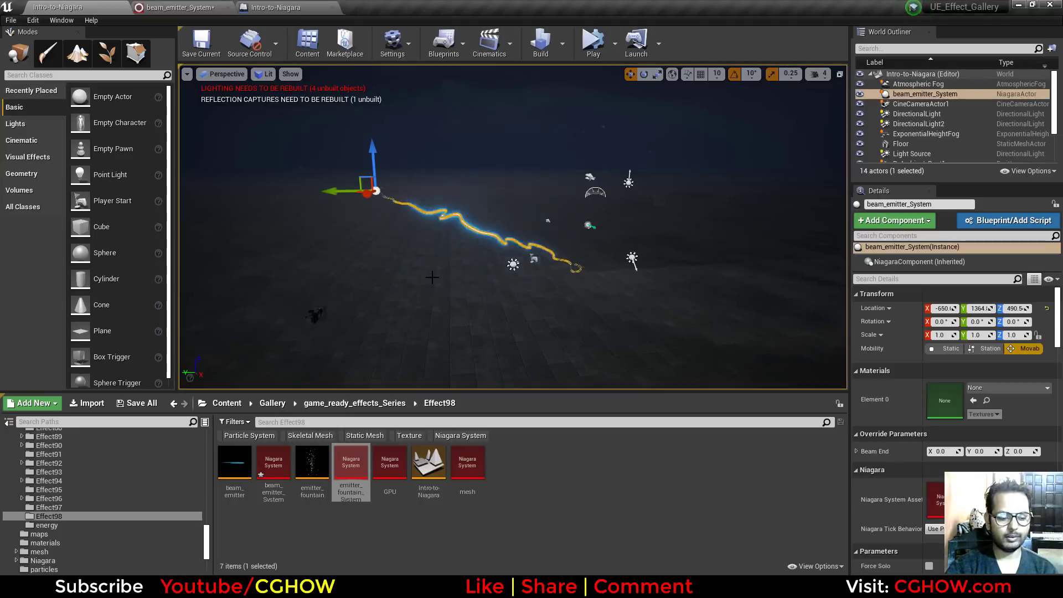
pyautogui.hotkey('ctrl', 'w')
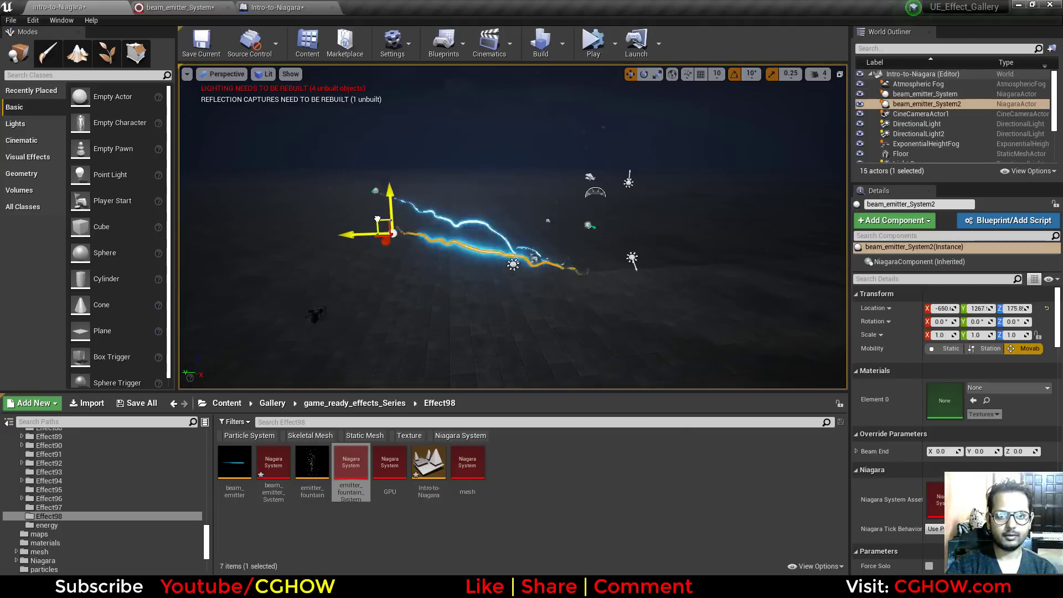
pyautogui.hotkey('ctrl', 'w')
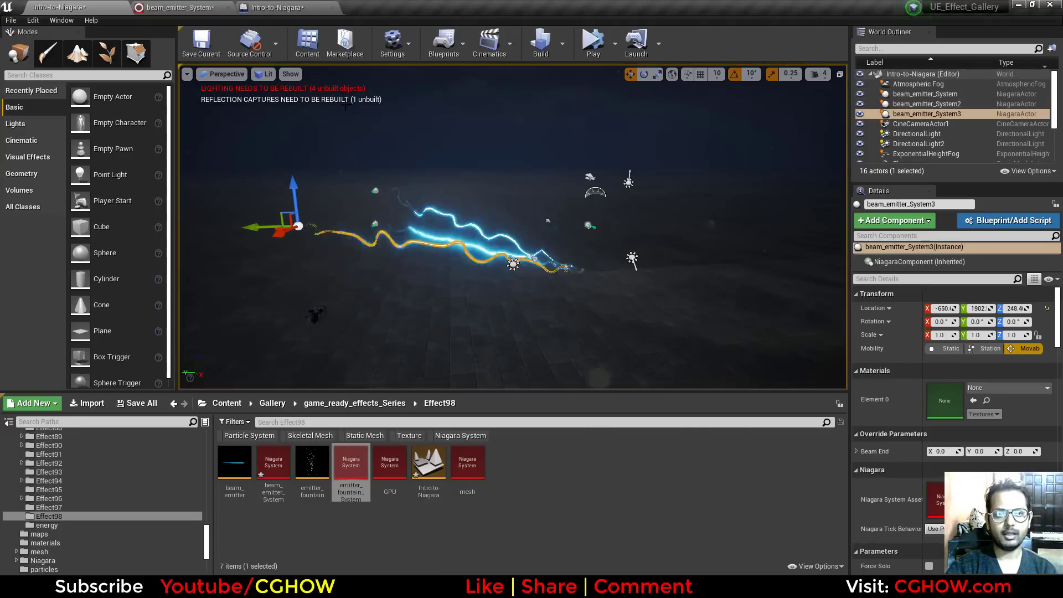
# - Add references to the beam_emitter_System2 and beam_emitter_System3 actors to the Level Blueprint's Event Graph
pyautogui.keyDown('ctrl'); pyautogui.click(924, 105); pyautogui.keyUp('ctrl')
pyautogui.moveTo(924, 111); pyautogui.dragTo(720, 145)
pyautogui.moveTo(286, 7); pyautogui.dragTo(324, 443)
pyautogui.moveTo(324, 451); pyautogui.dragTo(370, 406, button='right')
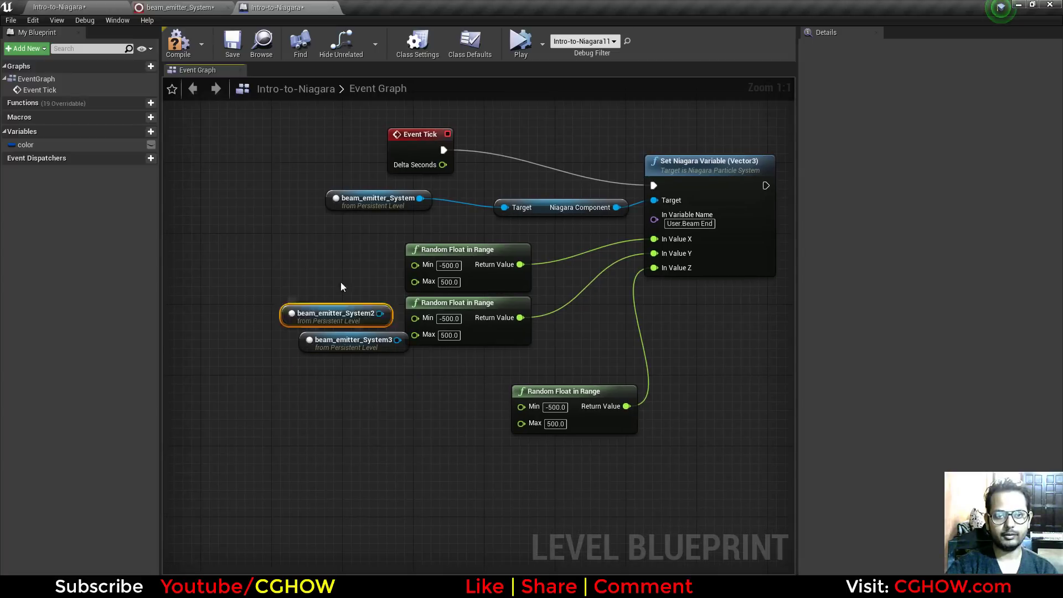
# - Move the two new beam references above the other nodes and connect both to the Set Niagara Variable node's Target
pyautogui.moveTo(359, 376); pyautogui.dragTo(288, 146)
pyautogui.moveTo(348, 310); pyautogui.dragTo(341, 445, button='right')
pyautogui.moveTo(312, 477); pyautogui.dragTo(646, 335)
pyautogui.moveTo(320, 272); pyautogui.dragTo(515, 253)
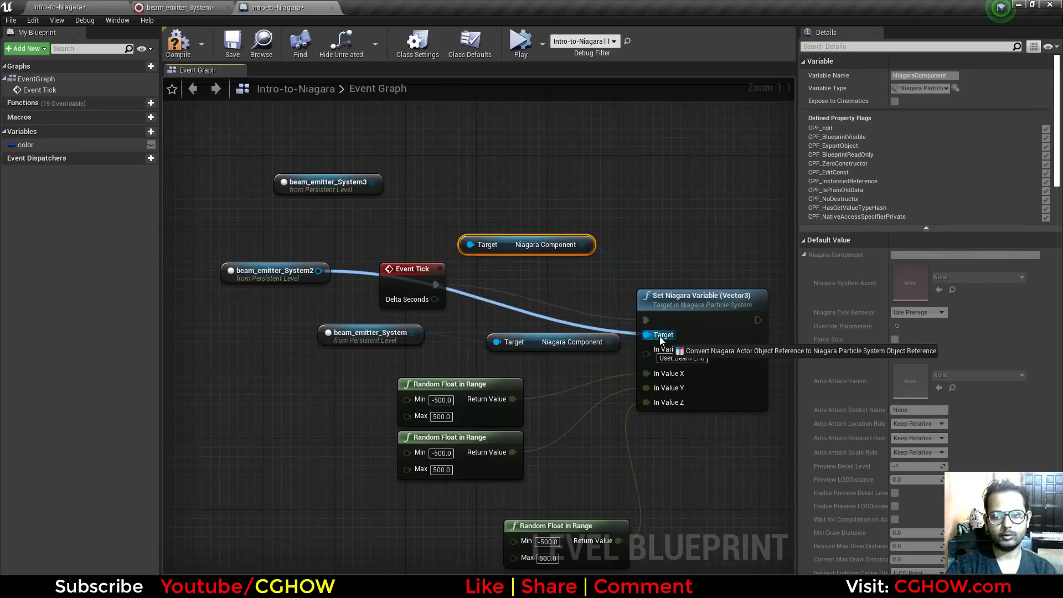
pyautogui.moveTo(662, 340); pyautogui.dragTo(643, 334)
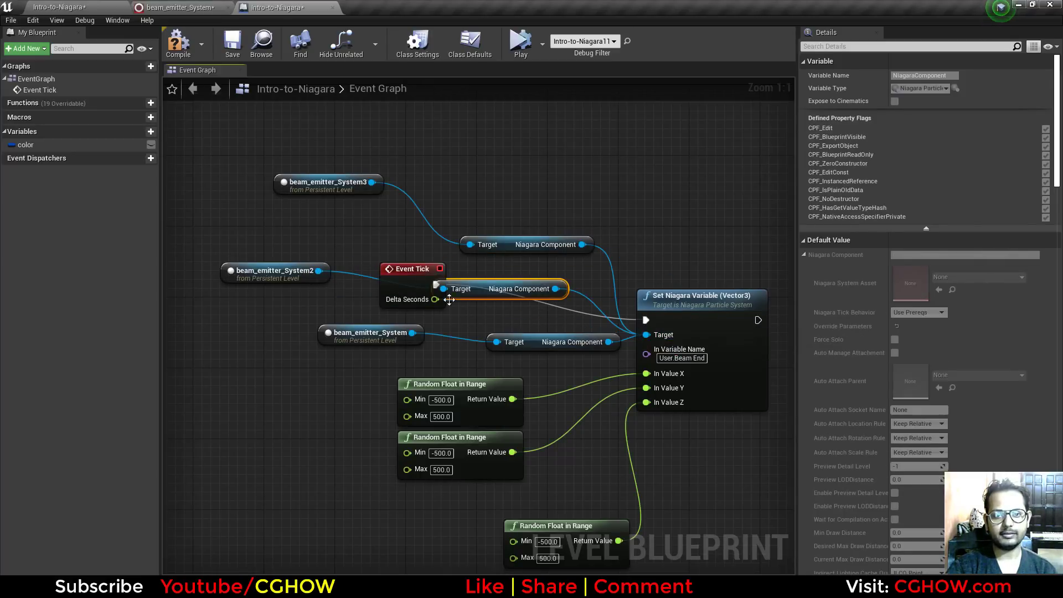
# - Arrange the two new Niagara Component nodes and the beam_emitter_System2 reference in rows above Event Tick
pyautogui.moveTo(486, 283); pyautogui.dragTo(514, 263)
pyautogui.moveTo(513, 241); pyautogui.dragTo(539, 162)
pyautogui.moveTo(496, 265); pyautogui.dragTo(511, 207)
pyautogui.click(503, 266)
pyautogui.moveTo(503, 266); pyautogui.dragTo(511, 212)
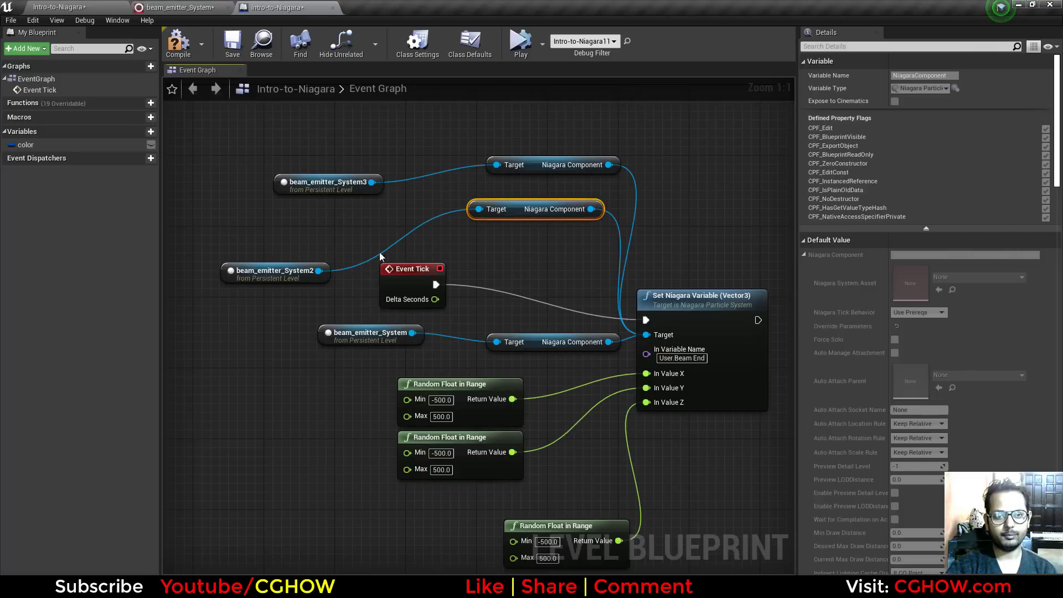
pyautogui.moveTo(265, 273); pyautogui.dragTo(264, 220)
# - Compile the Level Blueprint and simulate the level to check all three beams
pyautogui.click(177, 43)
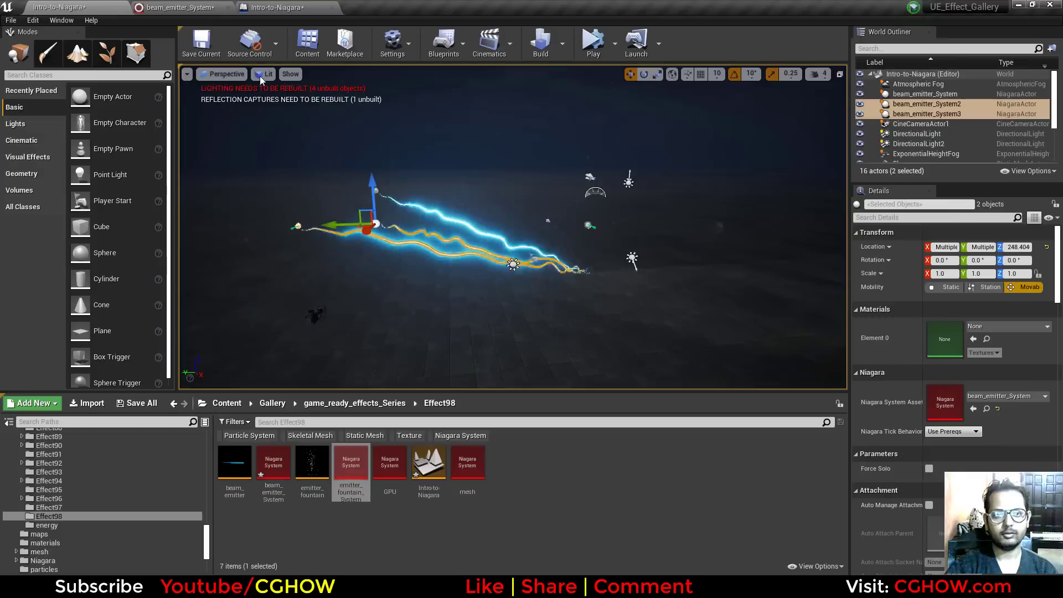
pyautogui.click(513, 141)
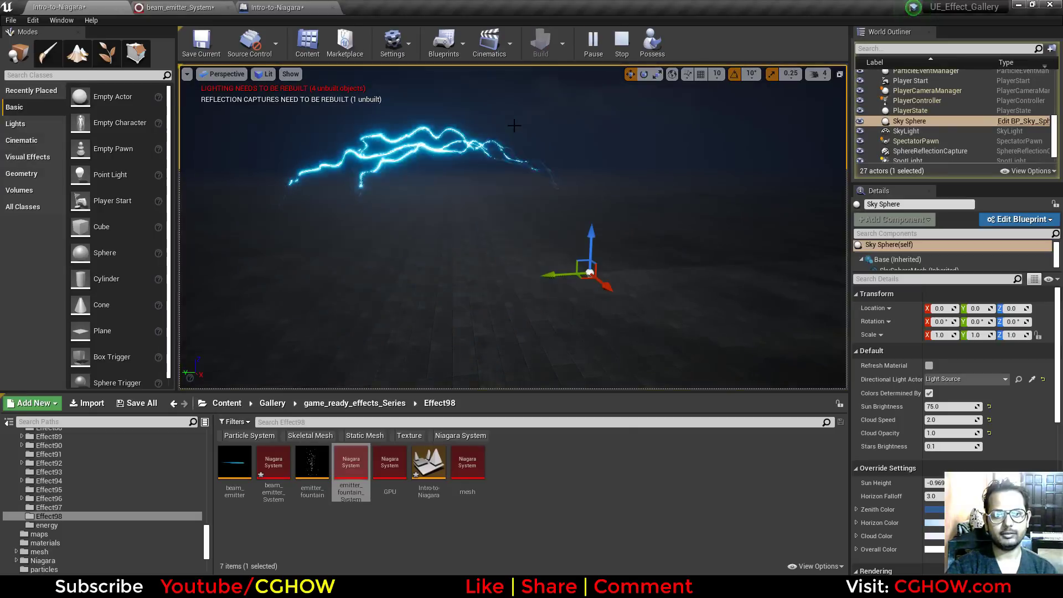
pyautogui.press('Escape')
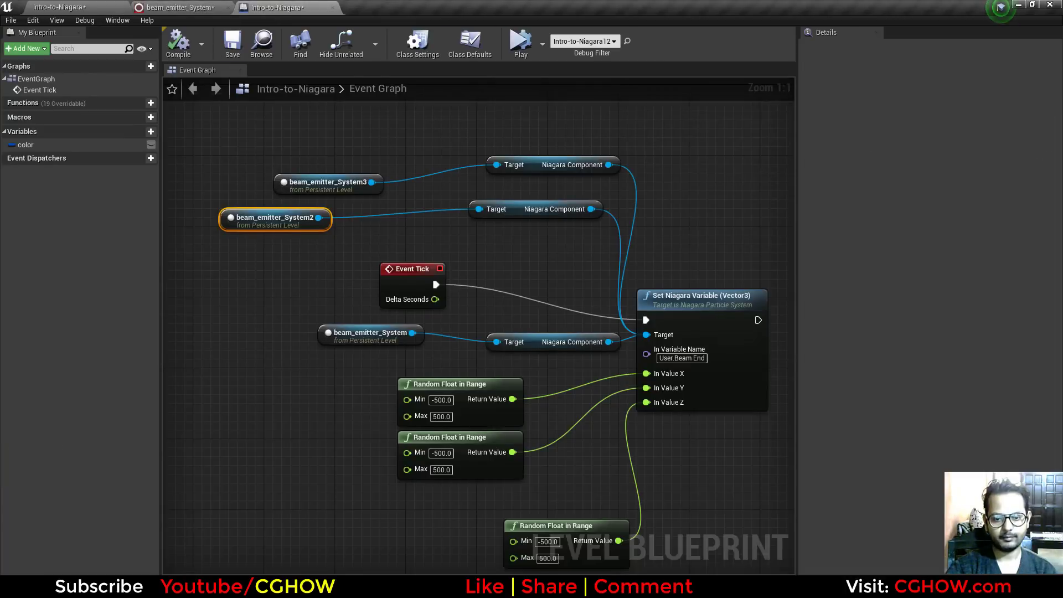
# - Set Min to -1000 and Max to 1000 on all three Random Float in Range nodes, and simulate the level
pyautogui.moveTo(536, 566); pyautogui.dragTo(518, 461, button='right')
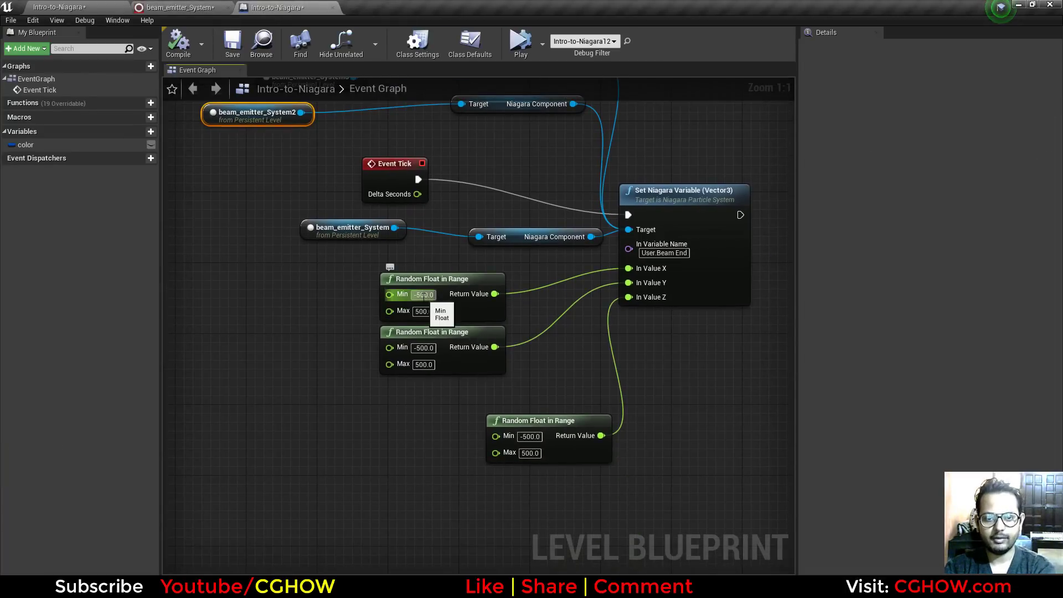
pyautogui.write('-')
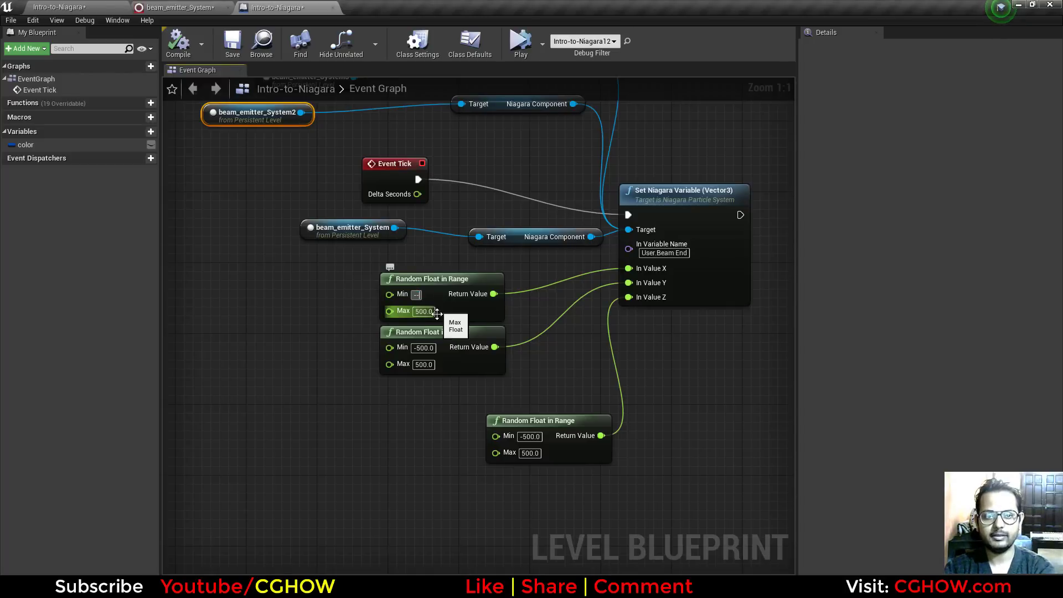
pyautogui.write('1000')
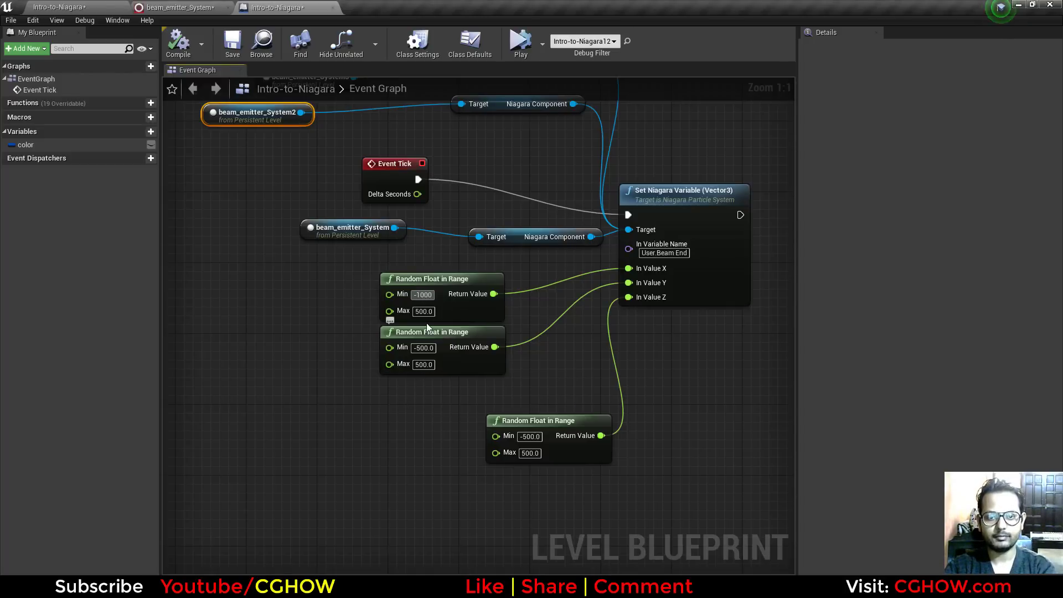
pyautogui.click(419, 312)
pyautogui.write('1000')
pyautogui.press('Return')
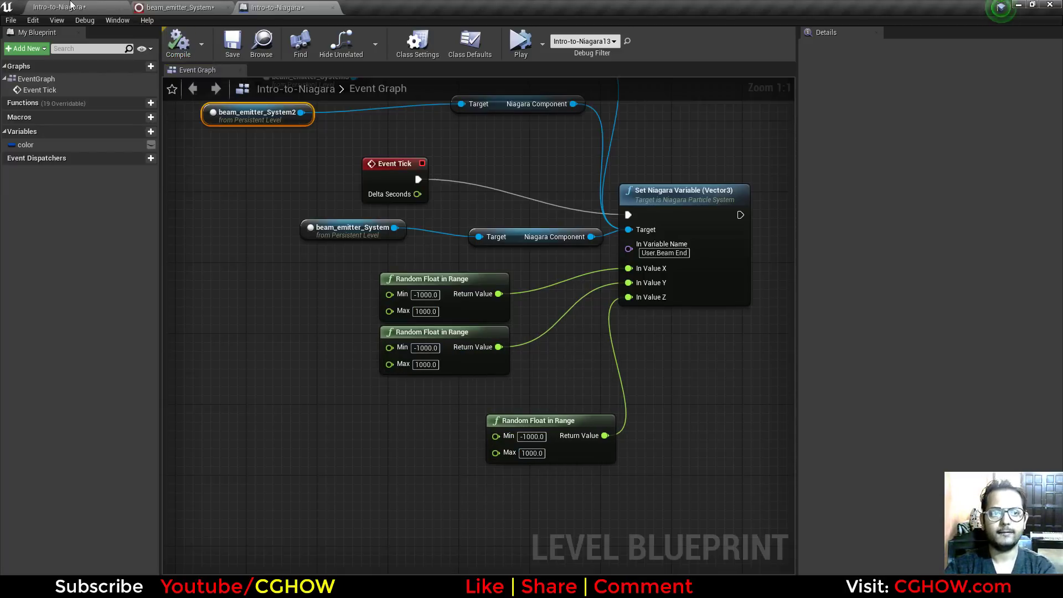
pyautogui.click(70, 6)
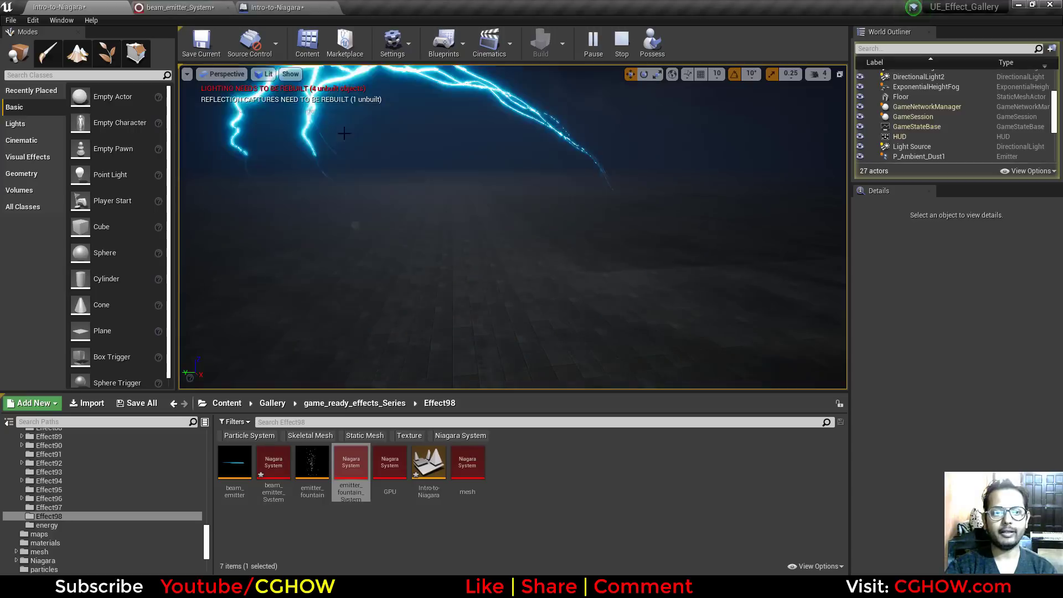
pyautogui.click(620, 44)
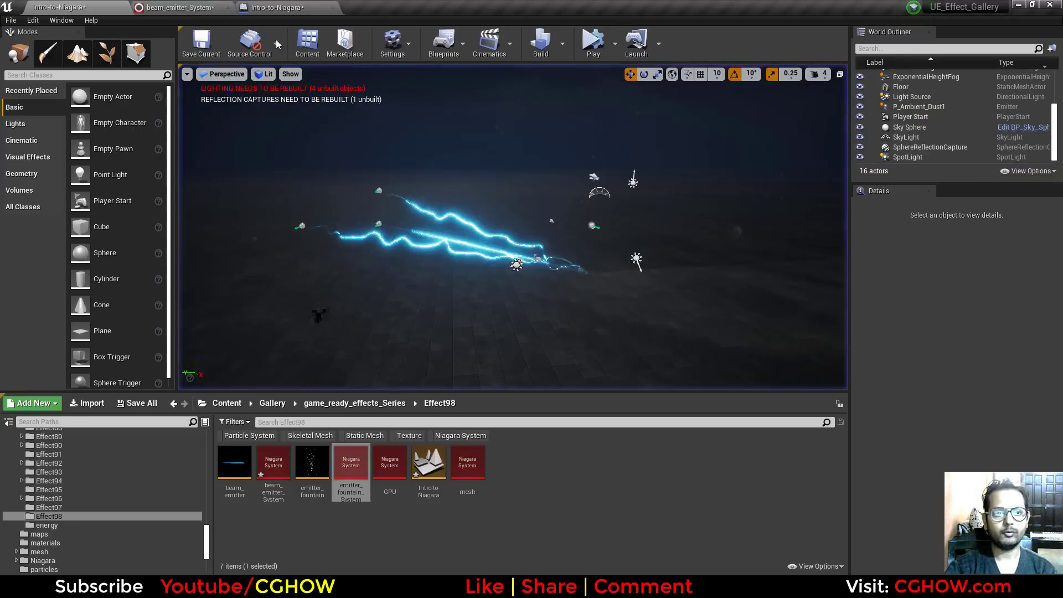
# - In Beam Emitter Setup, make the Beam Start Tangent and Beam End Tangent vectors read from new User parameters
pyautogui.click(180, 8)
pyautogui.click(539, 185)
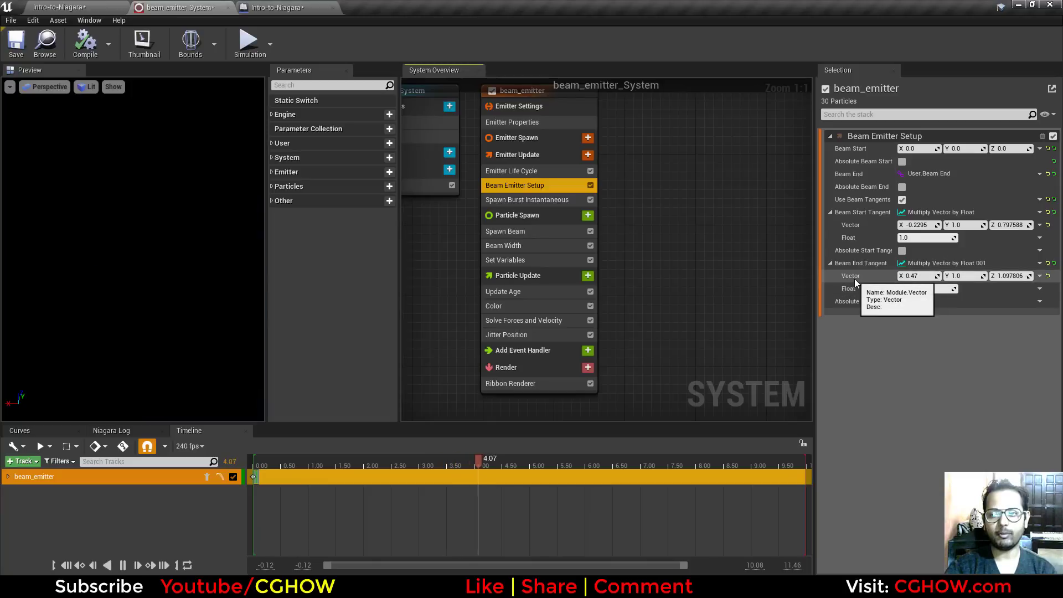
pyautogui.click(1039, 225)
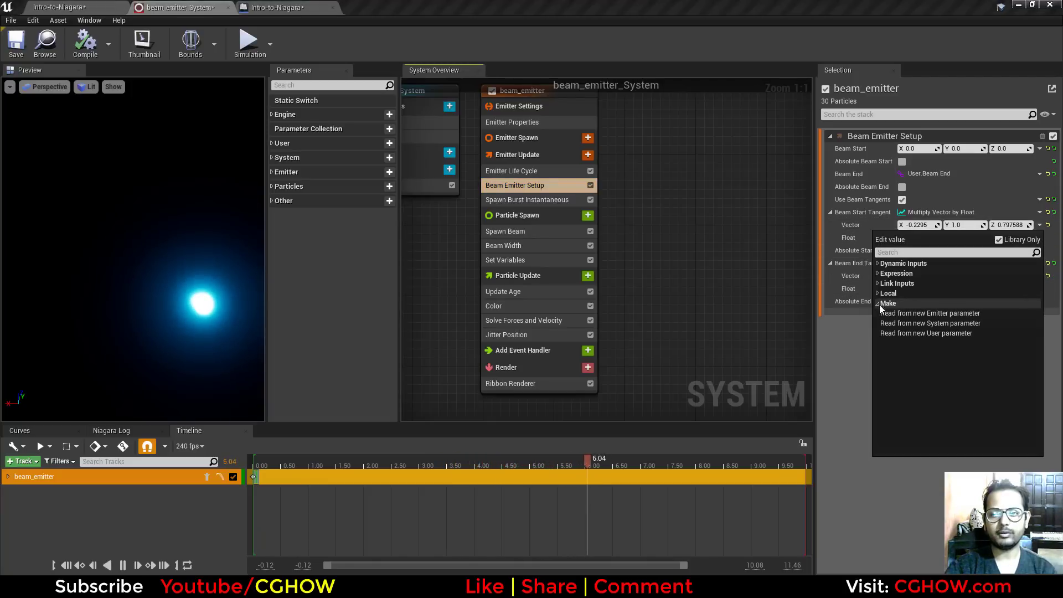
pyautogui.click(952, 335)
pyautogui.click(1041, 276)
pyautogui.click(944, 386)
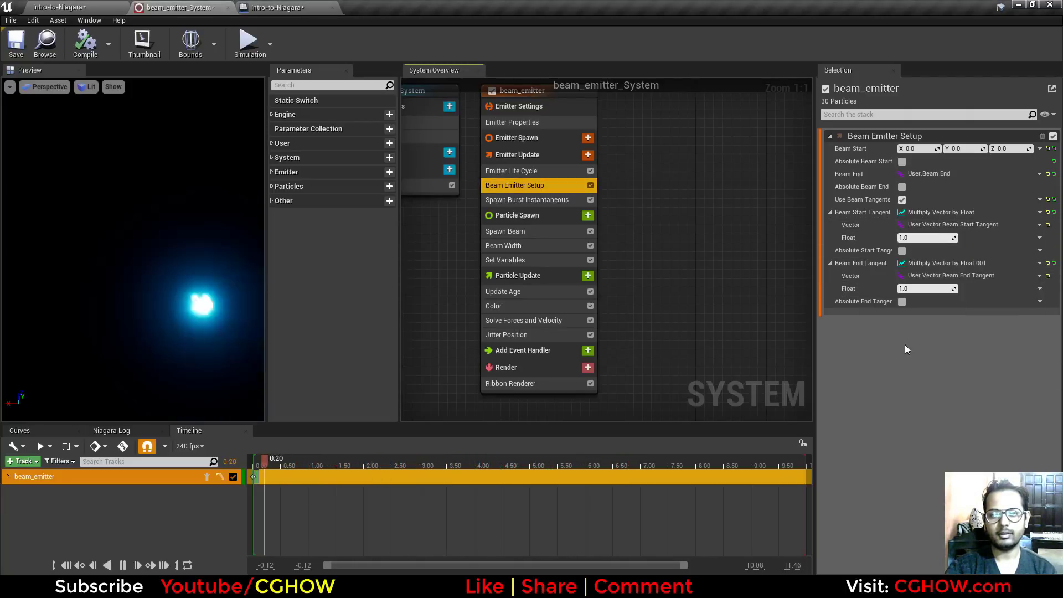
# - Show the system's User Parameters with full names and copy the name of the Beam Start Tangent parameter
pyautogui.moveTo(411, 202); pyautogui.dragTo(516, 272, button='right')
pyautogui.click(482, 193)
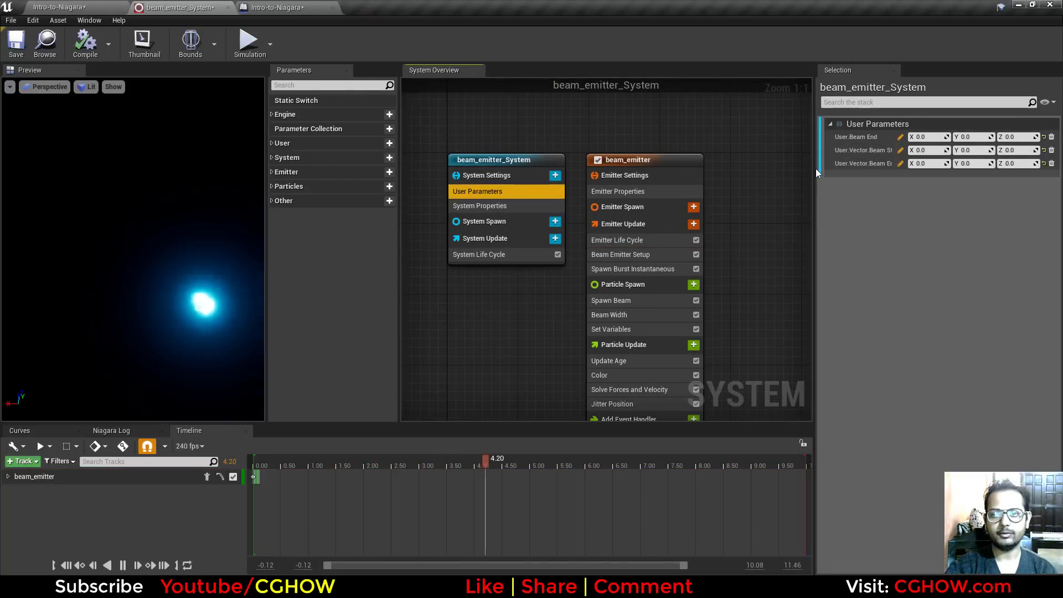
pyautogui.moveTo(802, 171); pyautogui.dragTo(718, 171)
pyautogui.doubleClick(781, 151)
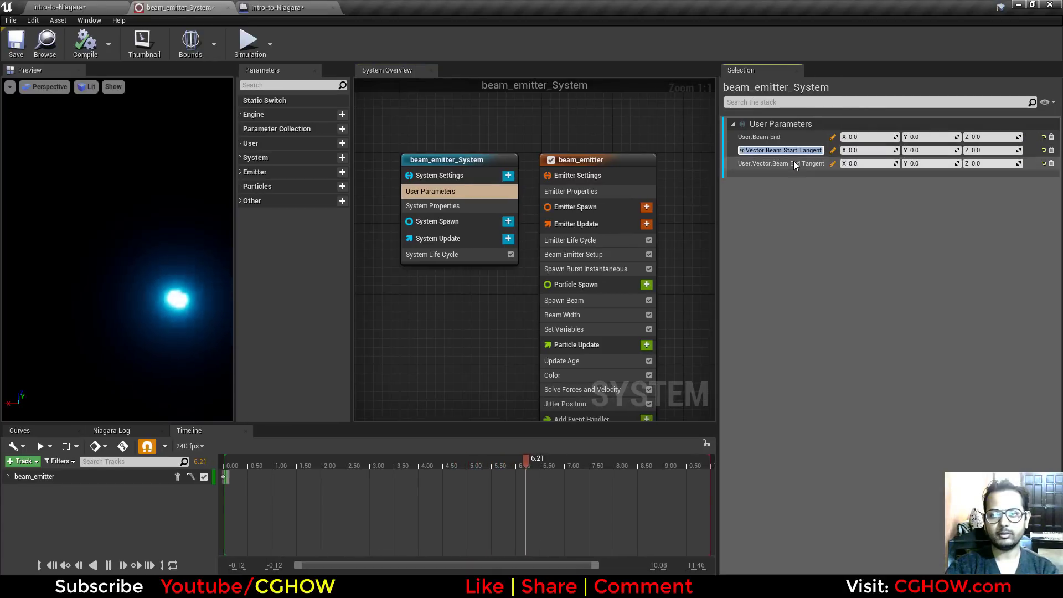
pyautogui.rightClick(796, 154)
pyautogui.click(822, 197)
# - Duplicate the Set Niagara Variable node in the Level Blueprint and connect the original's execution output to the copy
pyautogui.click(318, 8)
pyautogui.moveTo(705, 341); pyautogui.dragTo(499, 362, button='right')
pyautogui.click(494, 237)
pyautogui.hotkey('ctrl', 'c')
pyautogui.hotkey('ctrl', 'v')
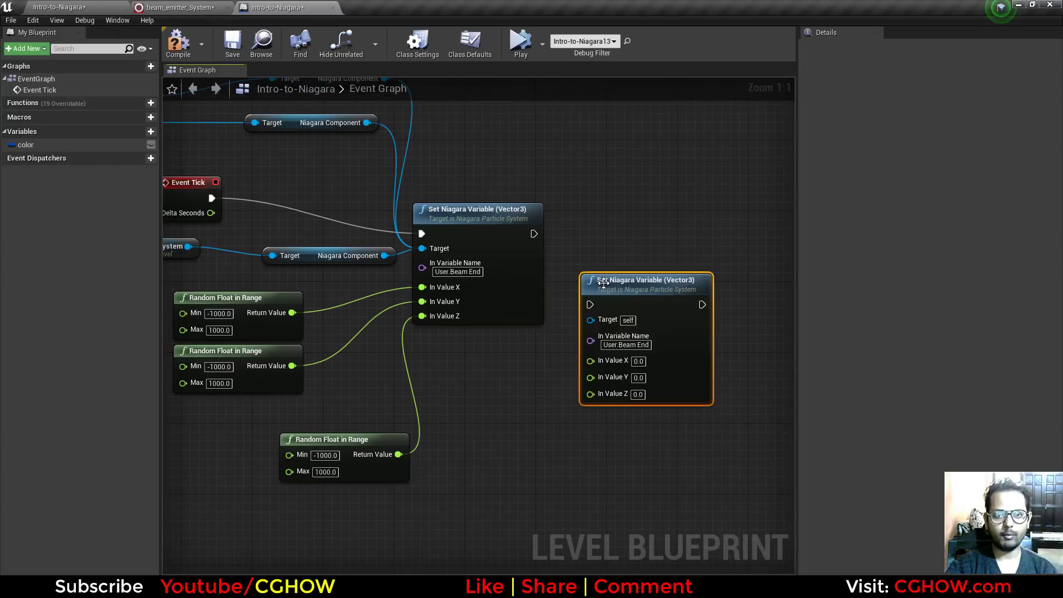
pyautogui.moveTo(529, 235); pyautogui.dragTo(539, 239)
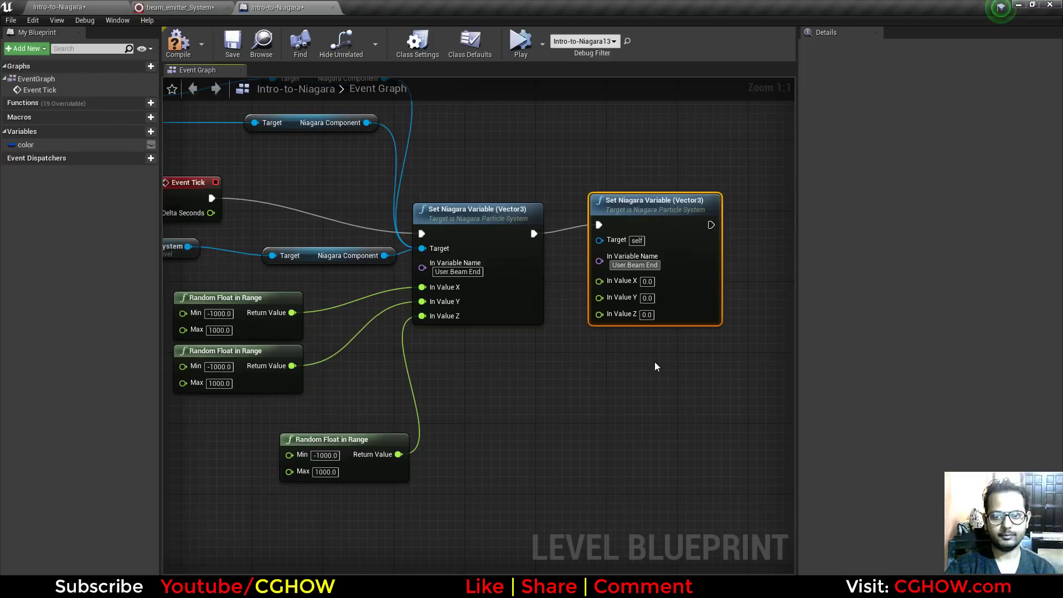
# - Copy the Beam Start Tangent user parameter's name and set the copied node's In Variable Name to User.Vector.Beam Start Tangent
pyautogui.hotkey('ctrl', 'v')
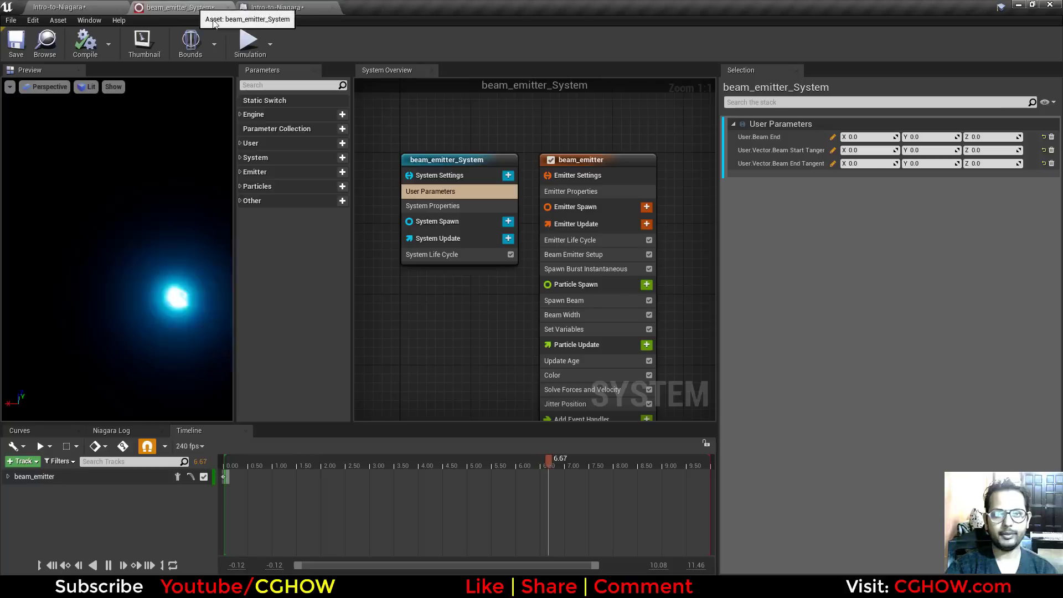
pyautogui.click(180, 7)
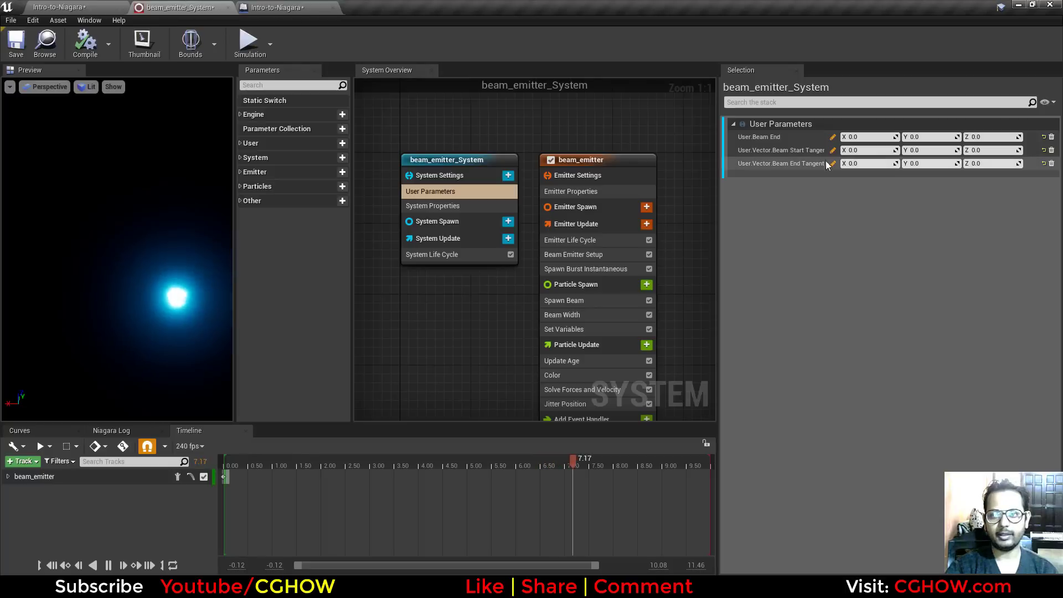
pyautogui.doubleClick(781, 150)
pyautogui.rightClick(791, 151)
pyautogui.click(817, 194)
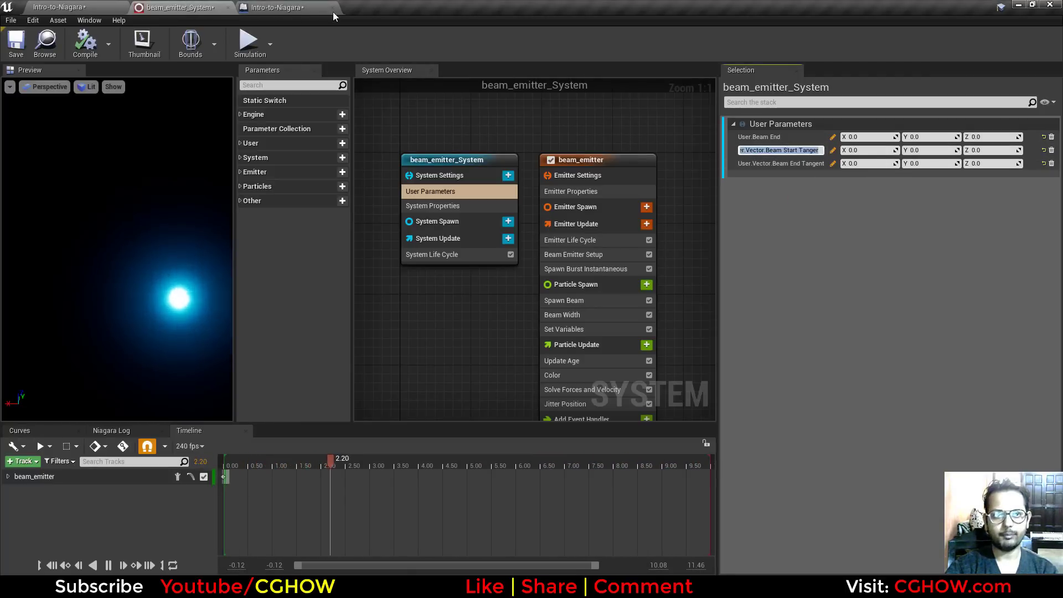
pyautogui.click(277, 7)
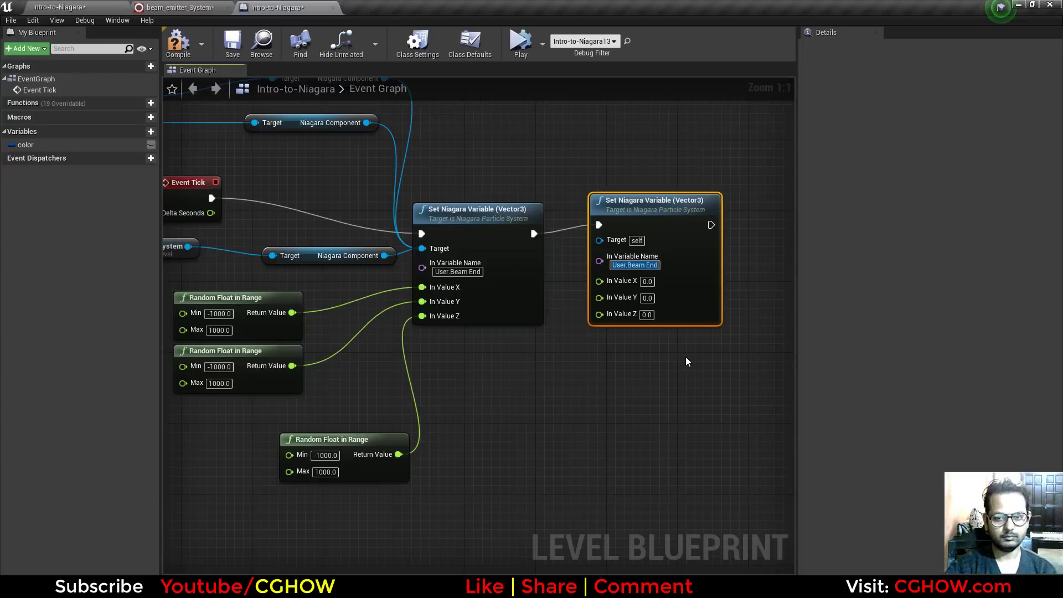
pyautogui.hotkey('ctrl', 'v')
pyautogui.press('Return')
# - Connect all three Niagara Component outputs to the Target of the Beam Start Tangent Set Niagara Variable node
pyautogui.scroll(-2, 681, 360)
pyautogui.moveTo(576, 377); pyautogui.dragTo(601, 408, button='right')
pyautogui.moveTo(482, 181); pyautogui.dragTo(643, 302)
pyautogui.moveTo(468, 214); pyautogui.dragTo(643, 303)
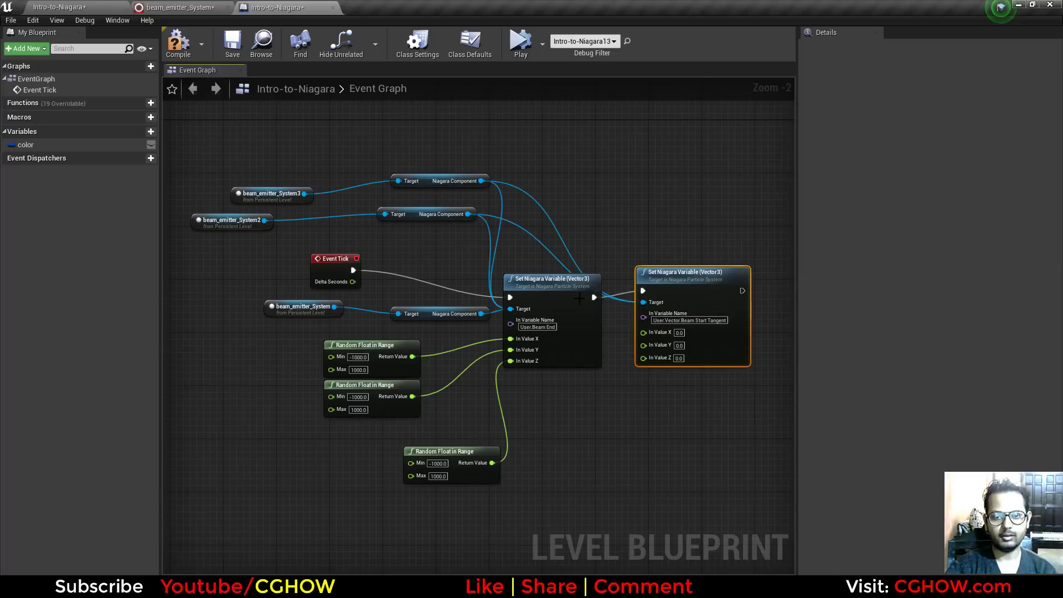
pyautogui.moveTo(482, 314); pyautogui.dragTo(485, 313)
pyautogui.moveTo(646, 303); pyautogui.dragTo(644, 303)
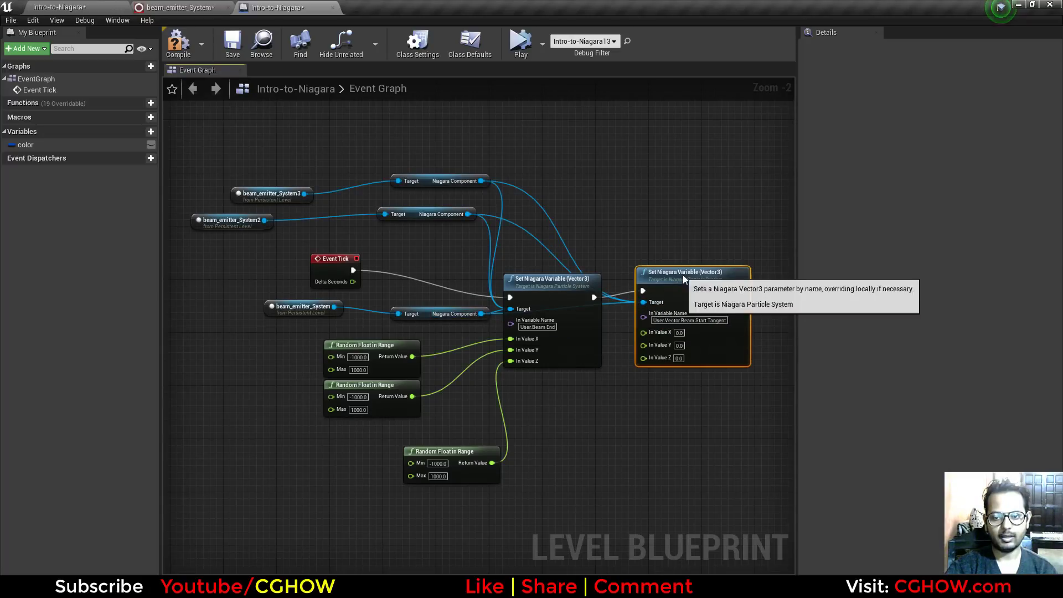
# - Feed In Value X of the Beam Start Tangent node from a Random Float in Range node with Min -1.0 and Max 1.0
pyautogui.scroll(2, 669, 394)
pyautogui.moveTo(397, 372); pyautogui.dragTo(469, 371, button='right')
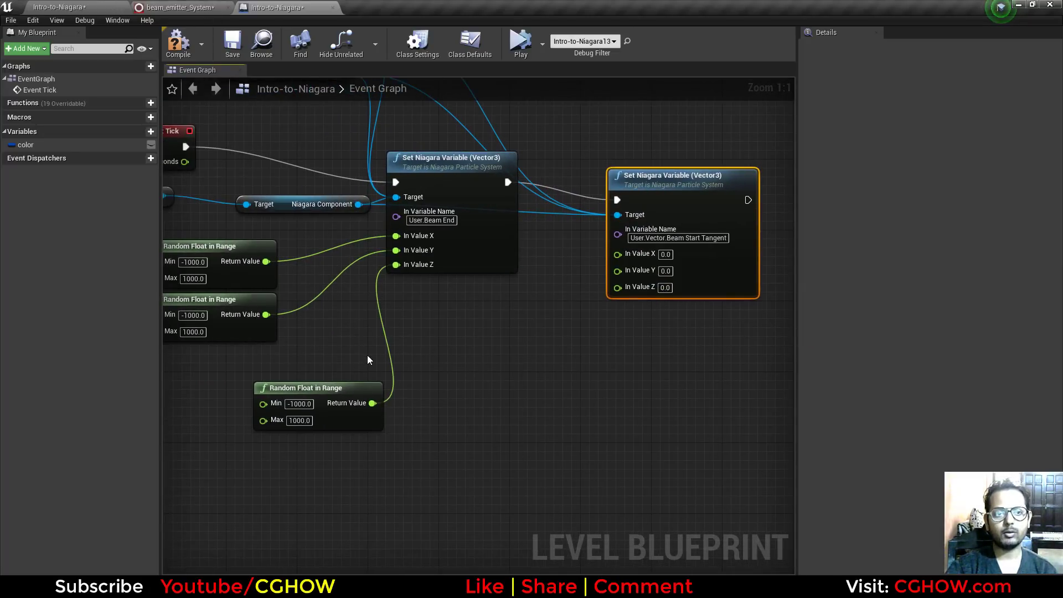
pyautogui.click(358, 423)
pyautogui.hotkey('ctrl', 'c')
pyautogui.hotkey('ctrl', 'v')
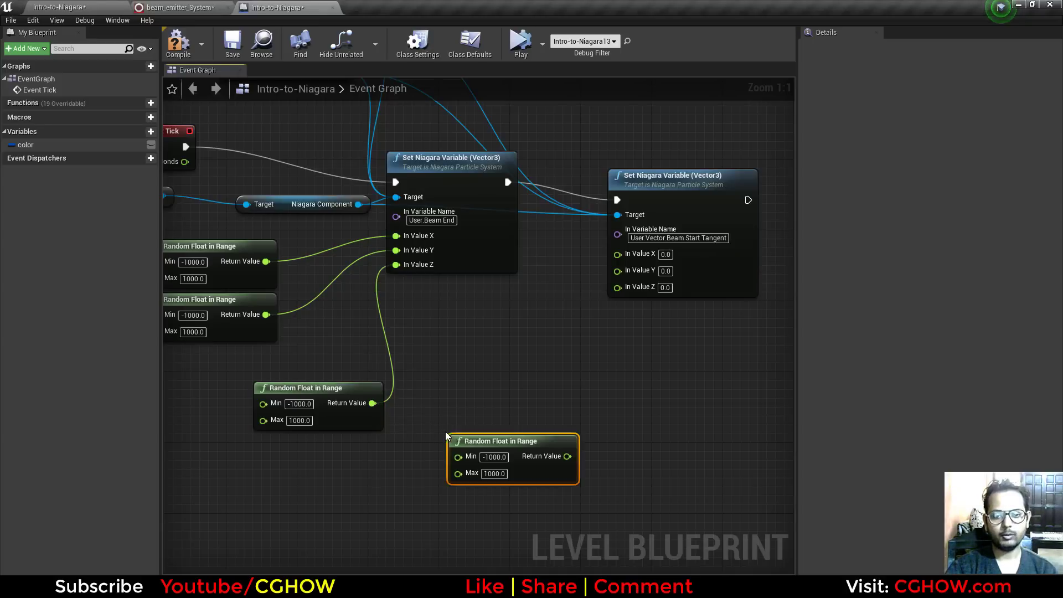
pyautogui.moveTo(512, 437); pyautogui.dragTo(618, 254)
pyautogui.moveTo(501, 361); pyautogui.dragTo(628, 295)
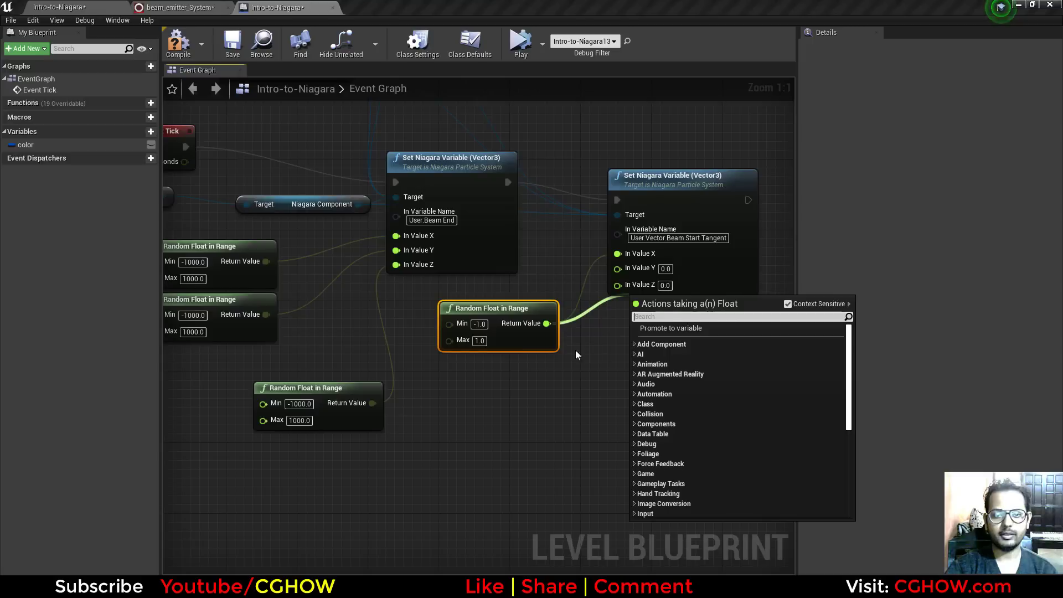
# - Duplicate the -1.0 to 1.0 Random Float in Range node twice and connect the copies to In Value Y and In Value Z
pyautogui.click(528, 339)
pyautogui.hotkey('ctrl', 'c')
pyautogui.hotkey('ctrl', 'v')
pyautogui.moveTo(652, 397); pyautogui.dragTo(443, 365)
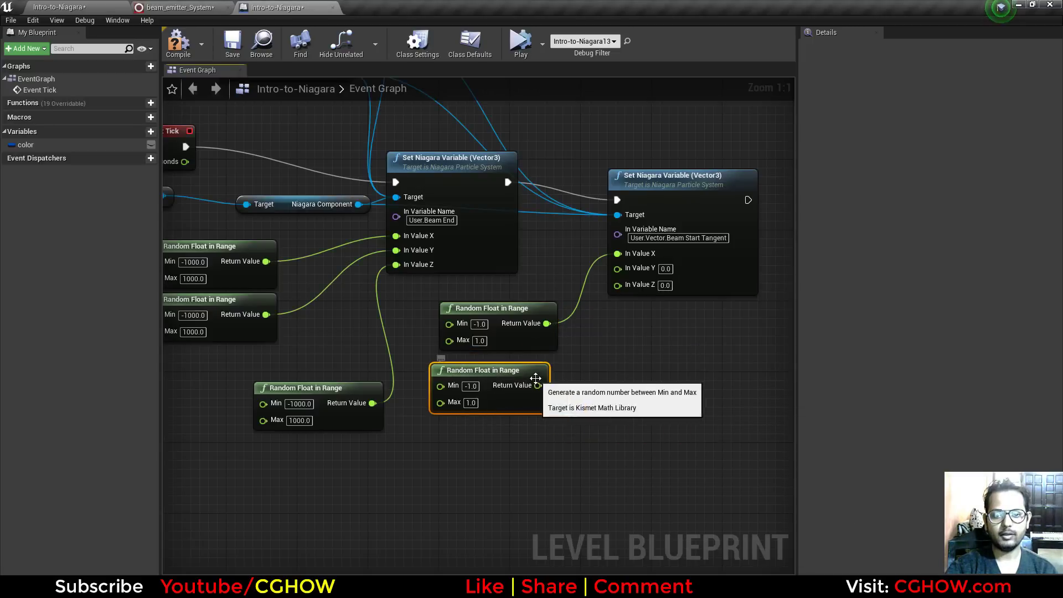
pyautogui.moveTo(538, 385); pyautogui.dragTo(588, 328)
pyautogui.moveTo(624, 270); pyautogui.dragTo(619, 268)
pyautogui.hotkey('ctrl', 'v')
pyautogui.moveTo(587, 413); pyautogui.dragTo(444, 421)
pyautogui.moveTo(548, 439); pyautogui.dragTo(617, 282)
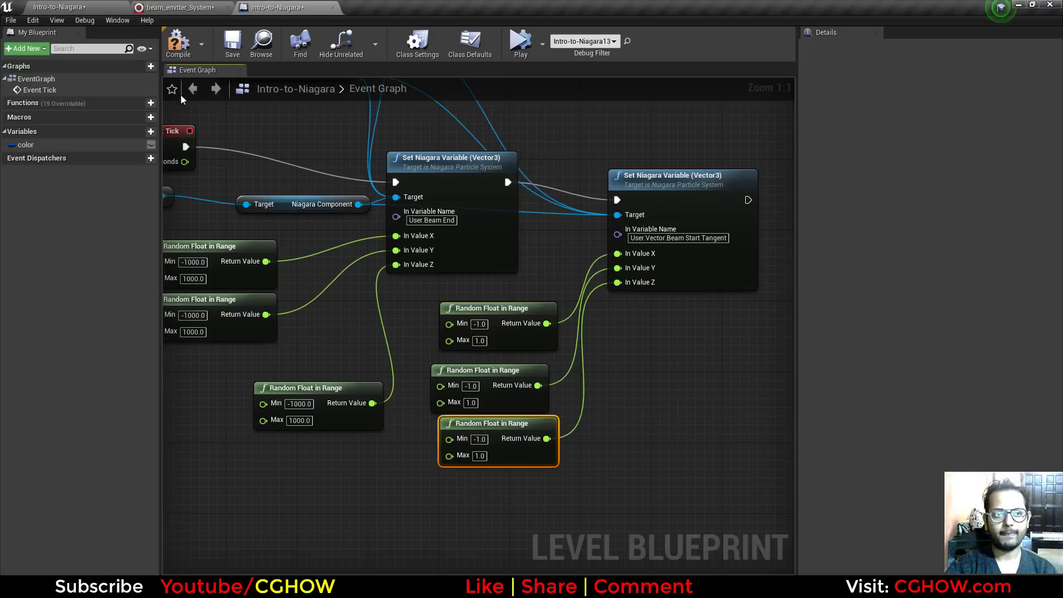
# - Save the Intro-to-Niagara map and simulate the level to check the beams' motion
pyautogui.click(61, 8)
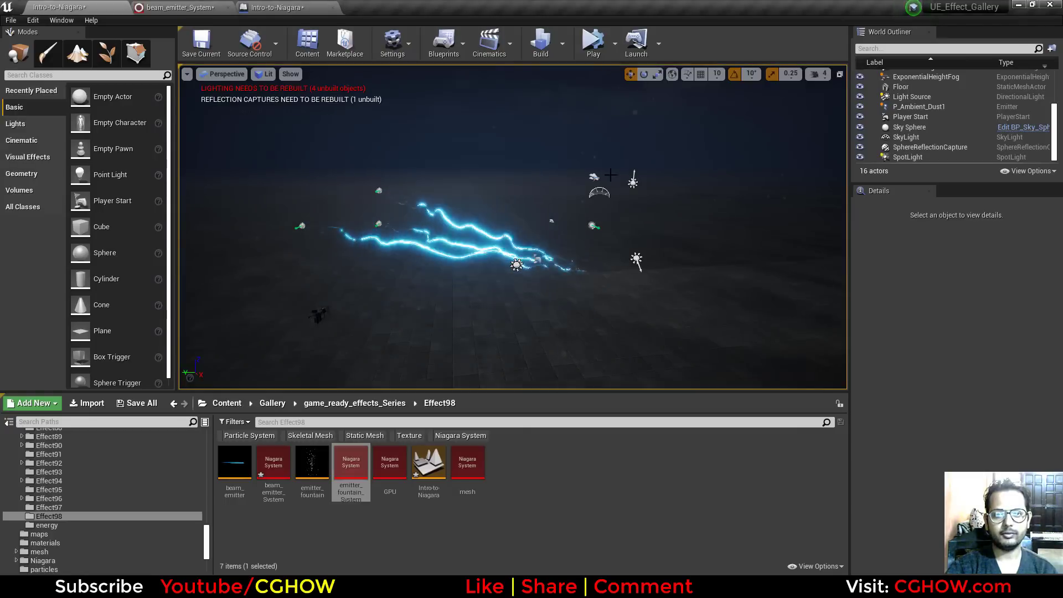
pyautogui.click(591, 46)
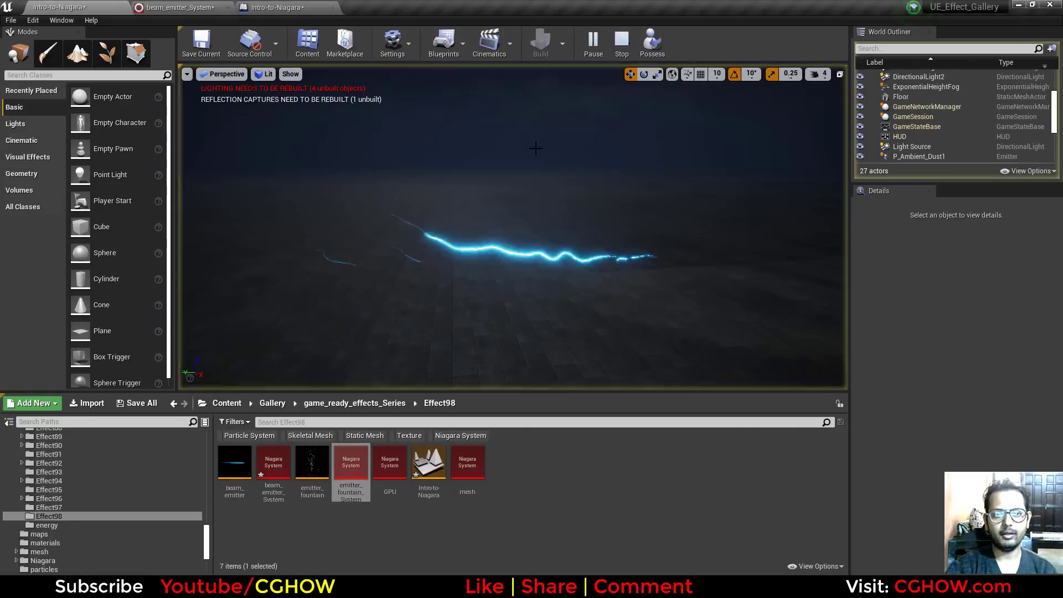
pyautogui.click(622, 44)
pyautogui.click(202, 45)
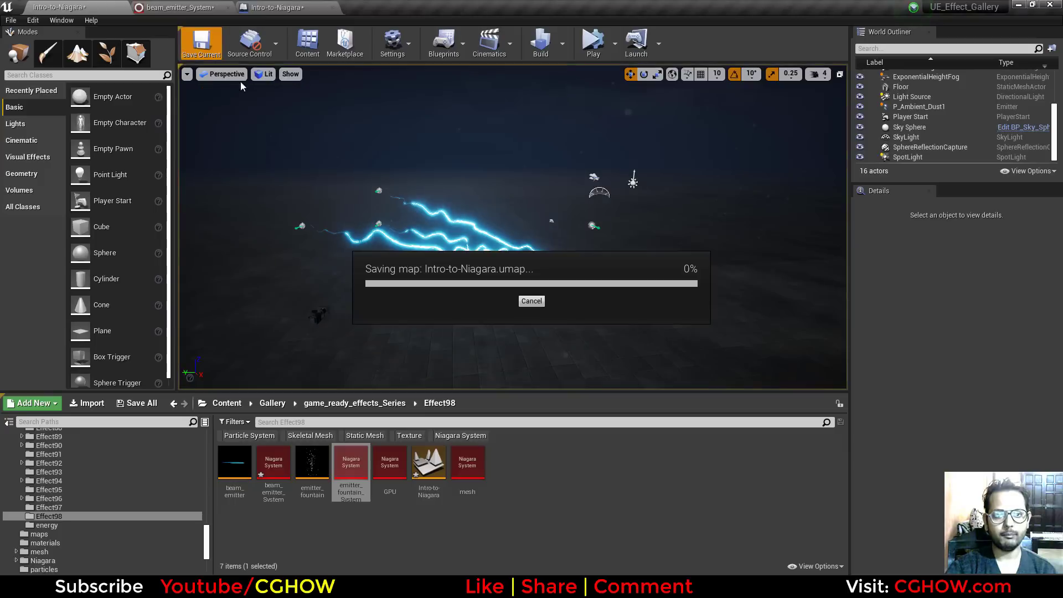
pyautogui.click(593, 44)
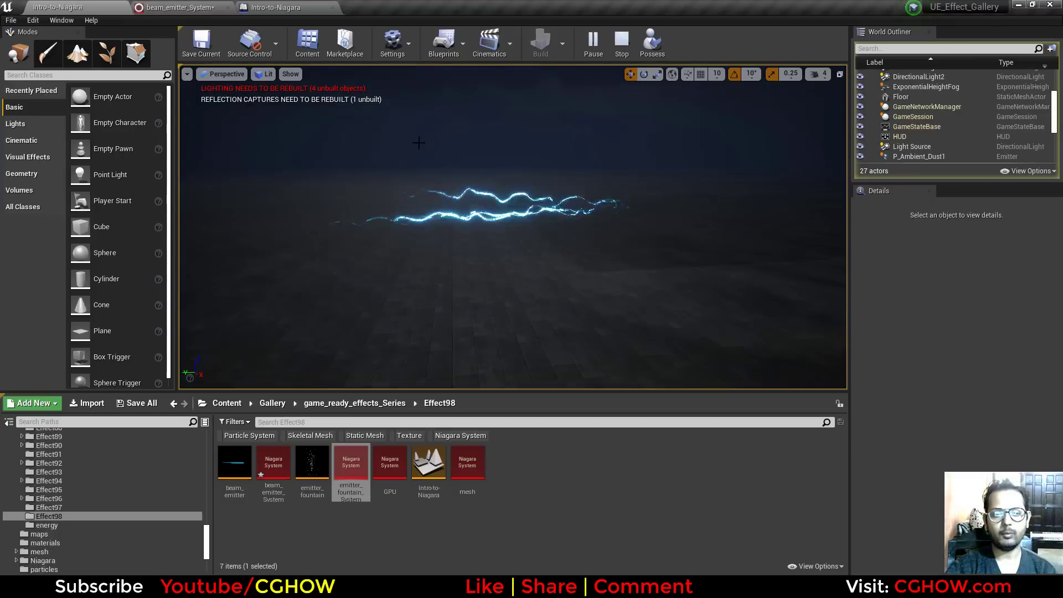
pyautogui.click(622, 37)
# - Move the Event Tick node in the Level Blueprint up, farther above the beam_emitter_System reference
pyautogui.scroll(-4, 441, 286)
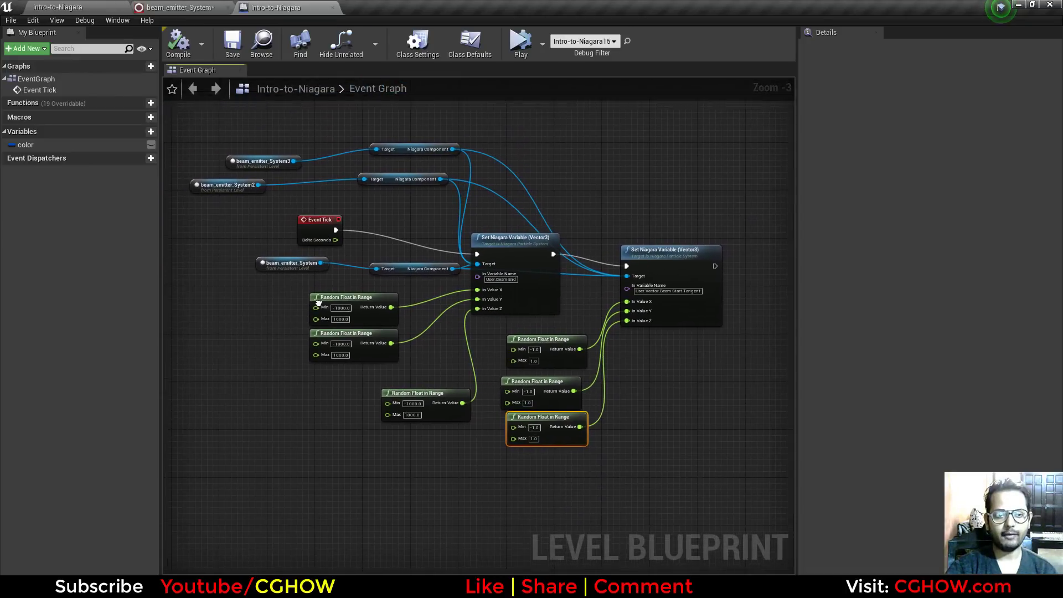
pyautogui.moveTo(317, 297); pyautogui.dragTo(370, 375, button='right')
pyautogui.moveTo(360, 298); pyautogui.dragTo(348, 274)
pyautogui.moveTo(480, 402); pyautogui.dragTo(392, 345, button='right')
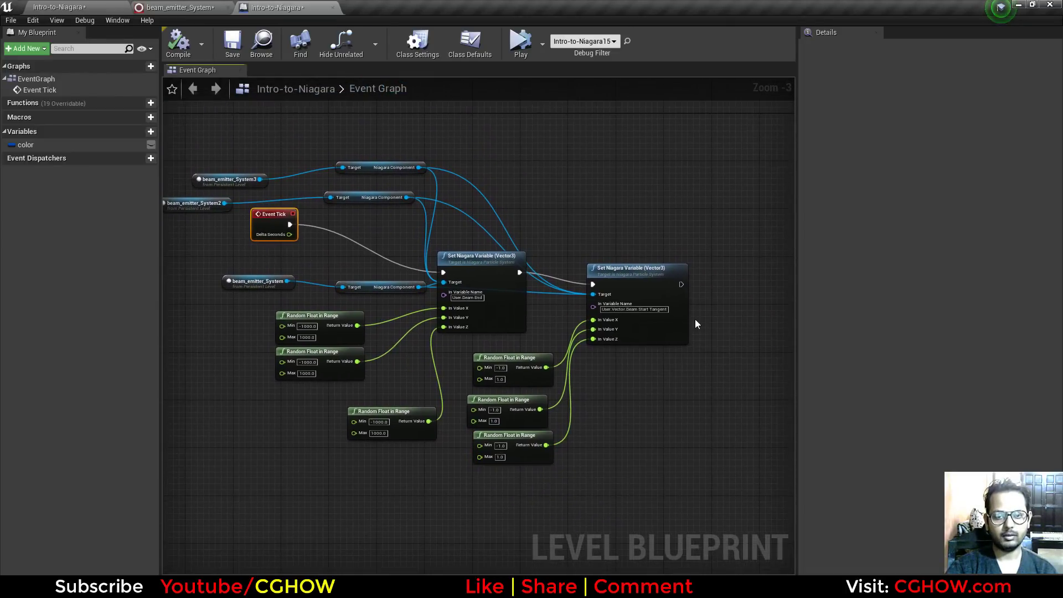
# - Duplicate the Beam End and Beam Start Tangent Set Niagara Variable pair twice and place the copies after the originals
pyautogui.moveTo(639, 238); pyautogui.dragTo(500, 314)
pyautogui.hotkey('ctrl', 'c')
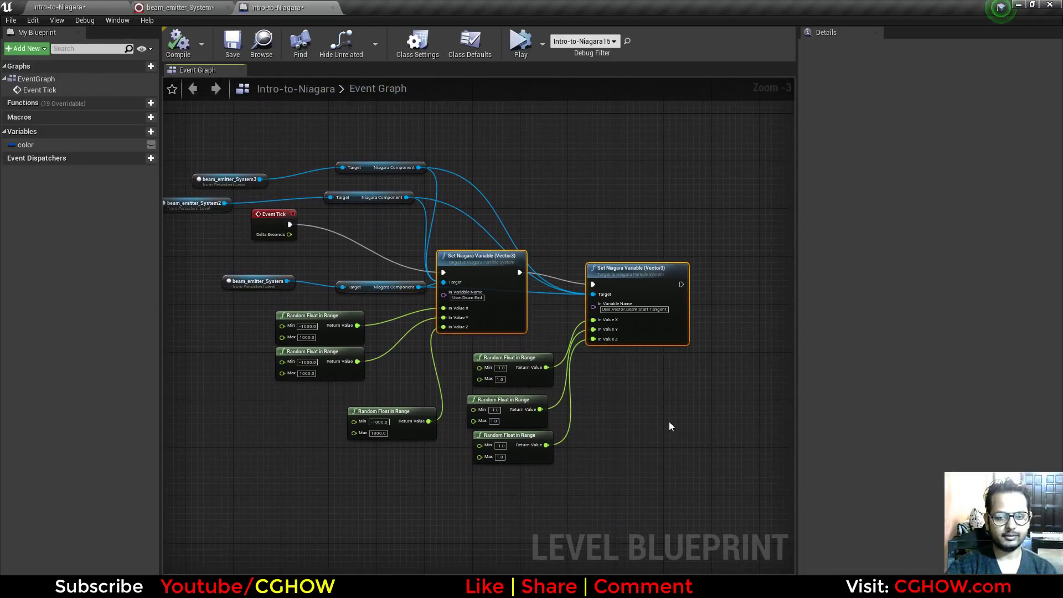
pyautogui.hotkey('ctrl', 'v')
pyautogui.moveTo(660, 480); pyautogui.dragTo(505, 454, button='right')
pyautogui.moveTo(505, 454); pyautogui.dragTo(656, 310)
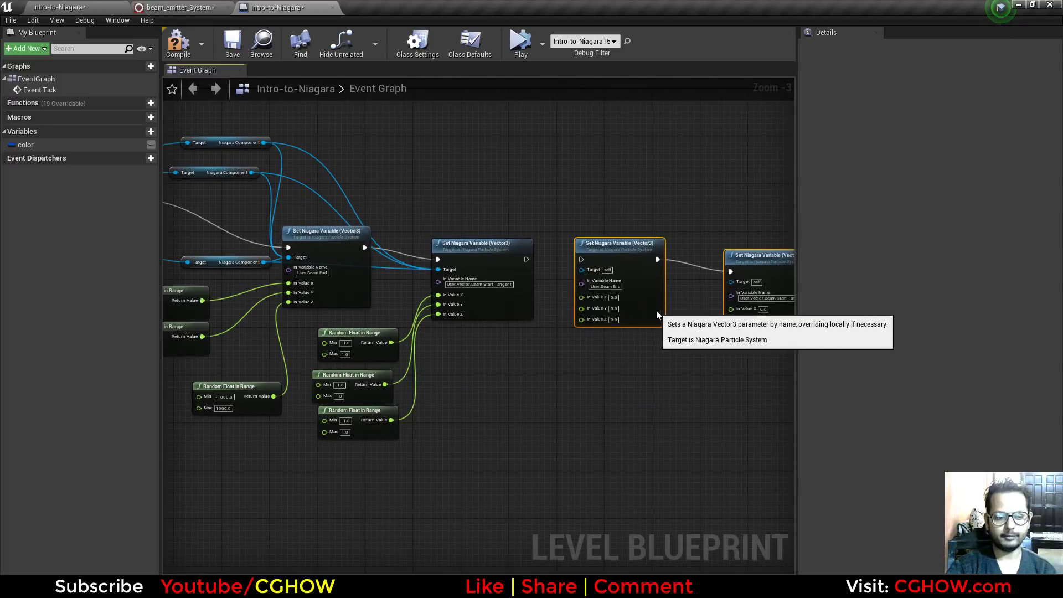
pyautogui.moveTo(624, 358); pyautogui.dragTo(360, 391, button='right')
pyautogui.hotkey('ctrl', 'v')
pyautogui.moveTo(467, 458); pyautogui.dragTo(683, 364)
# - Align the third -1000 to 1000 random node under the other two and disconnect the beam_emitter_System2 and System3 components from the original pair
pyautogui.moveTo(166, 412); pyautogui.dragTo(556, 429, button='right')
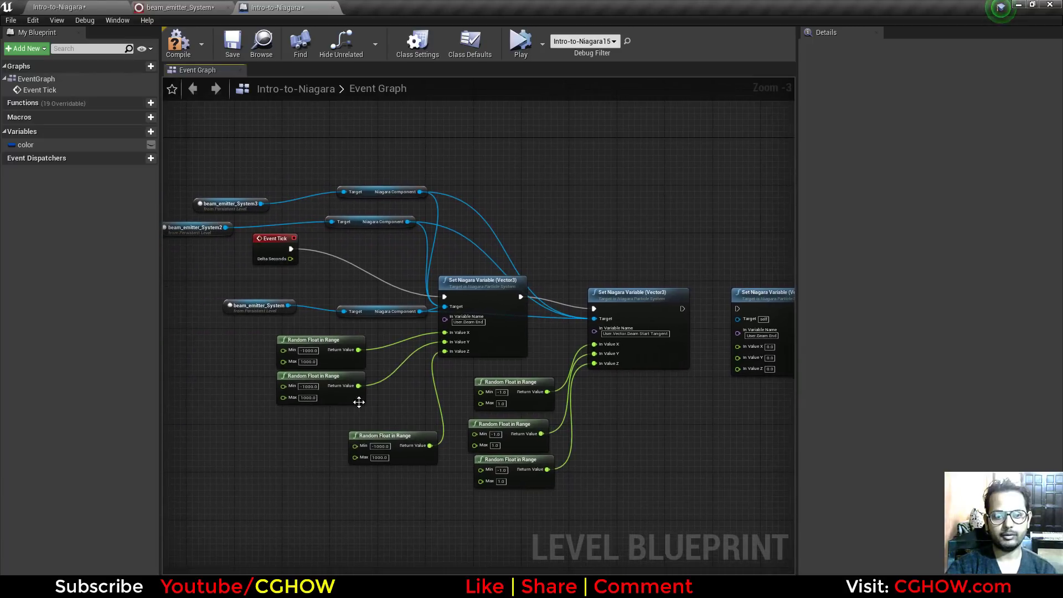
pyautogui.moveTo(413, 455); pyautogui.dragTo(342, 444)
pyautogui.moveTo(386, 450); pyautogui.dragTo(426, 510, button='right')
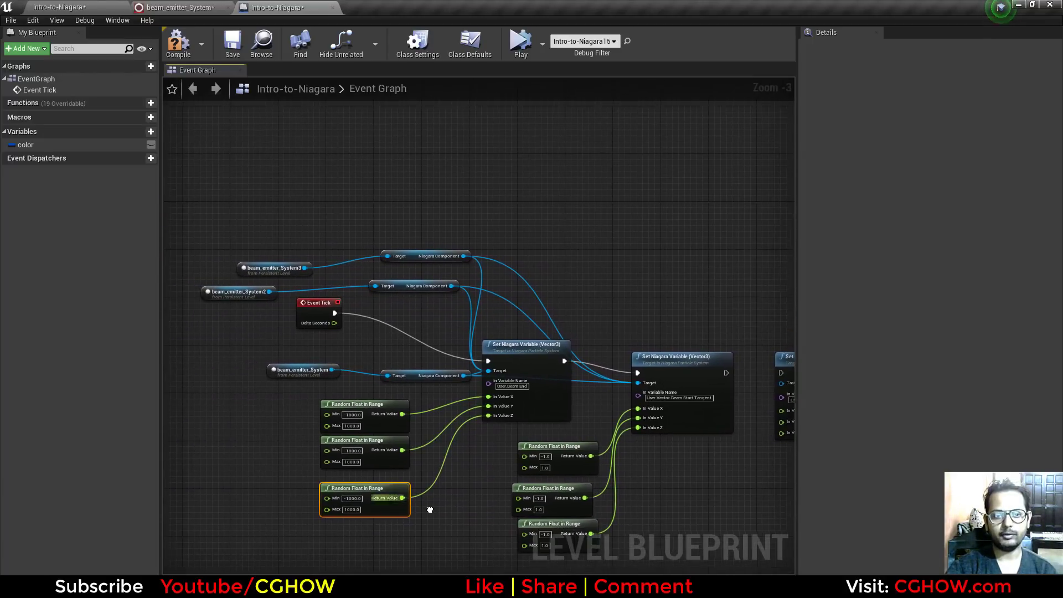
pyautogui.moveTo(466, 287); pyautogui.dragTo(463, 288)
pyautogui.keyDown('alt'); pyautogui.click(453, 286); pyautogui.keyUp('alt')
pyautogui.keyDown('alt'); pyautogui.click(464, 257); pyautogui.keyUp('alt')
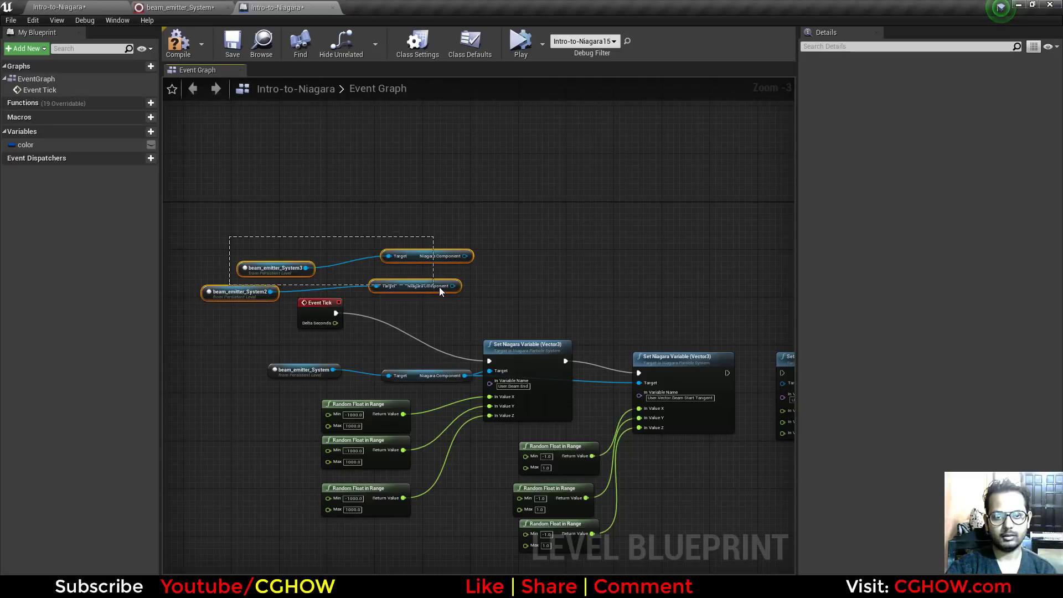
# - Move the System2 and System3 references above the copies and connect System2's Niagara Component to both Targets of the first copied pair
pyautogui.moveTo(403, 287); pyautogui.dragTo(751, 239)
pyautogui.moveTo(732, 264); pyautogui.dragTo(342, 239, button='right')
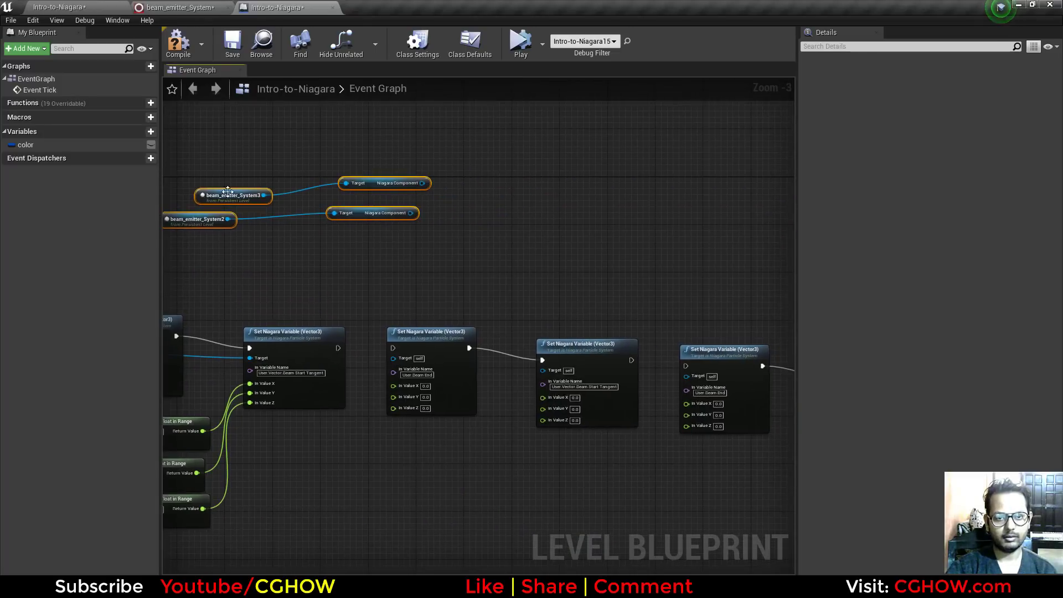
pyautogui.moveTo(360, 214); pyautogui.dragTo(480, 306)
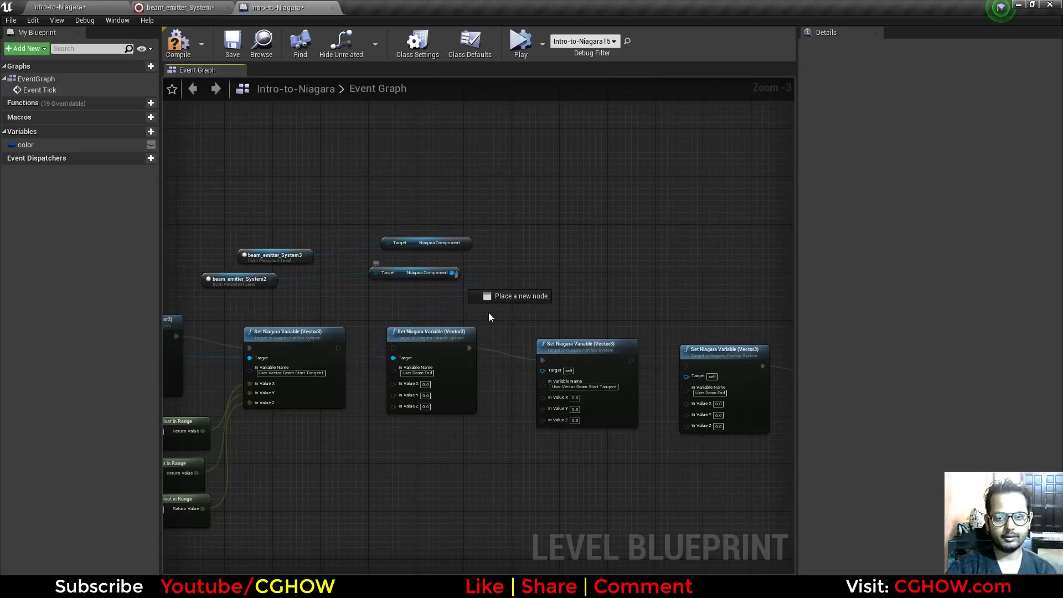
# - Move the beam_emitter_System3 nodes above the second copied pair and connect their Niagara Component to both Targets
pyautogui.moveTo(274, 266); pyautogui.dragTo(555, 229)
pyautogui.moveTo(712, 239); pyautogui.dragTo(509, 211, button='right')
pyautogui.moveTo(542, 183); pyautogui.dragTo(494, 355)
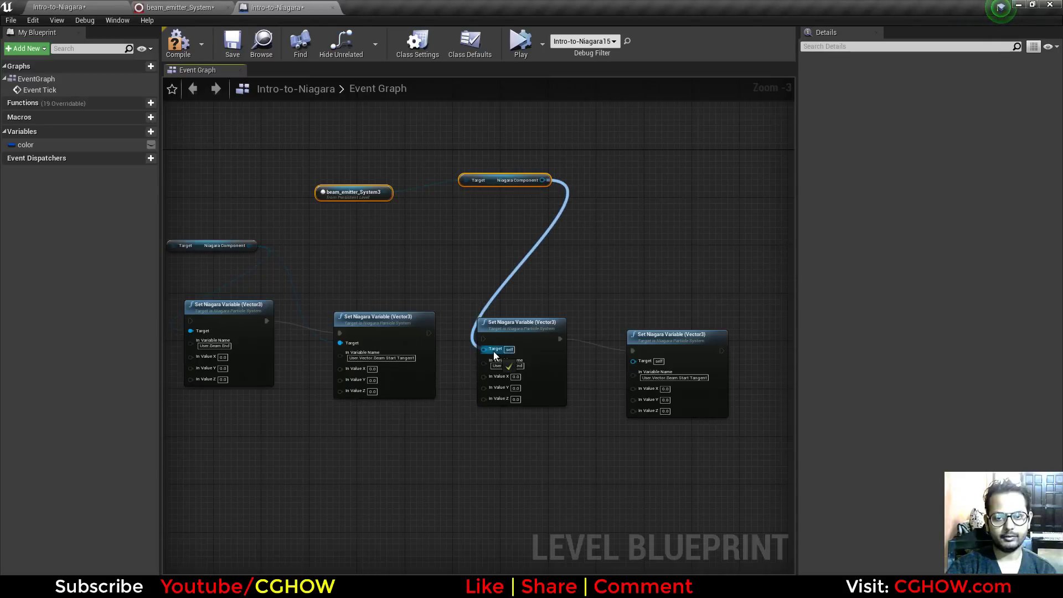
pyautogui.moveTo(635, 367); pyautogui.dragTo(635, 362)
# - Chain the three Set Niagara Variable pairs by connecting each Beam Start Tangent node's execution output to the following Beam End node
pyautogui.moveTo(358, 394); pyautogui.dragTo(565, 405, button='right')
pyautogui.scroll(3, 355, 357)
pyautogui.moveTo(345, 317); pyautogui.dragTo(416, 328)
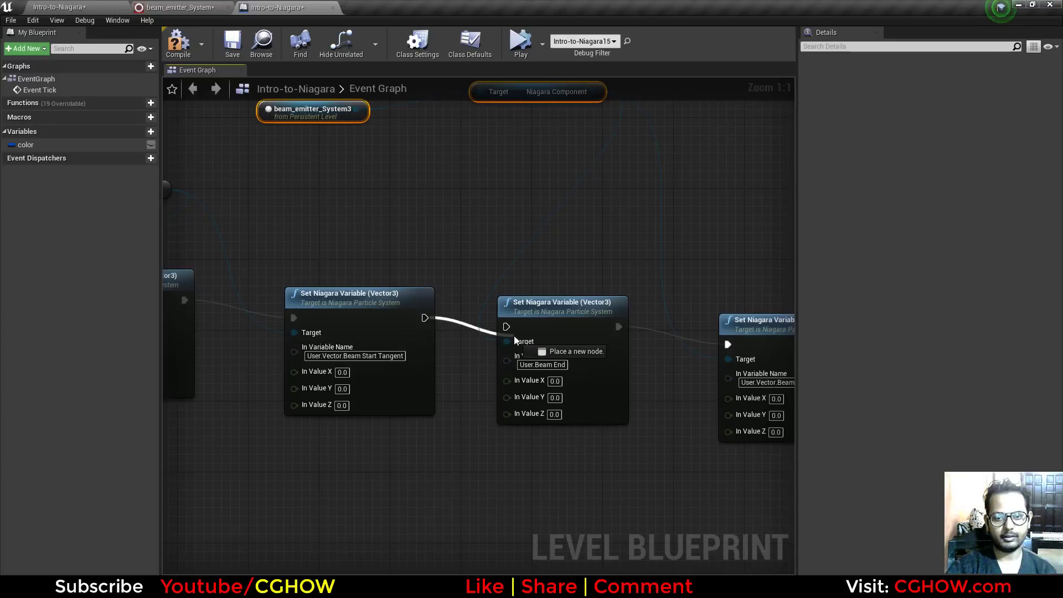
pyautogui.moveTo(515, 331); pyautogui.dragTo(515, 331)
pyautogui.moveTo(774, 356); pyautogui.dragTo(499, 353, button='right')
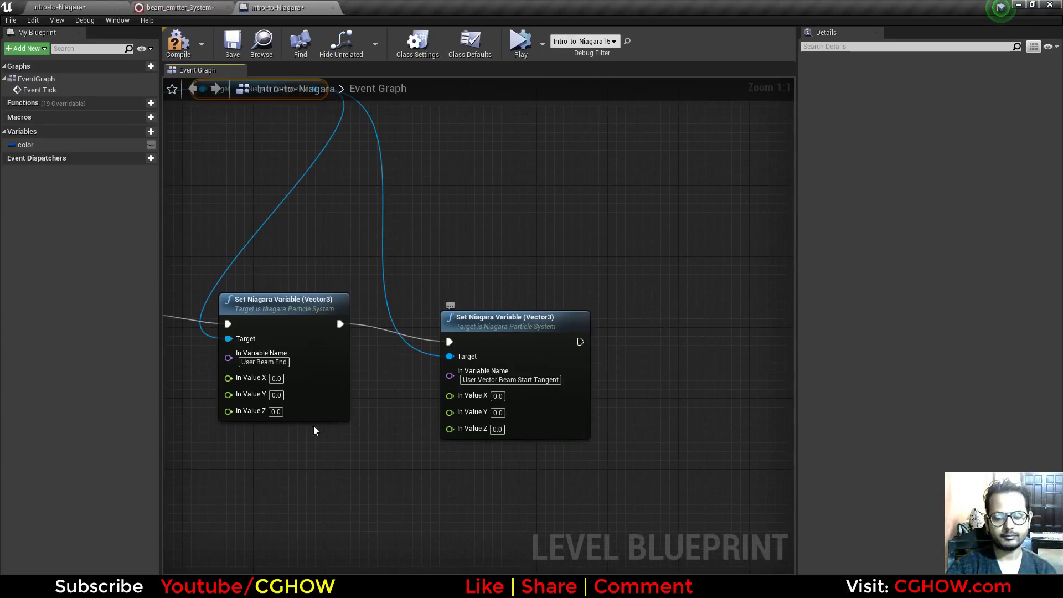
# - Duplicate the three -1000 to 1000 Random Float in Range nodes and connect them to X, Y and Z of System2's Beam End node
pyautogui.moveTo(314, 424); pyautogui.dragTo(653, 366, button='right')
pyautogui.scroll(-2, 389, 455)
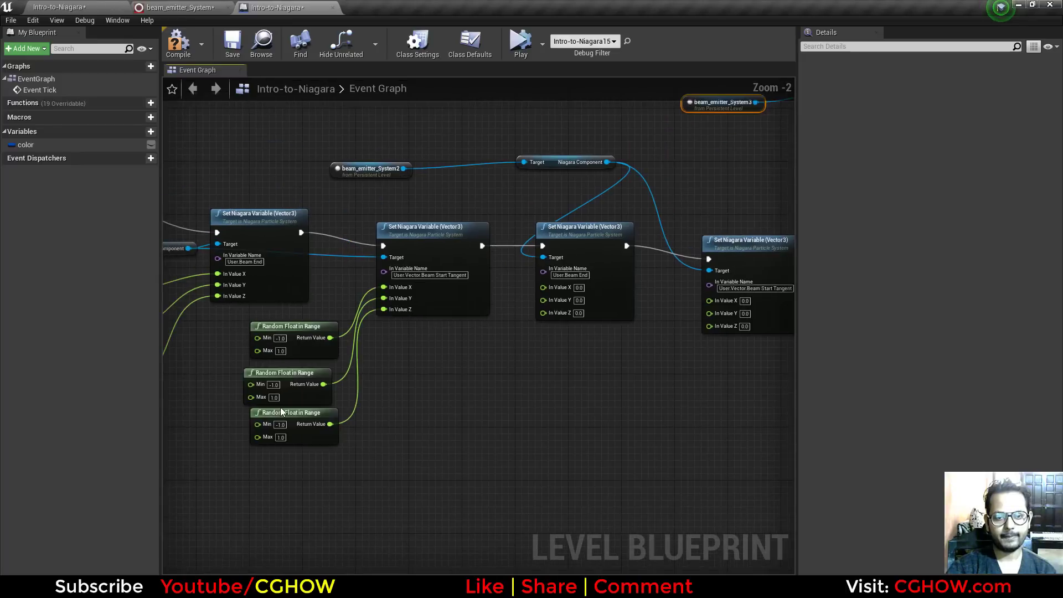
pyautogui.moveTo(167, 437); pyautogui.dragTo(336, 437, button='right')
pyautogui.rightClick(337, 437)
pyautogui.click(305, 451)
pyautogui.moveTo(669, 382); pyautogui.dragTo(357, 367, button='right')
pyautogui.hotkey('ctrl', 'v')
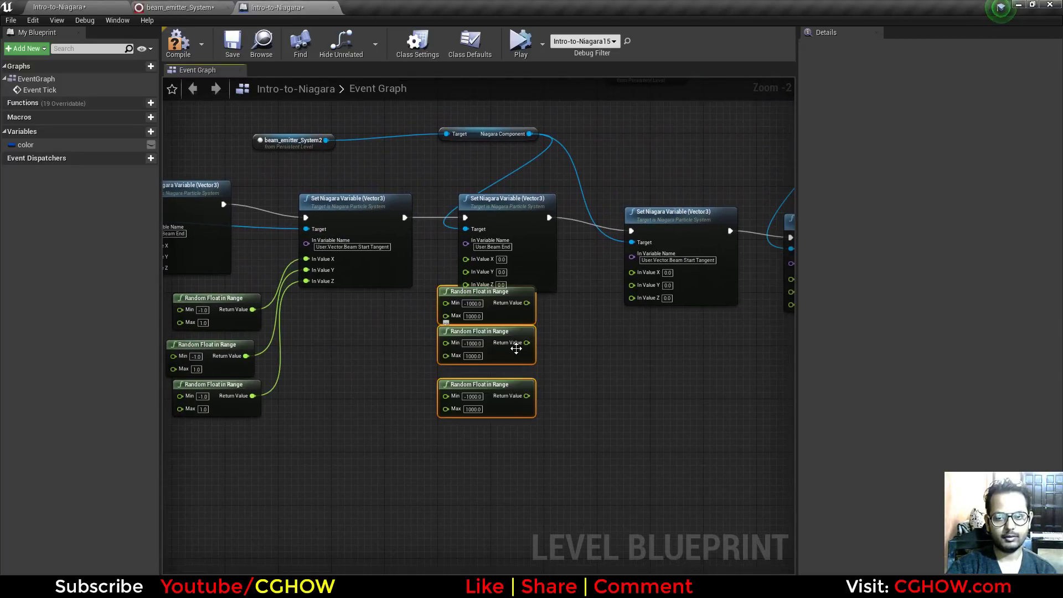
pyautogui.moveTo(517, 348); pyautogui.dragTo(418, 388)
pyautogui.moveTo(427, 343); pyautogui.dragTo(470, 263)
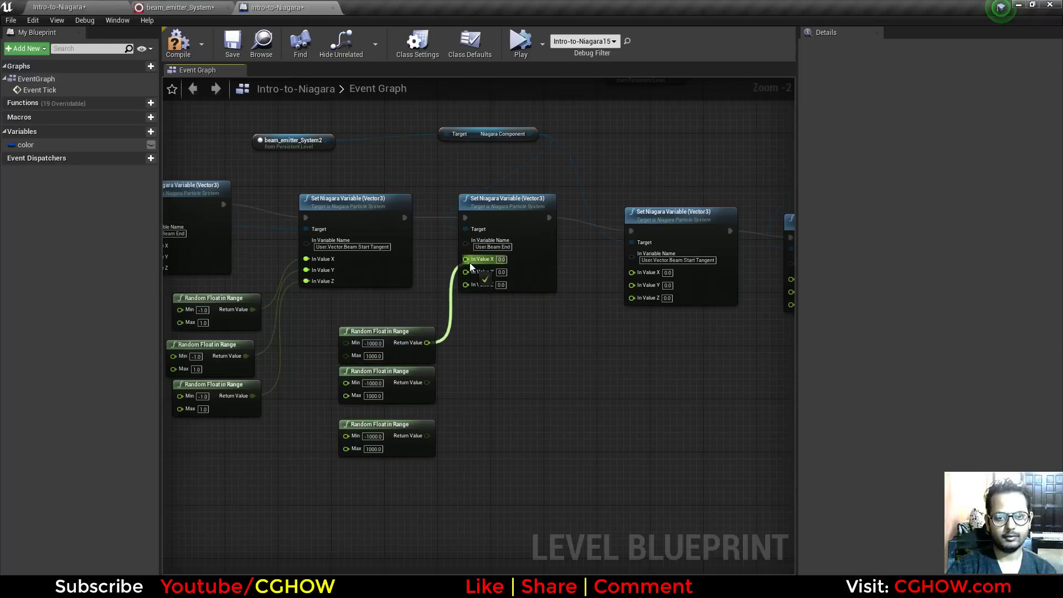
pyautogui.moveTo(421, 384); pyautogui.dragTo(426, 382)
pyautogui.moveTo(427, 436); pyautogui.dragTo(463, 359)
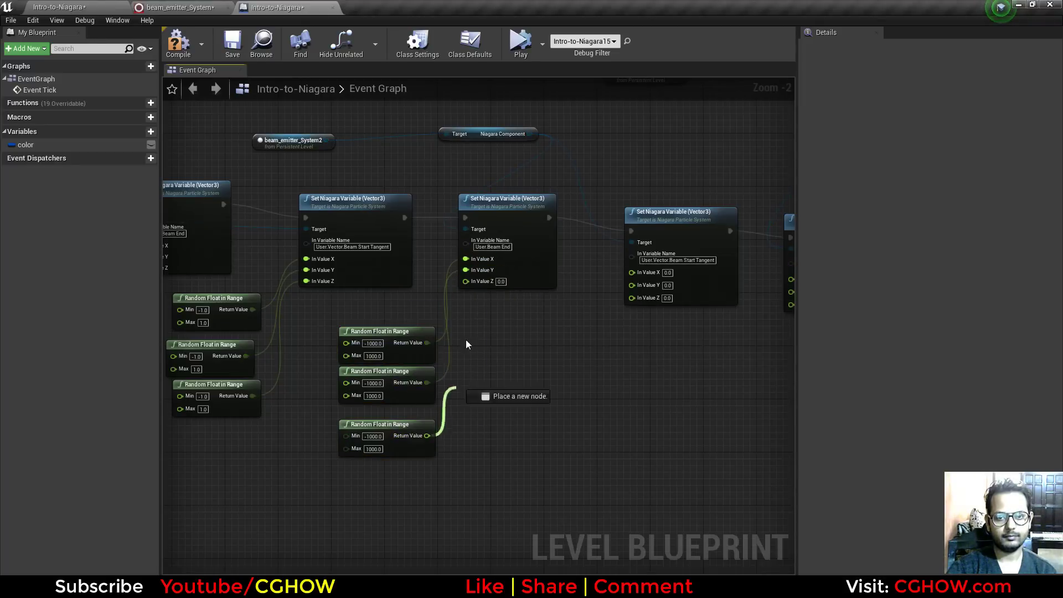
# - Paste another three -1000 to 1000 random nodes and connect them to X, Y and Z of System3's Beam End node
pyautogui.moveTo(576, 396); pyautogui.dragTo(485, 356, button='right')
pyautogui.hotkey('ctrl', 'v')
pyautogui.moveTo(584, 361); pyautogui.dragTo(558, 271)
pyautogui.moveTo(558, 388); pyautogui.dragTo(563, 297)
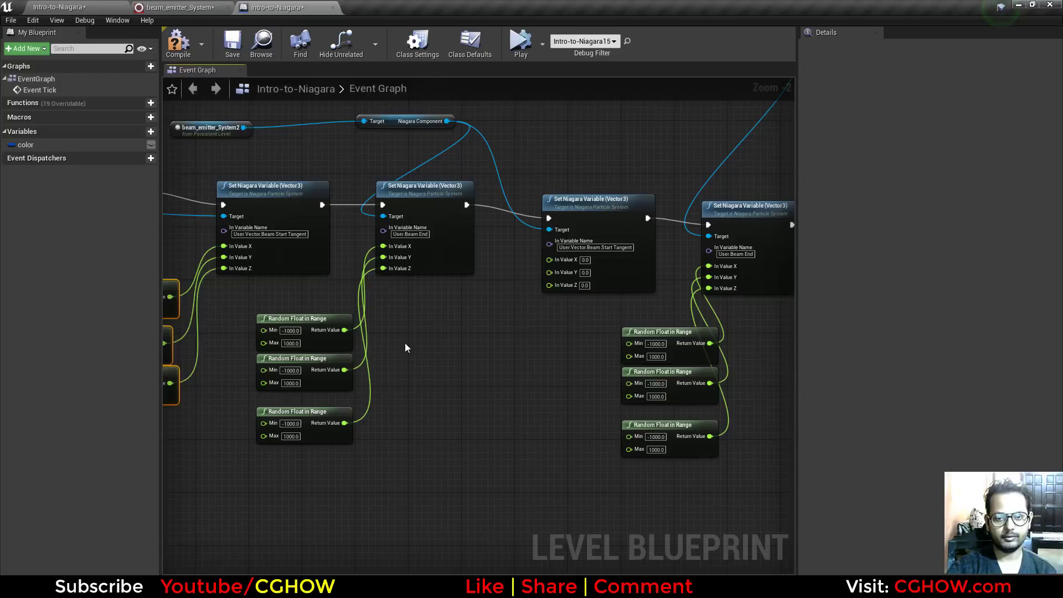
# - Duplicate the three -1.0 to 1.0 random nodes and connect them to X, Y and Z of System2's Beam Start Tangent node
pyautogui.hotkey('ctrl', 'v')
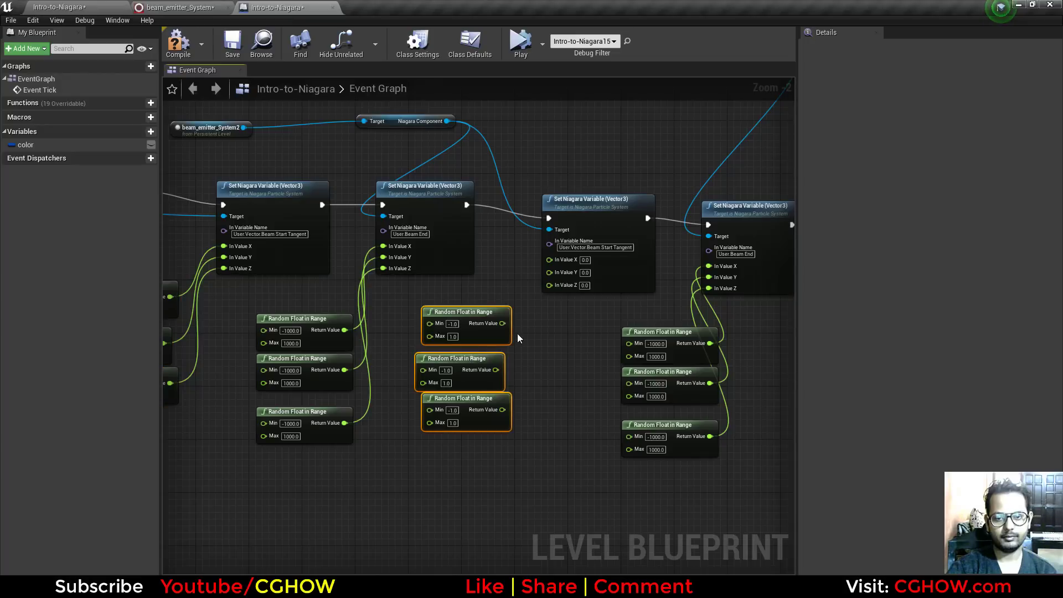
pyautogui.moveTo(502, 324); pyautogui.dragTo(509, 320)
pyautogui.moveTo(550, 262); pyautogui.dragTo(549, 260)
pyautogui.moveTo(495, 370); pyautogui.dragTo(550, 271)
pyautogui.moveTo(502, 410); pyautogui.dragTo(549, 282)
# - Paste another three -1.0 to 1.0 random nodes and connect them to X, Y and Z of System3's Beam Start Tangent node
pyautogui.moveTo(555, 356); pyautogui.dragTo(285, 358, button='right')
pyautogui.hotkey('ctrl', 'v')
pyautogui.moveTo(636, 338); pyautogui.dragTo(607, 281)
pyautogui.moveTo(612, 405); pyautogui.dragTo(610, 293)
pyautogui.moveTo(618, 445); pyautogui.dragTo(605, 304)
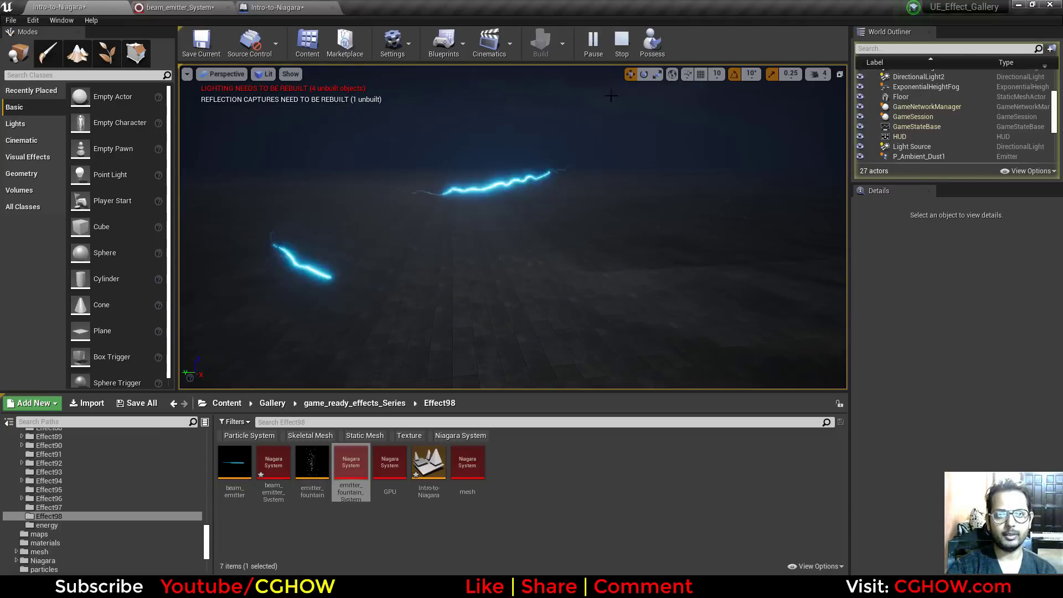
# - Stop the level simulation and return to the -1.0 to 1.0 random nodes of System2 in the Level Blueprint
pyautogui.click(621, 42)
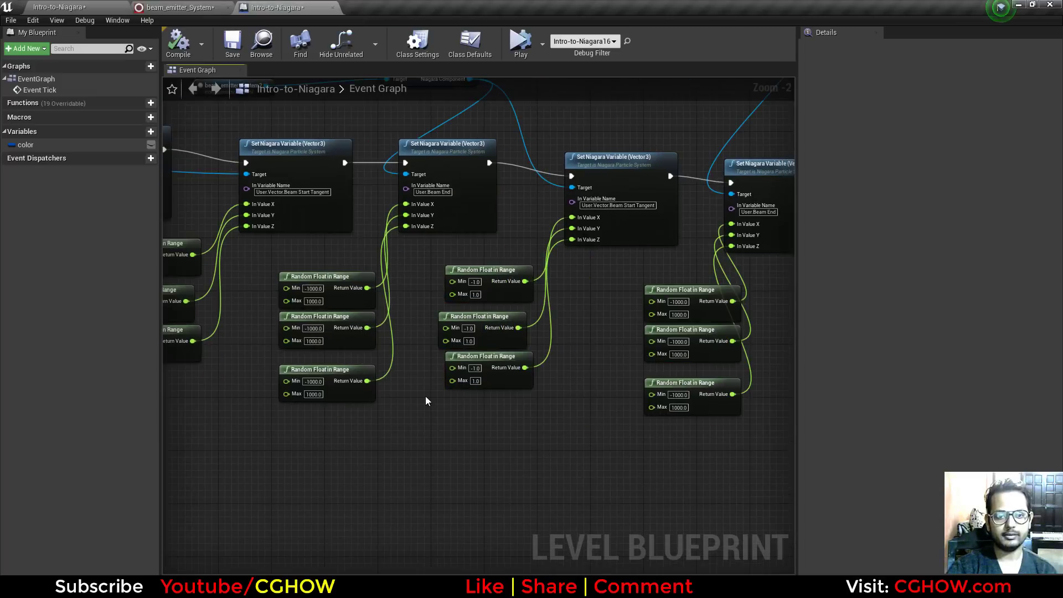
pyautogui.scroll(2, 430, 368)
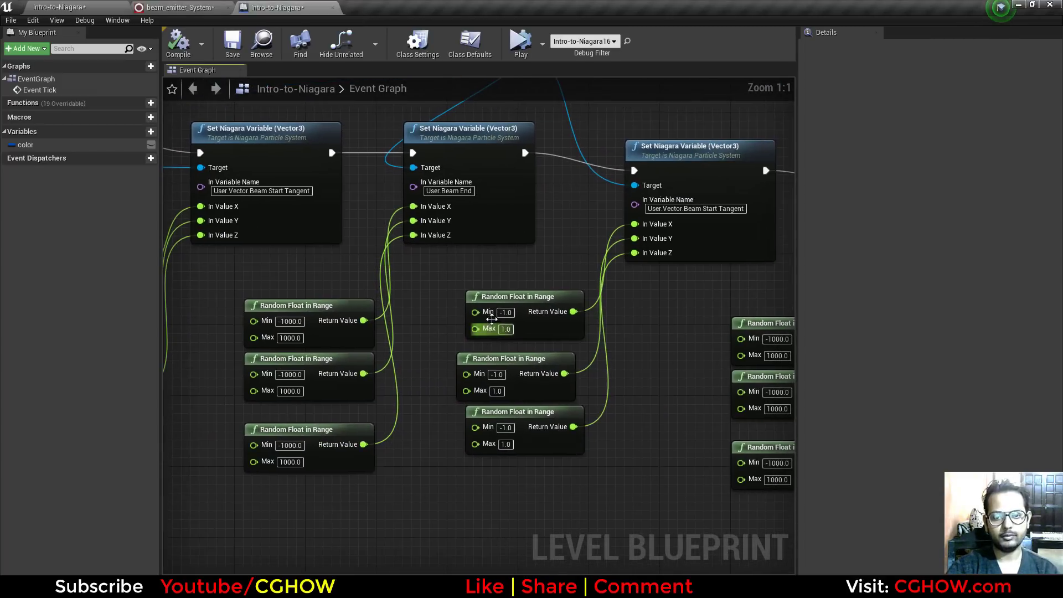
# - Widen the three random float nodes feeding System2's Beam Start Tangent to a range of -5.0 to 5.0
pyautogui.click(509, 314)
pyautogui.write('-5')
pyautogui.press('Return')
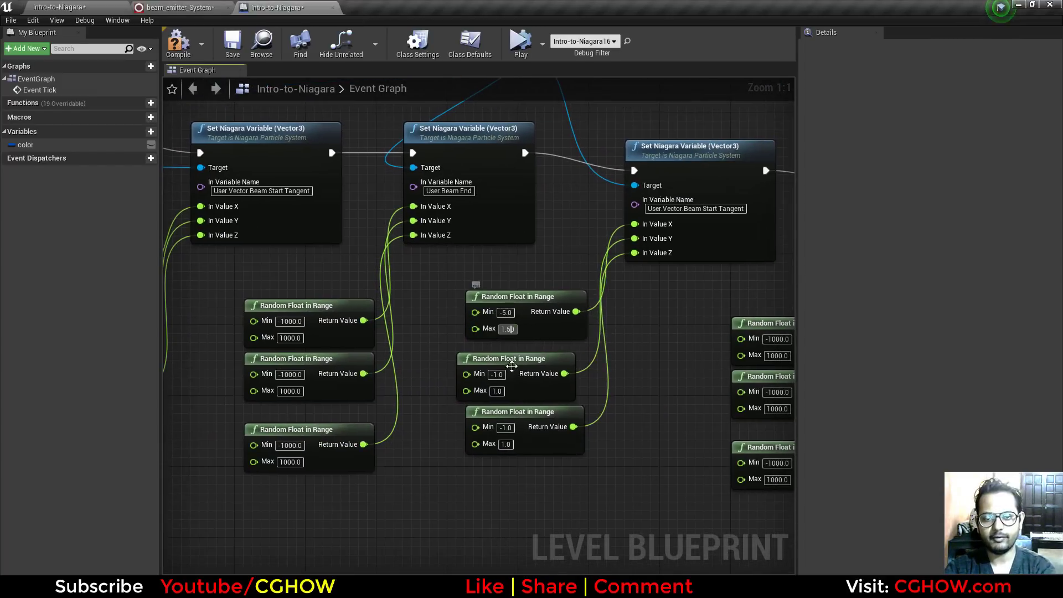
pyautogui.click(497, 375)
pyautogui.write('-5')
pyautogui.press('Return')
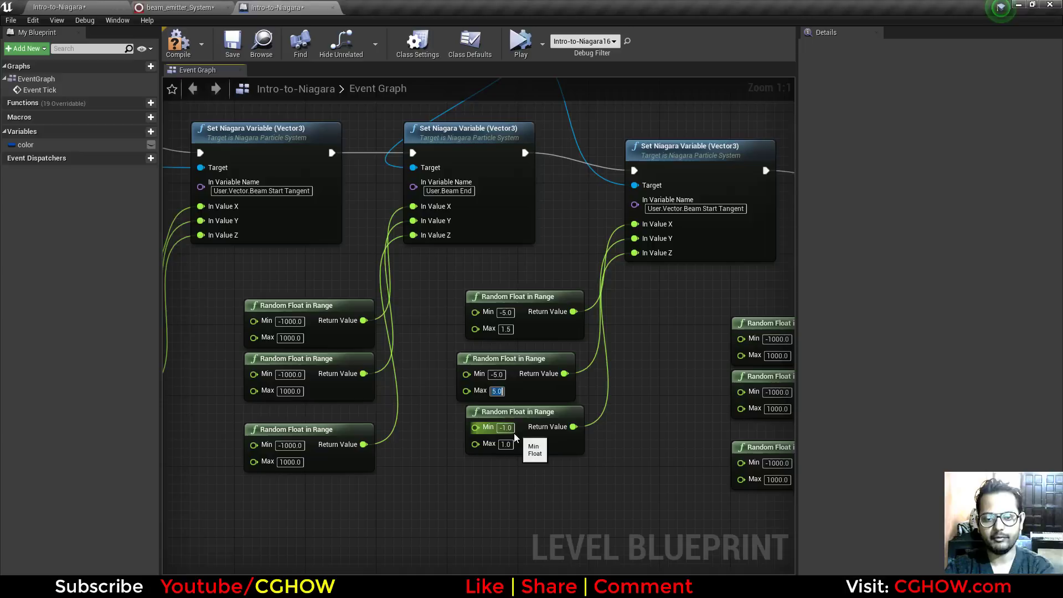
pyautogui.write('-5')
pyautogui.press('Return')
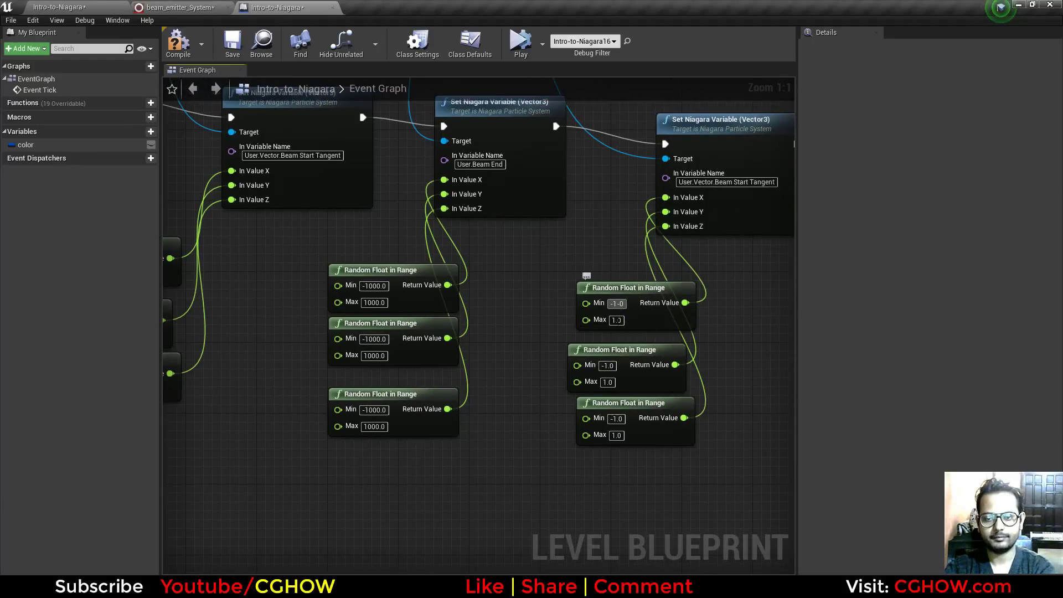
# - Set Min to -5.0 and Max to 5.0 on the three random float nodes feeding System3's Beam Start Tangent
pyautogui.write('-5')
pyautogui.press('Return')
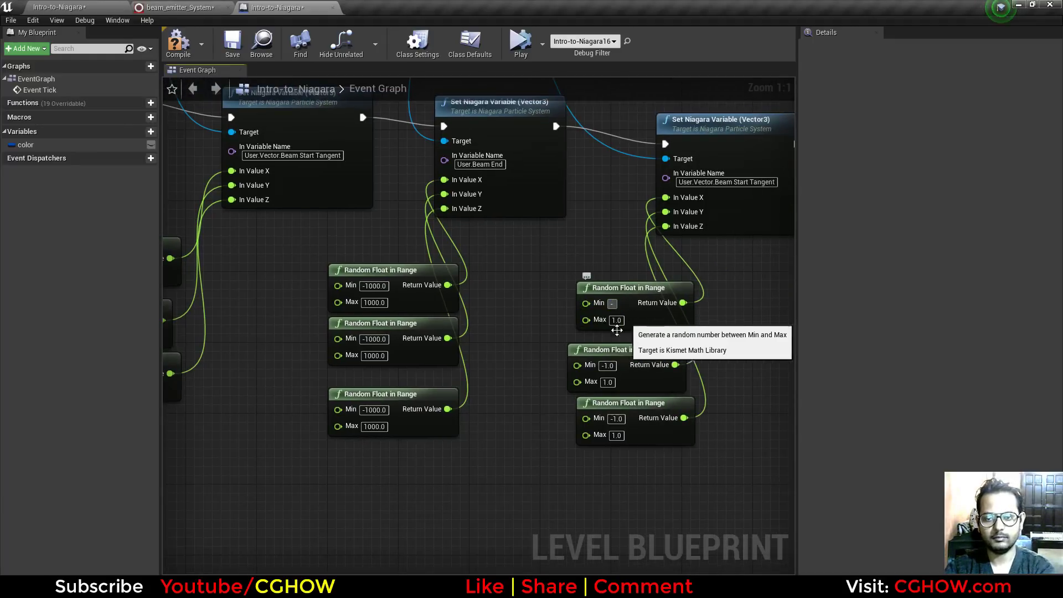
pyautogui.write('5')
pyautogui.press('Return')
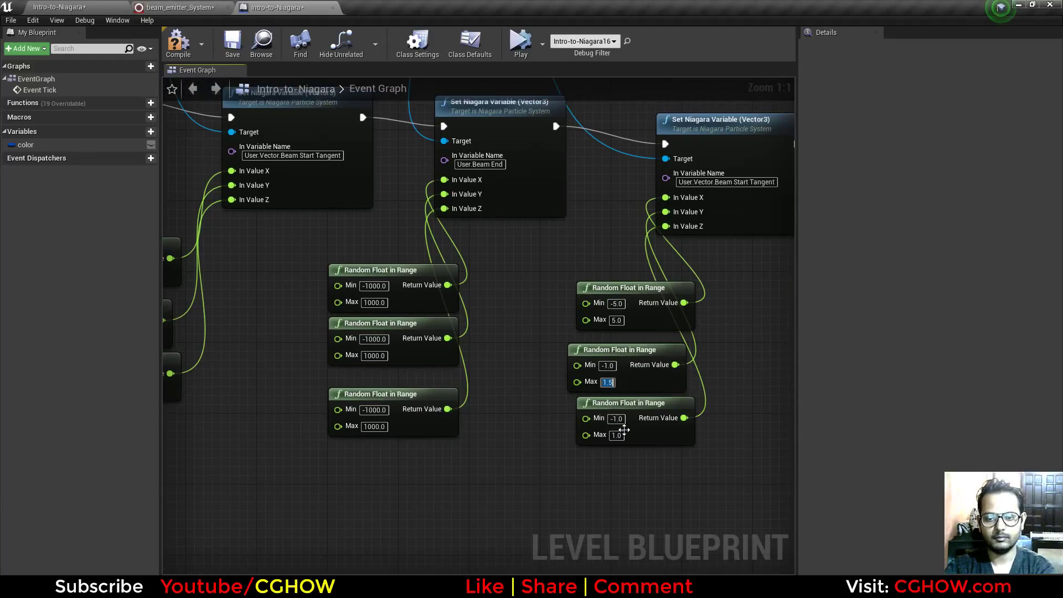
pyautogui.write('5')
pyautogui.press('Return')
pyautogui.click(608, 366)
pyautogui.write('-5')
pyautogui.press('Return')
pyautogui.click(617, 419)
pyautogui.write('-5')
pyautogui.press('Return')
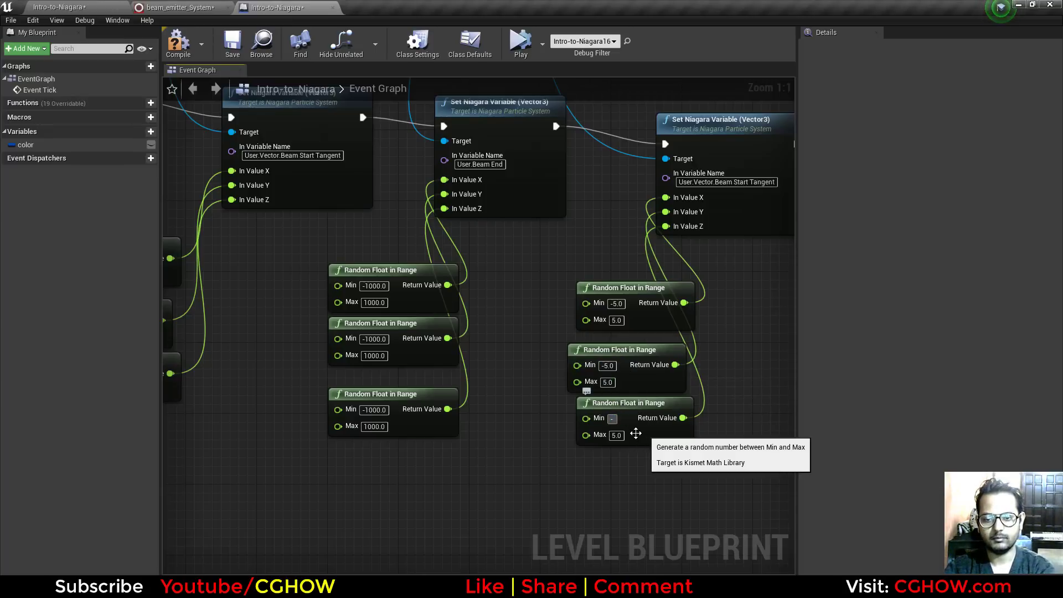
pyautogui.press('Return')
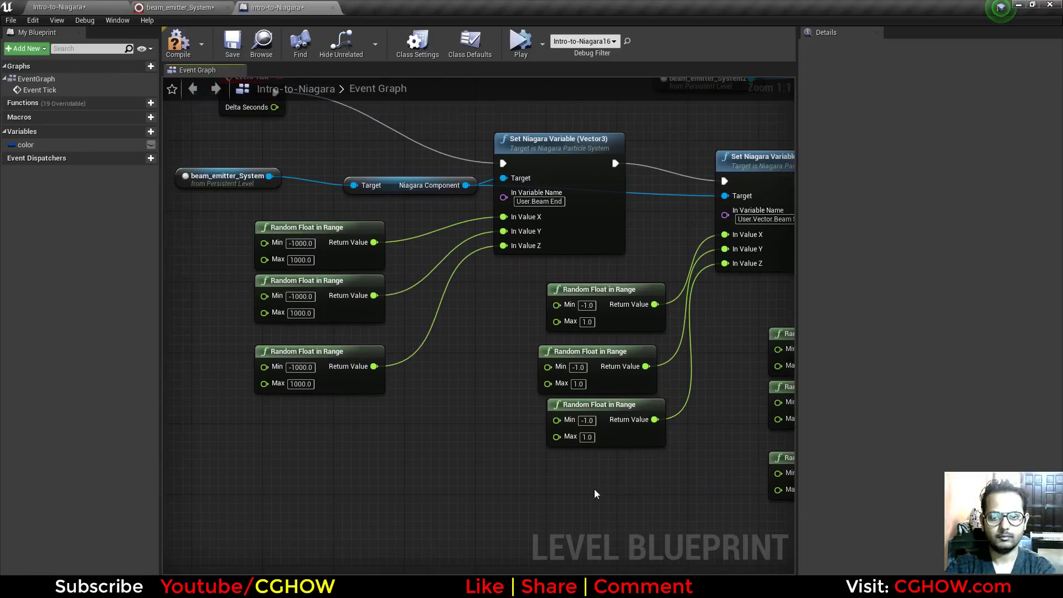
# - Set Min to -5 on the X random node of beam_emitter_System's Beam Start Tangent and test the beams in the level simulation
pyautogui.click(587, 305)
pyautogui.write('-5')
pyautogui.press('Return')
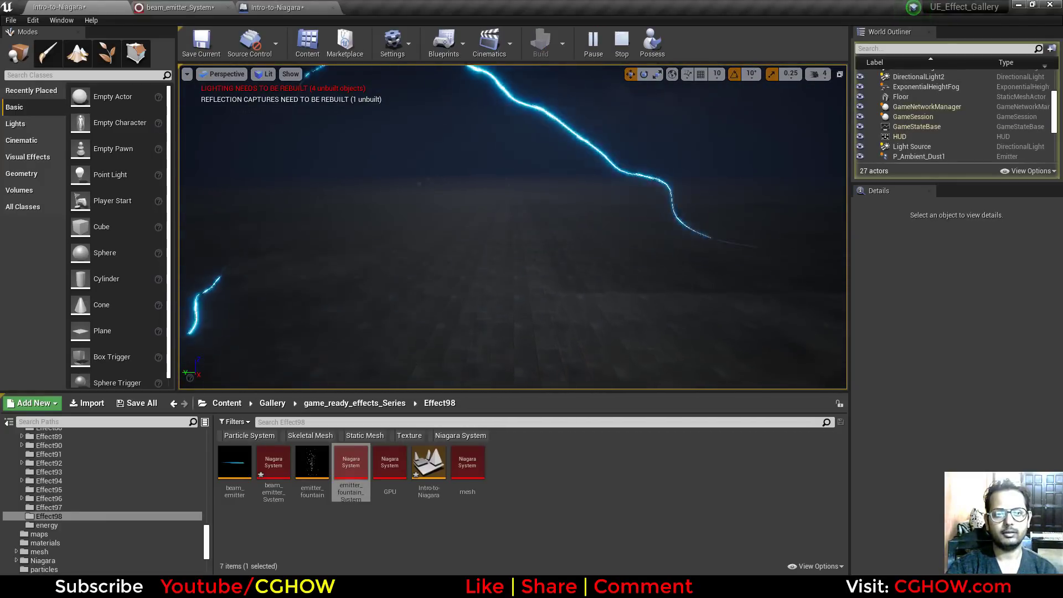
pyautogui.click(614, 46)
# - Add a Light Renderer to the Render stage of beam_emitter in beam_emitter_System
pyautogui.click(218, 5)
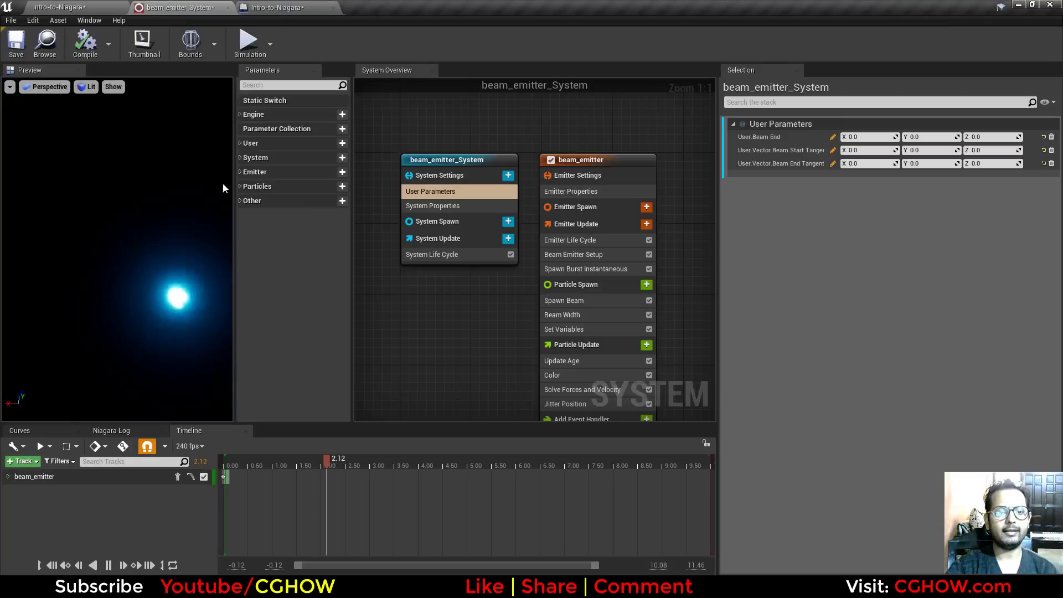
pyautogui.moveTo(510, 360); pyautogui.dragTo(465, 183, button='right')
pyautogui.click(554, 275)
pyautogui.click(602, 260)
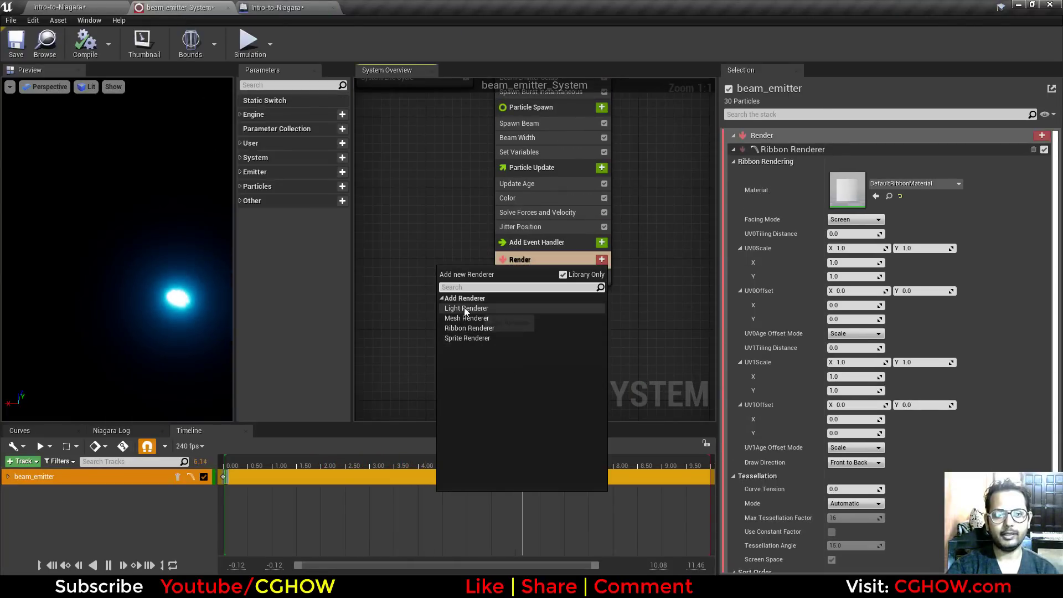
pyautogui.click(466, 309)
# - Enable Affects Translucency and set Radius Scale to 20 on the Light Renderer, then check the lighting in the level
pyautogui.click(520, 290)
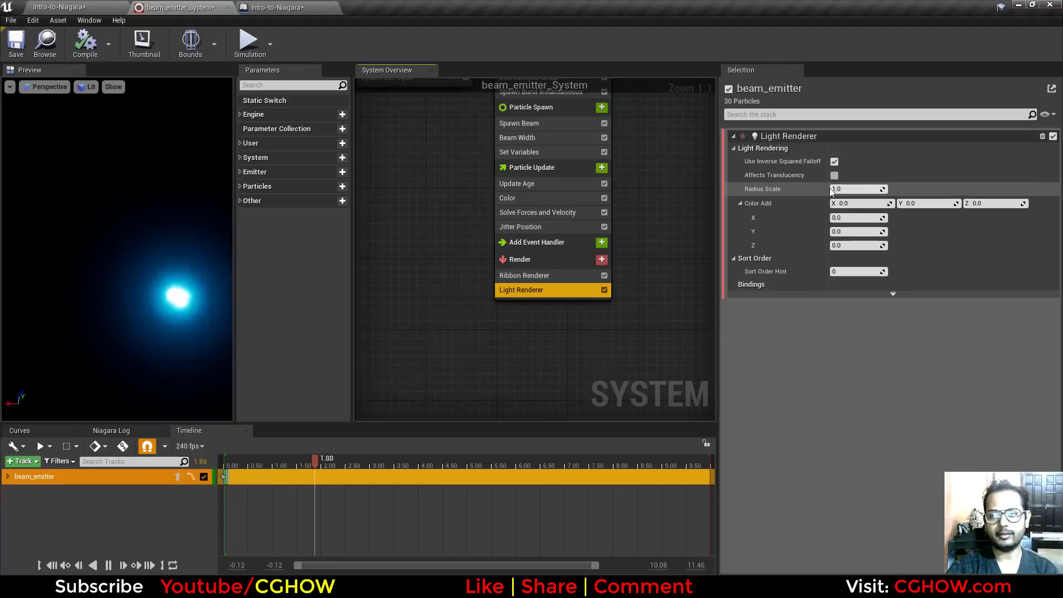
pyautogui.moveTo(855, 189); pyautogui.dragTo(886, 188)
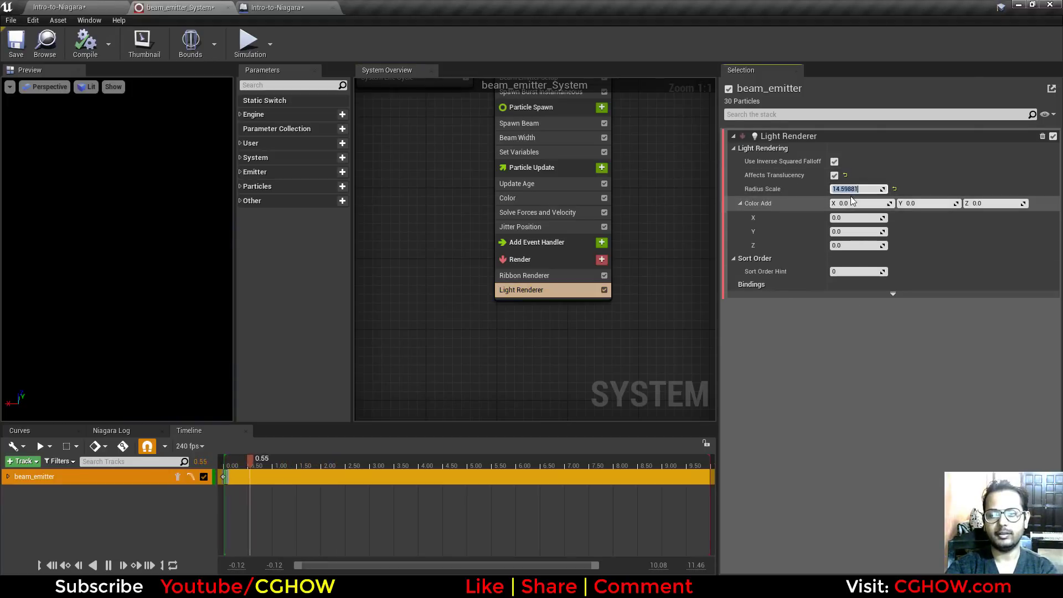
pyautogui.click(74, 7)
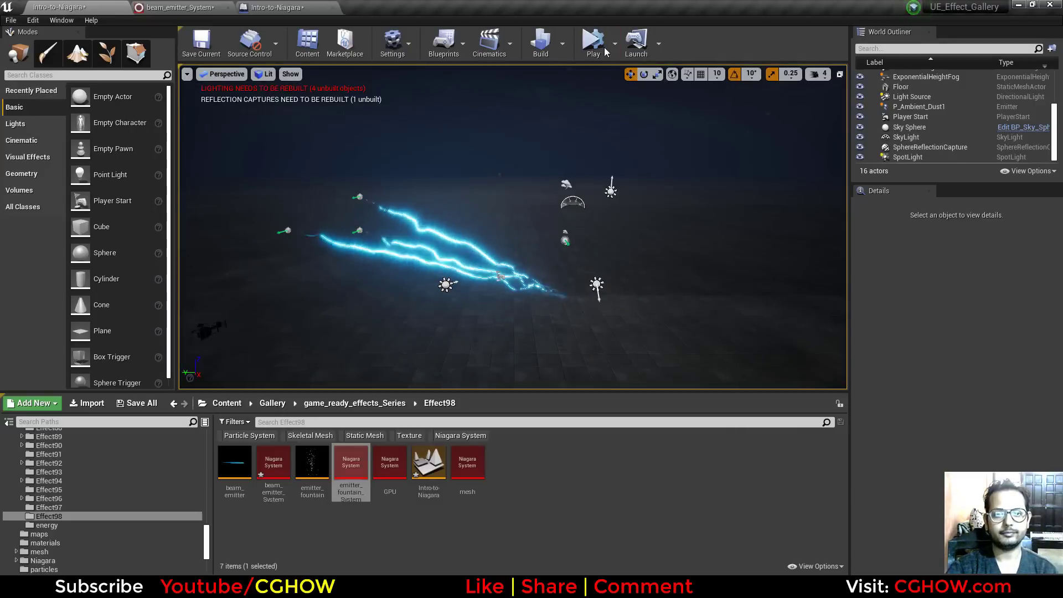
pyautogui.click(587, 49)
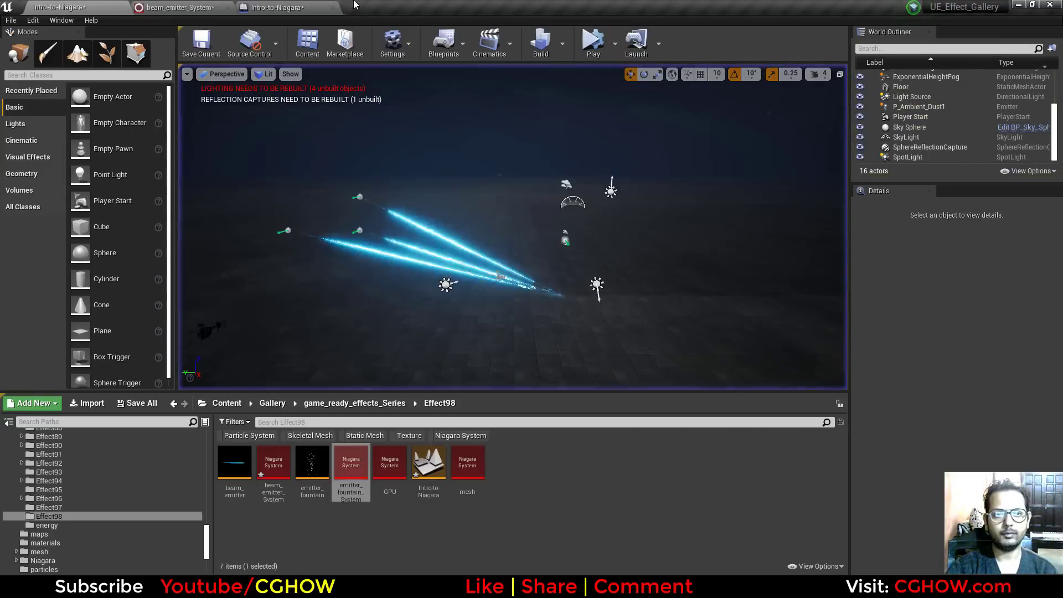
pyautogui.click(277, 8)
# - Raise the V value of the beam_emitter's Color module to 50000 in beam_emitter_System
pyautogui.click(191, 8)
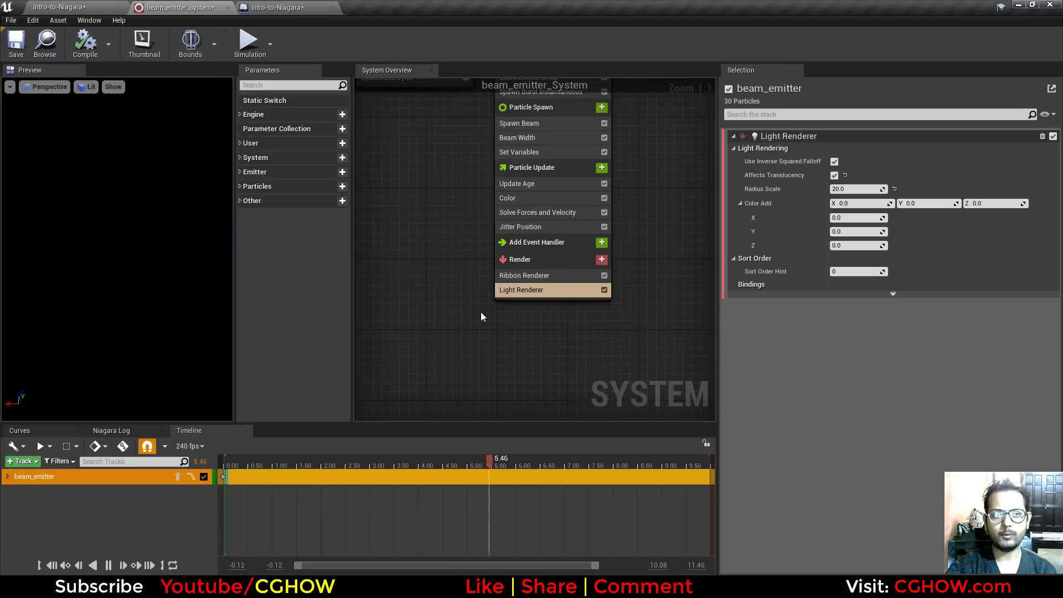
pyautogui.click(503, 223)
pyautogui.click(841, 150)
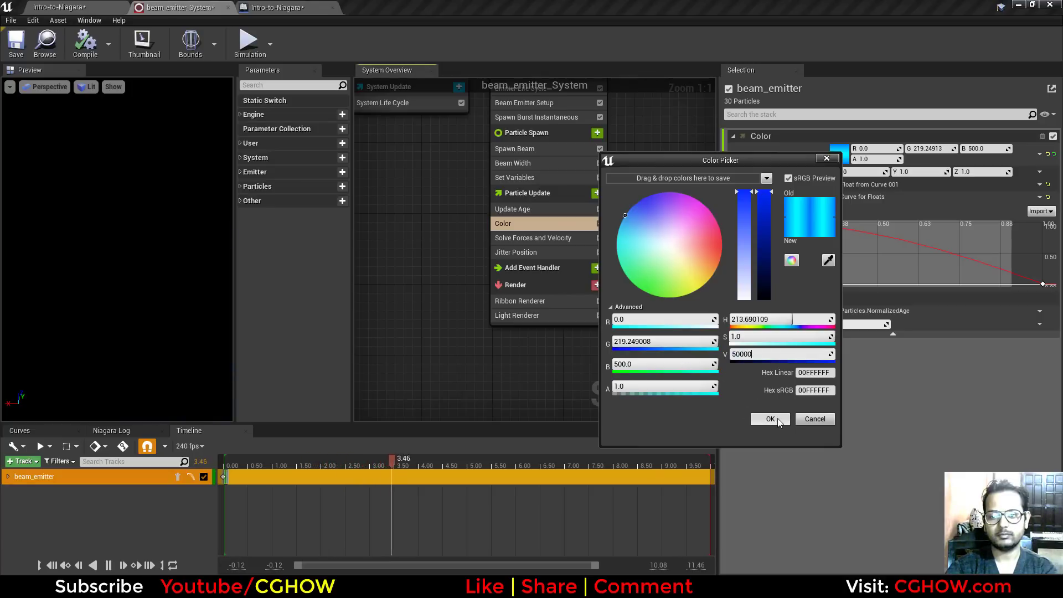
pyautogui.click(771, 419)
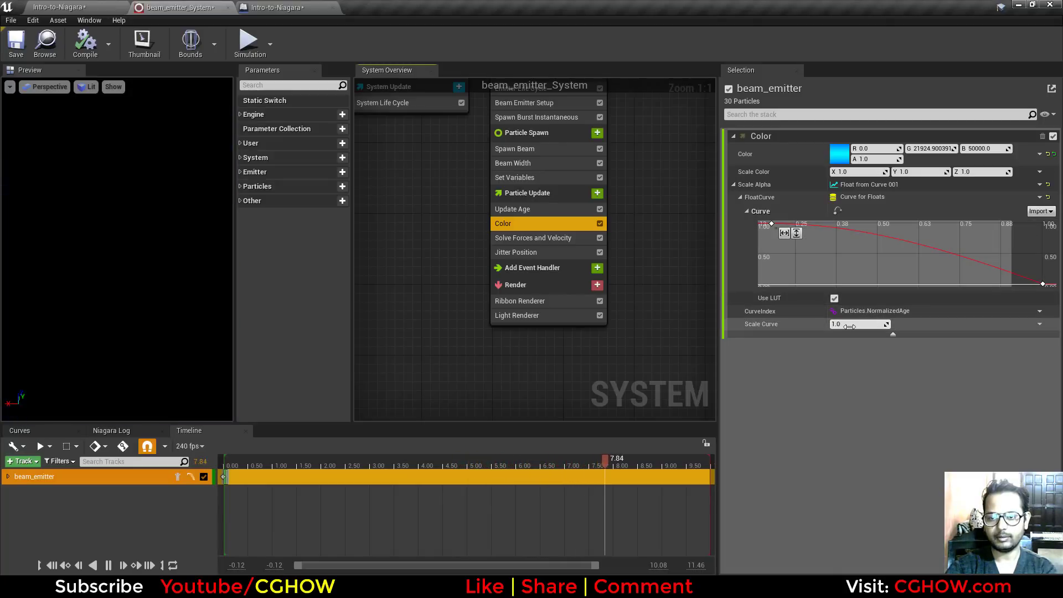
# - Set the Scale Curve of the Color module's Scale Alpha to 0.01 and check the glow in the level
pyautogui.click(79, 5)
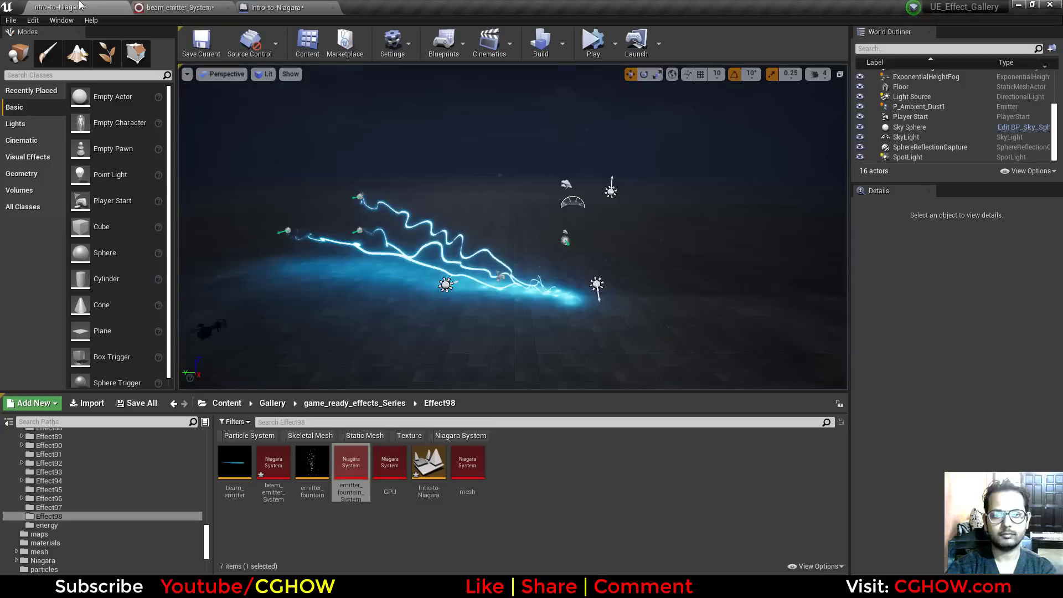
pyautogui.click(304, 5)
pyautogui.click(180, 7)
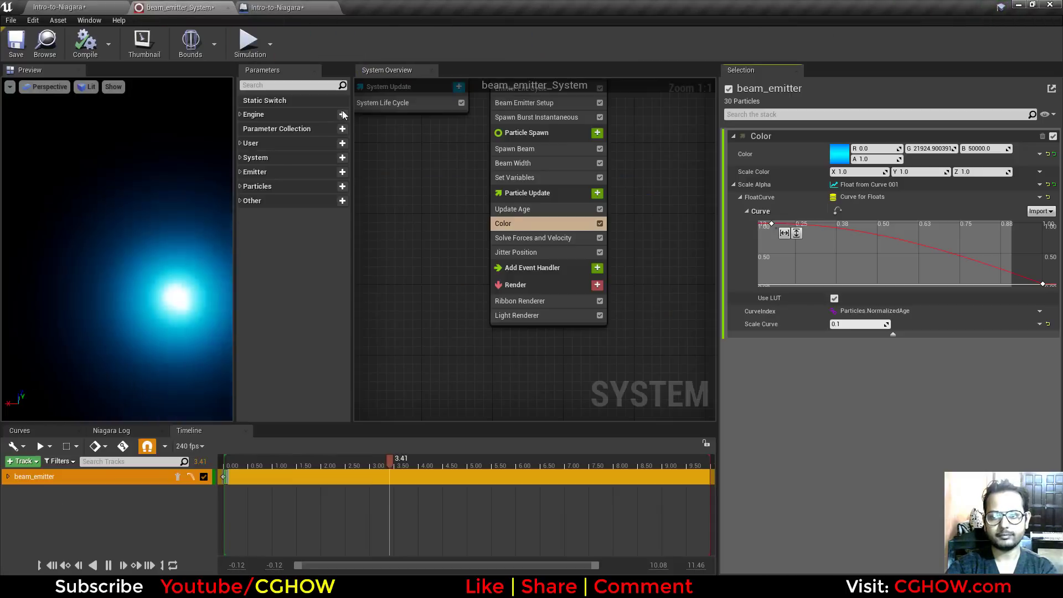
pyautogui.write('0.01')
pyautogui.press('Return')
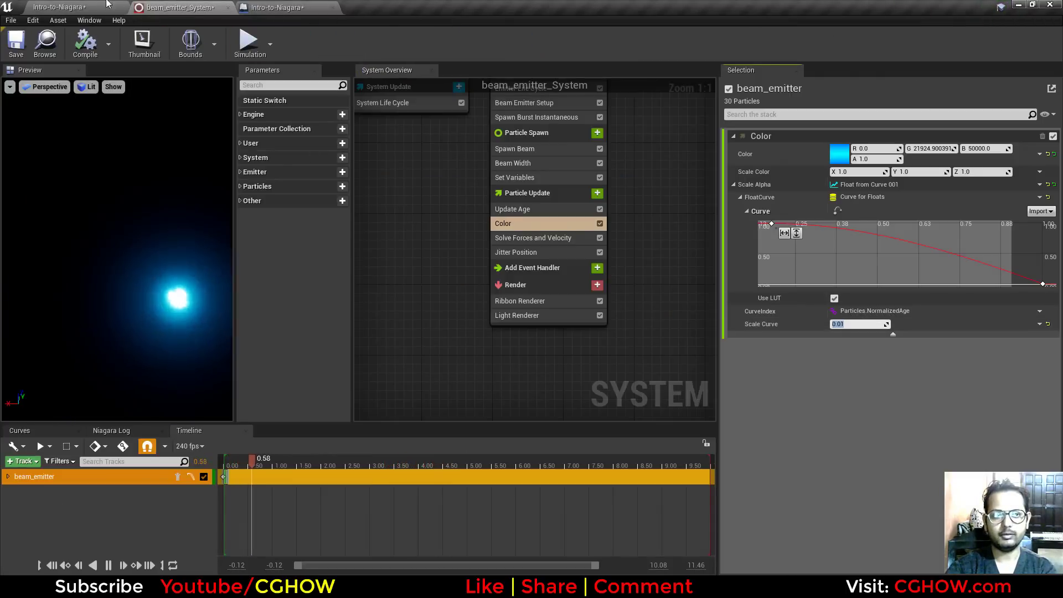
pyautogui.click(111, 5)
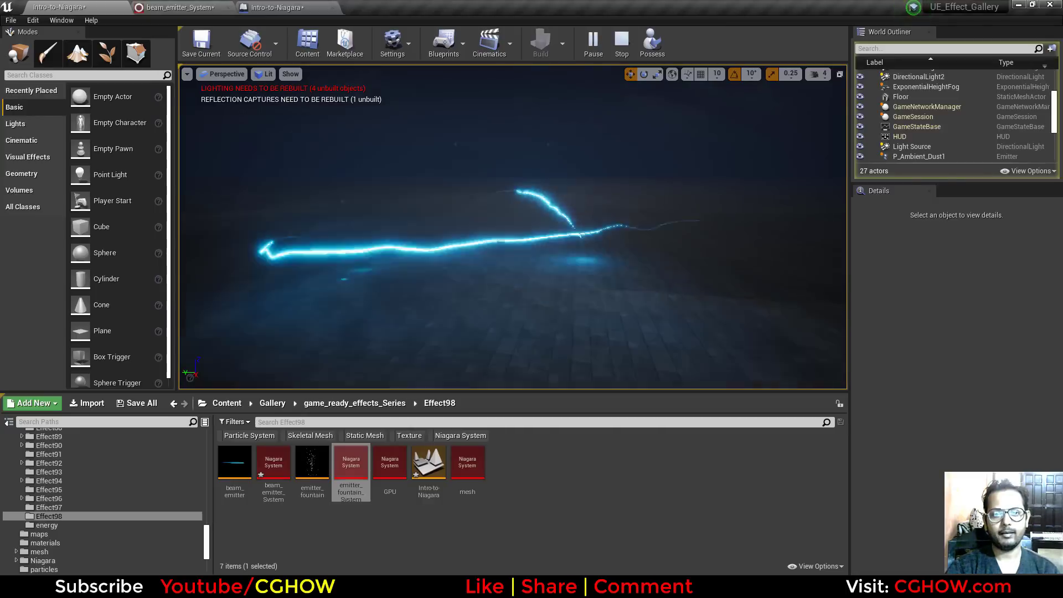
# - Raise the start and end keys of the Beam Width curve to about 0.5 and simulate the level
pyautogui.click(175, 7)
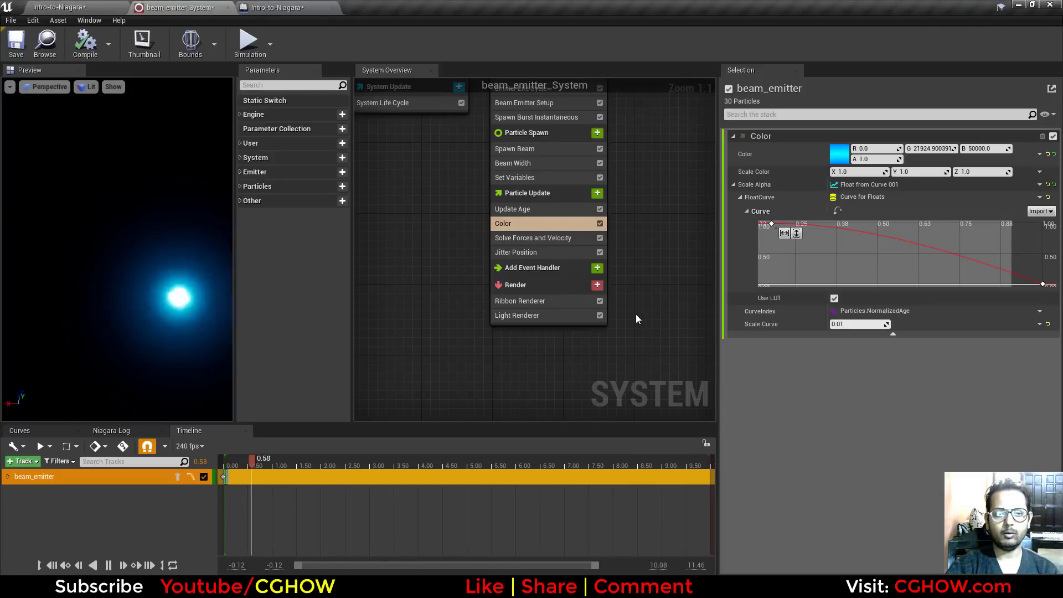
pyautogui.click(501, 243)
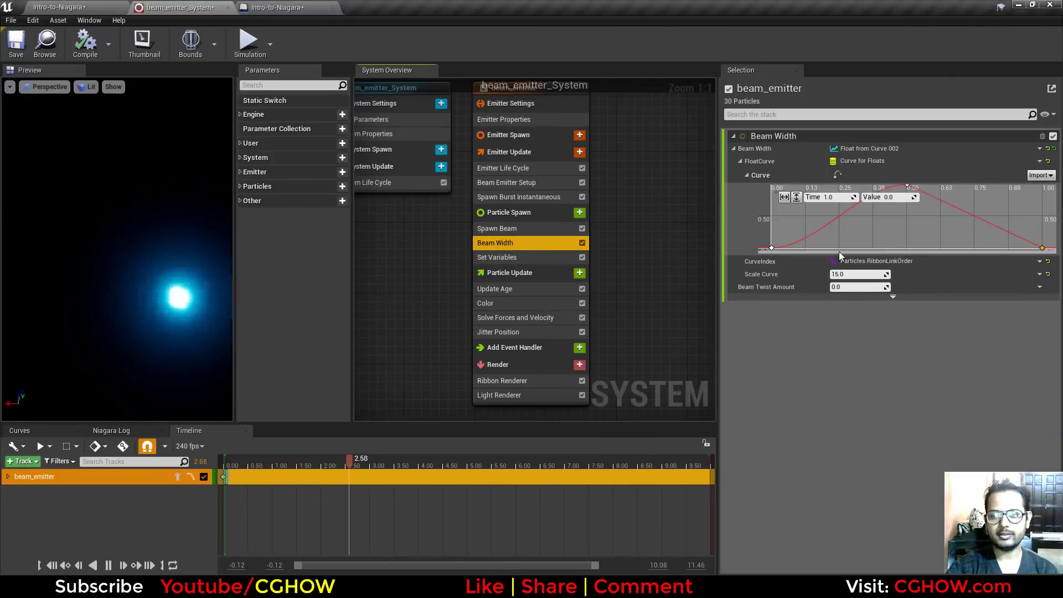
pyautogui.moveTo(771, 248); pyautogui.dragTo(772, 216)
pyautogui.moveTo(1043, 249); pyautogui.dragTo(1041, 214)
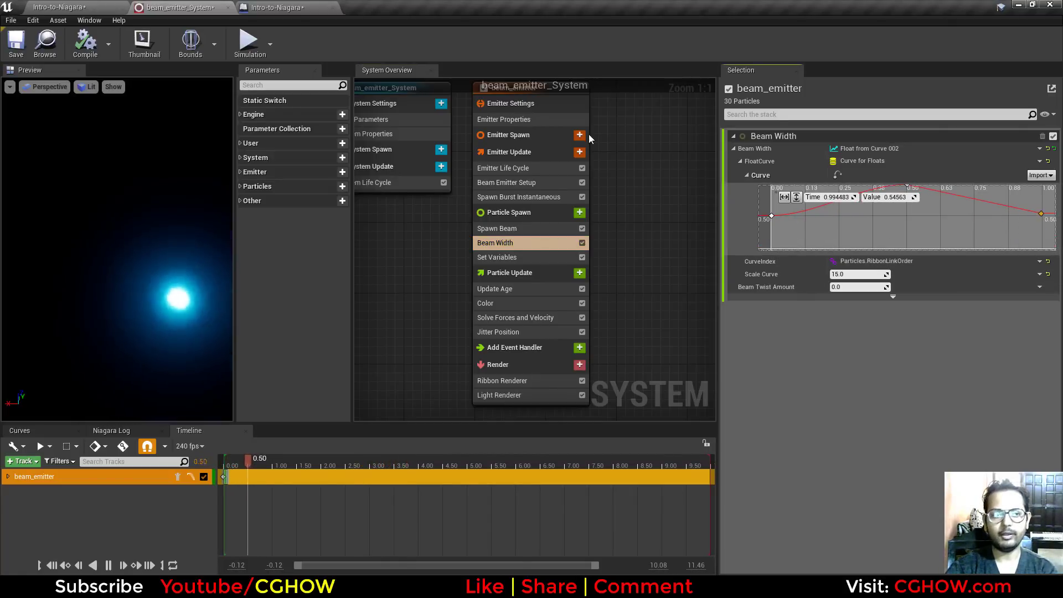
pyautogui.click(97, 7)
pyautogui.click(592, 35)
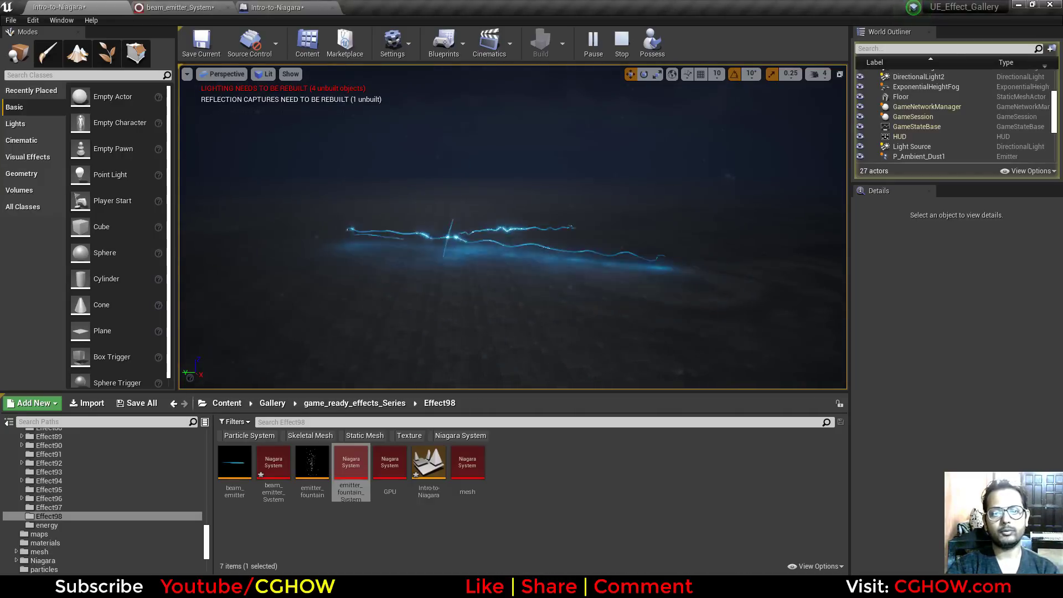
# - Stop the simulation and save both beam_emitter_System and the Intro-to-Niagara level
pyautogui.press('Escape')
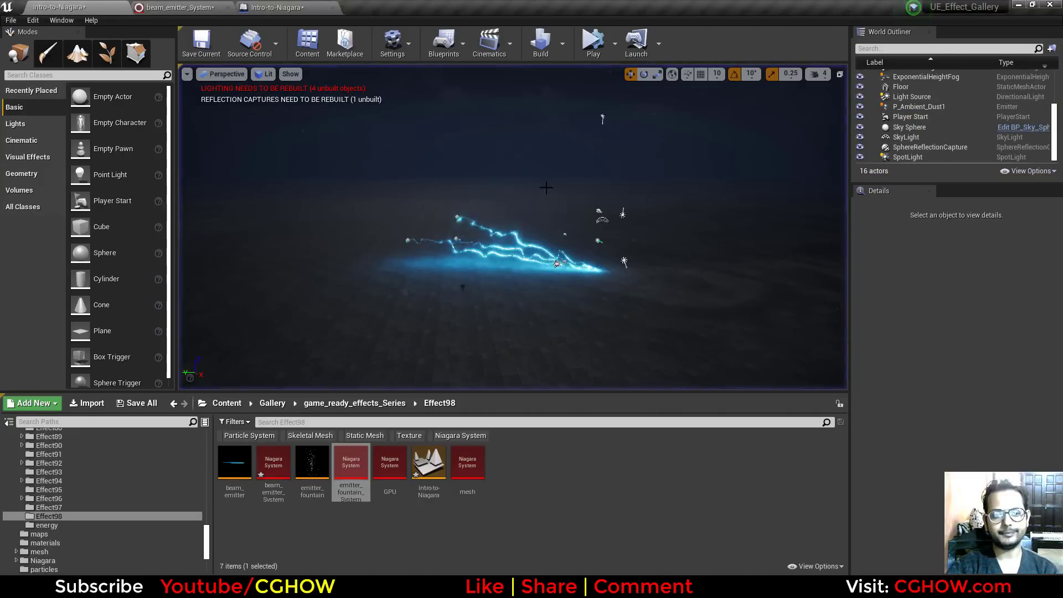
pyautogui.click(139, 404)
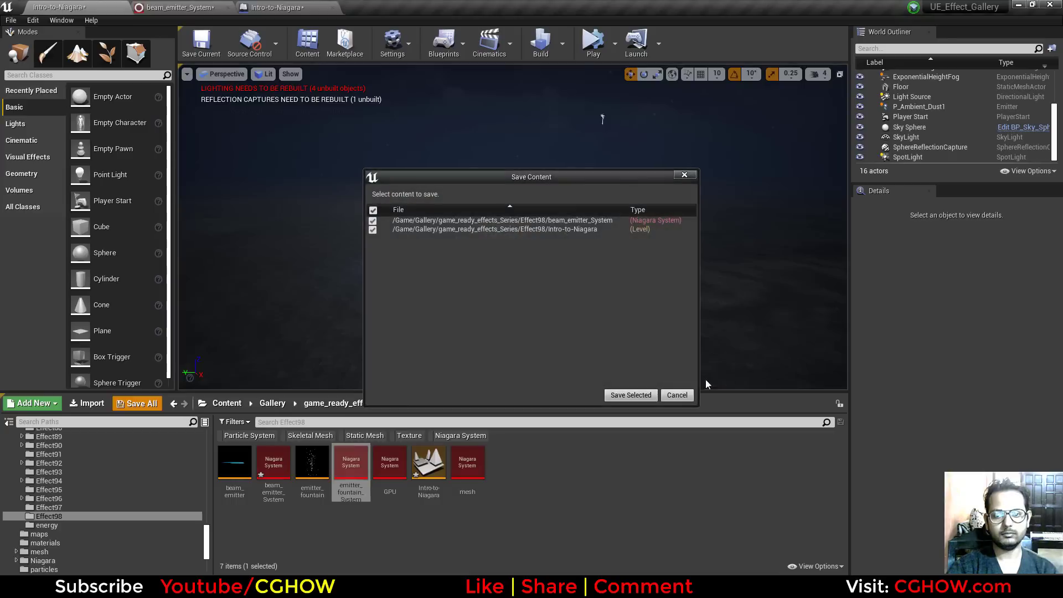
pyautogui.click(631, 395)
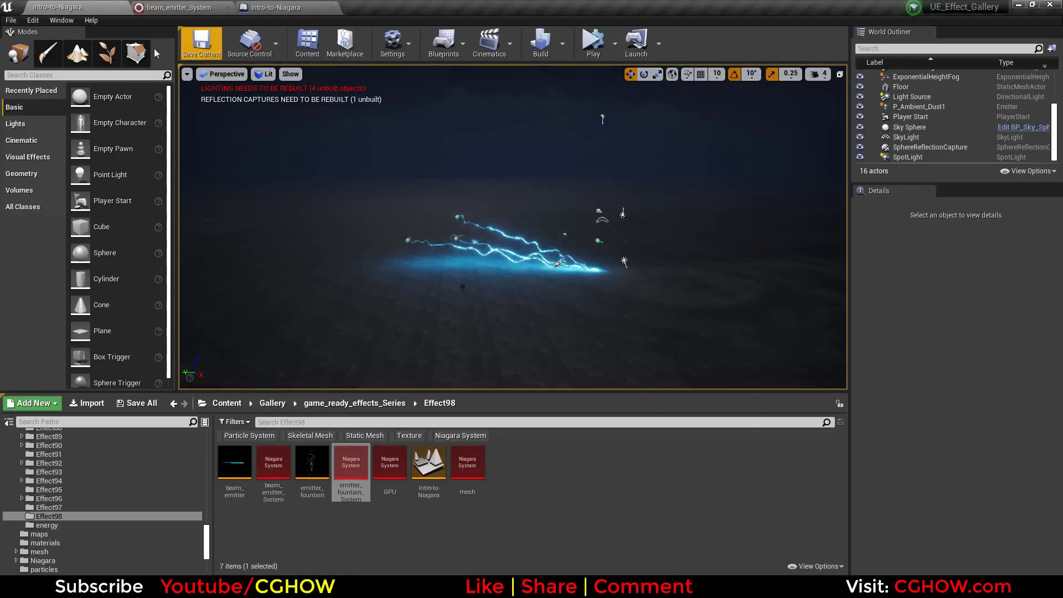